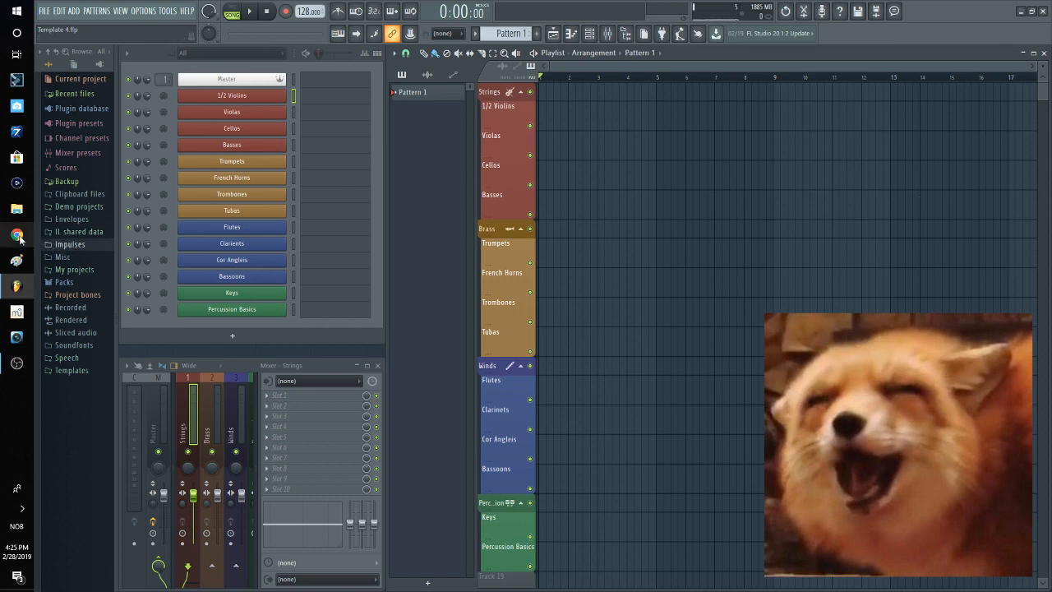
Switch to Chrome, search Google for "tristam", look over the results and close the tab.
{"action": "left_click", "coordinate": [17, 236]}
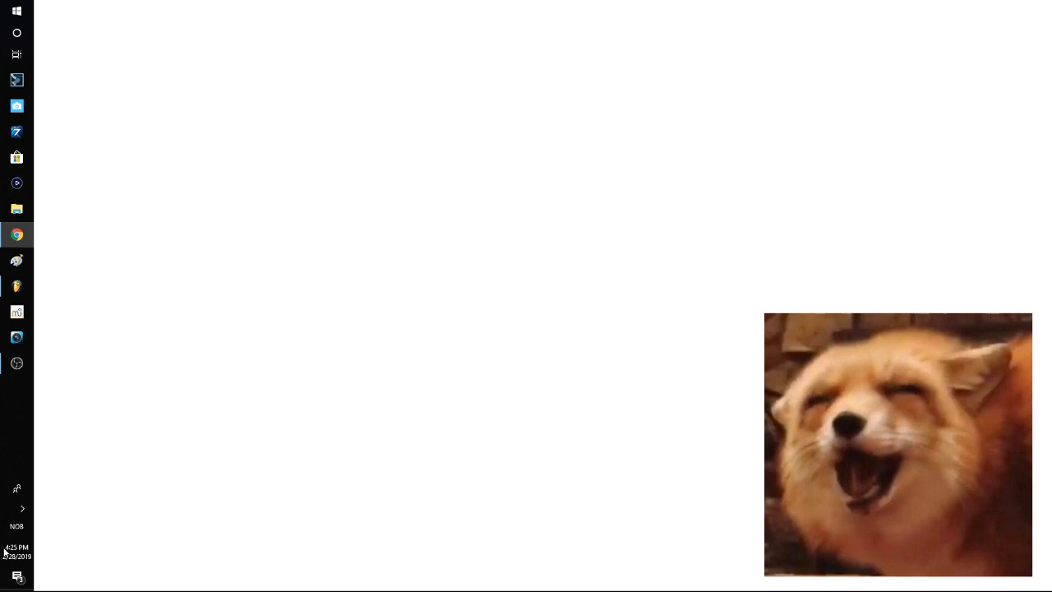
{"action": "left_click", "coordinate": [17, 555]}
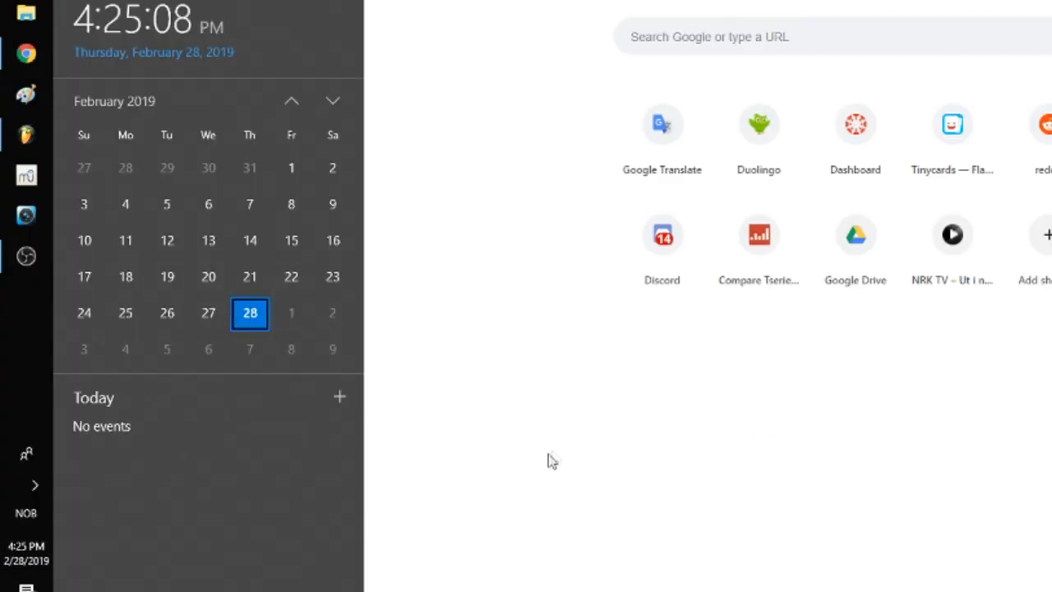
{"action": "left_click", "coordinate": [554, 450]}
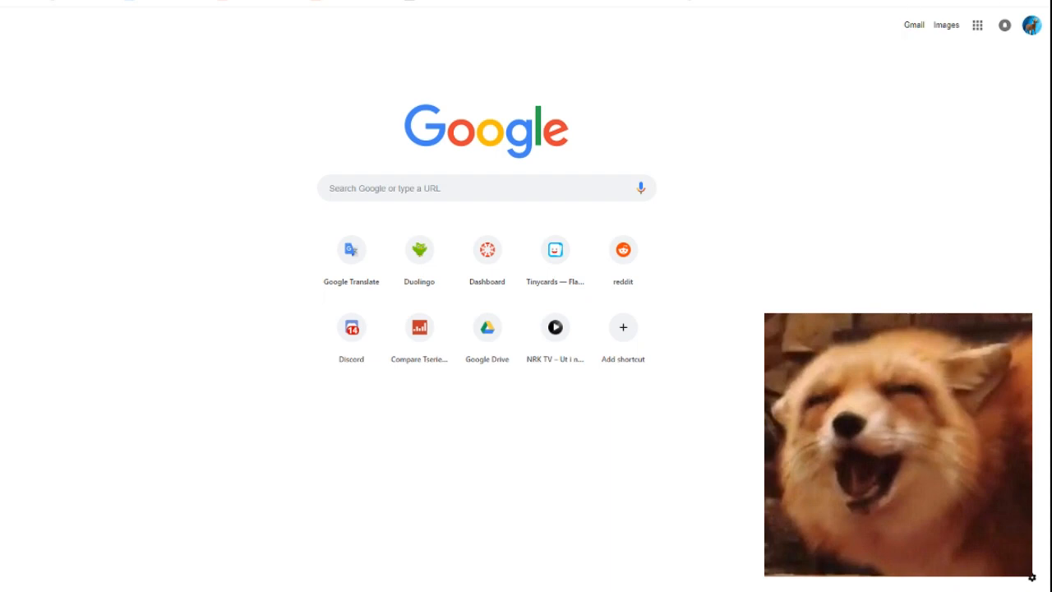
{"action": "type", "text": "tristam"}
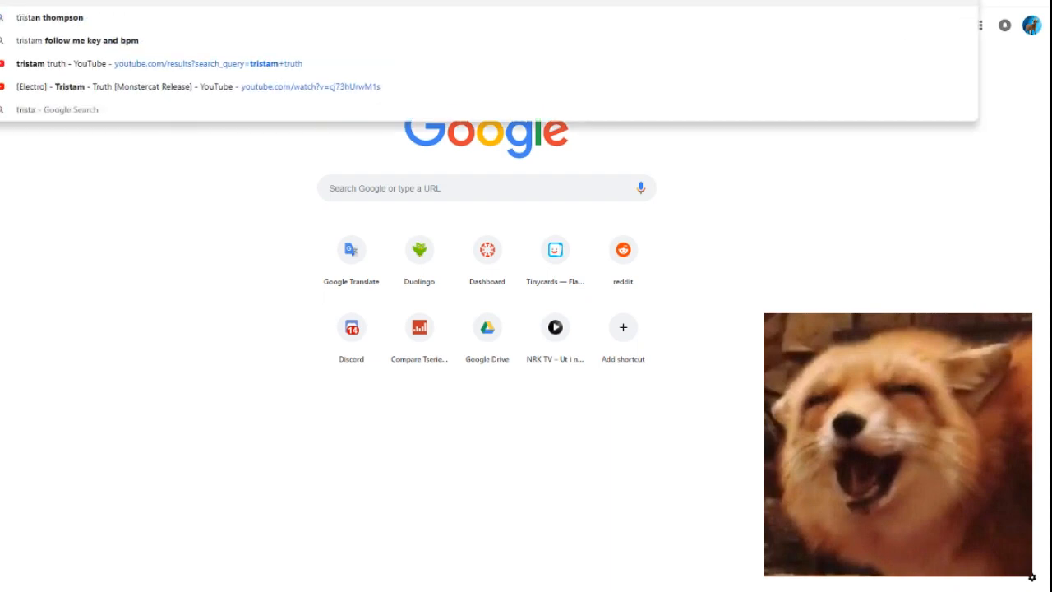
{"action": "key", "text": "Return"}
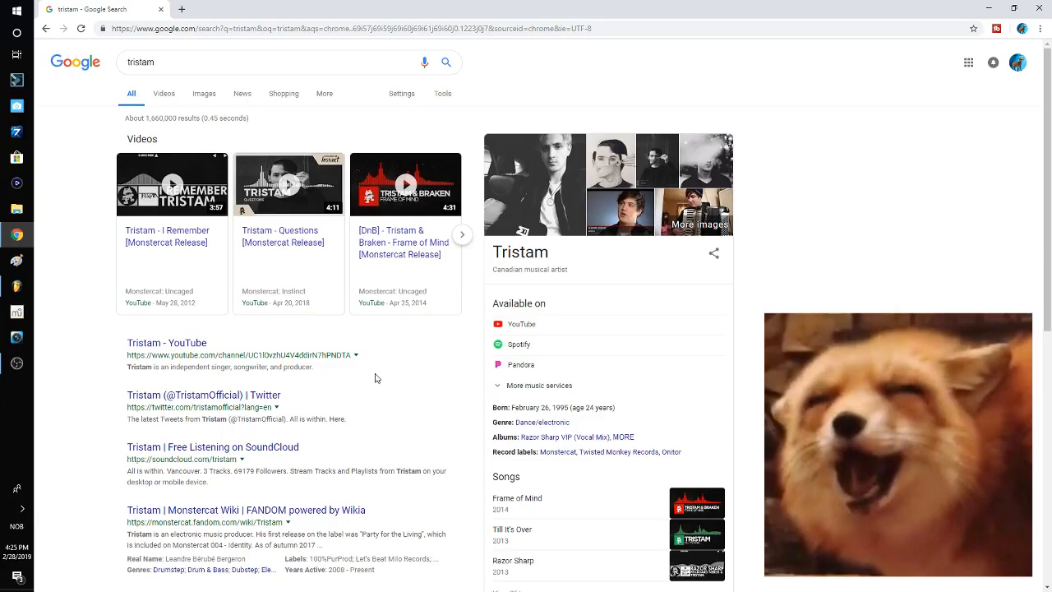
{"action": "scroll", "coordinate": [375, 378], "scroll_direction": "down", "scroll_amount": 2}
{"action": "left_click", "coordinate": [162, 10]}
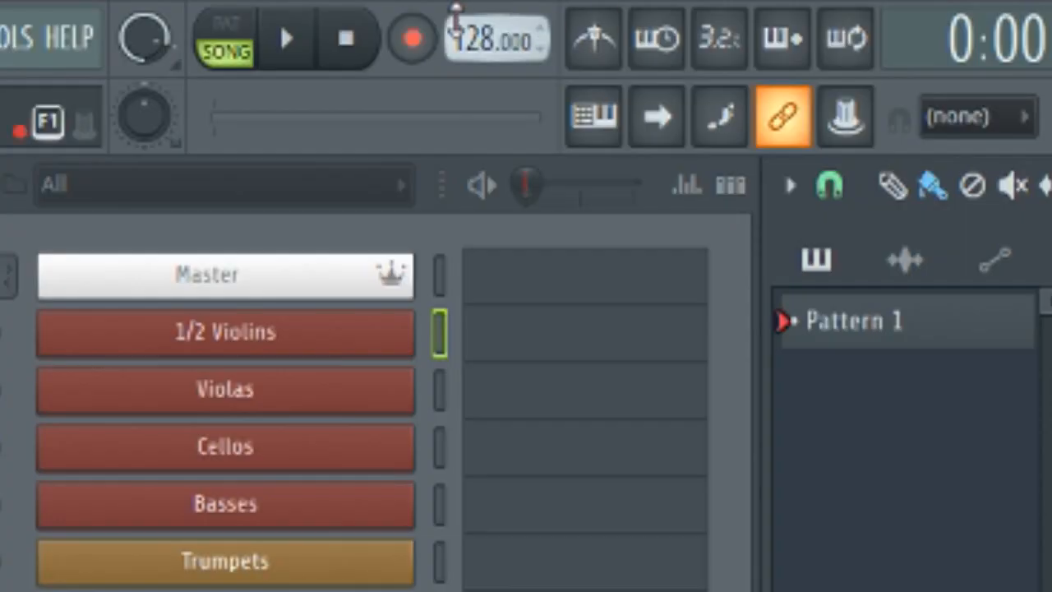
Set the project tempo to 154 BPM and open the piano roll for the 1/2 Violins channel.
{"action": "left_click_drag", "start_coordinate": [478, 39], "coordinate": [479, 18]}
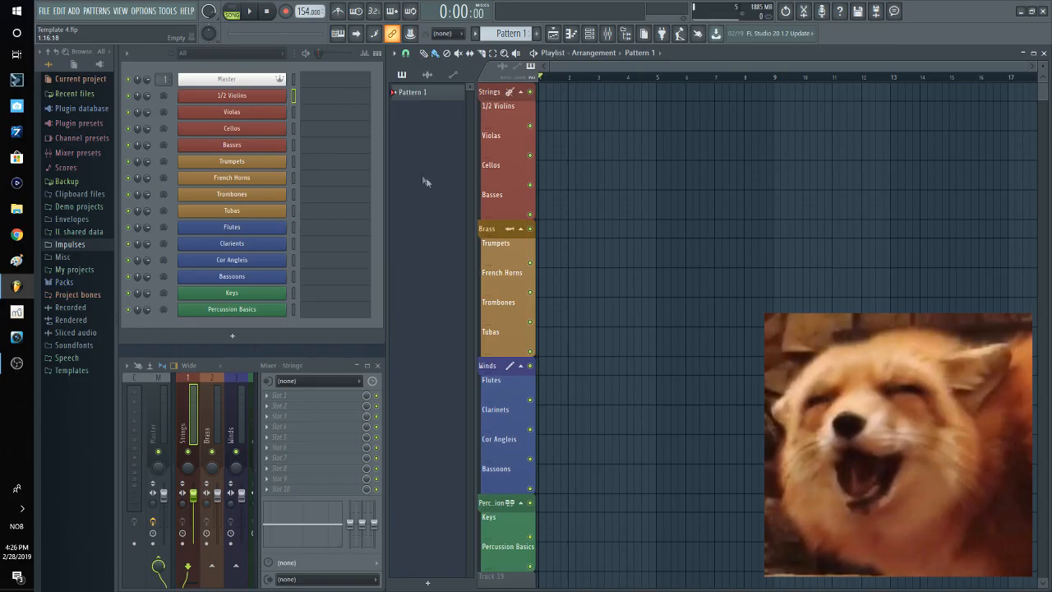
{"action": "left_click", "coordinate": [325, 96]}
{"action": "left_click", "coordinate": [168, 64]}
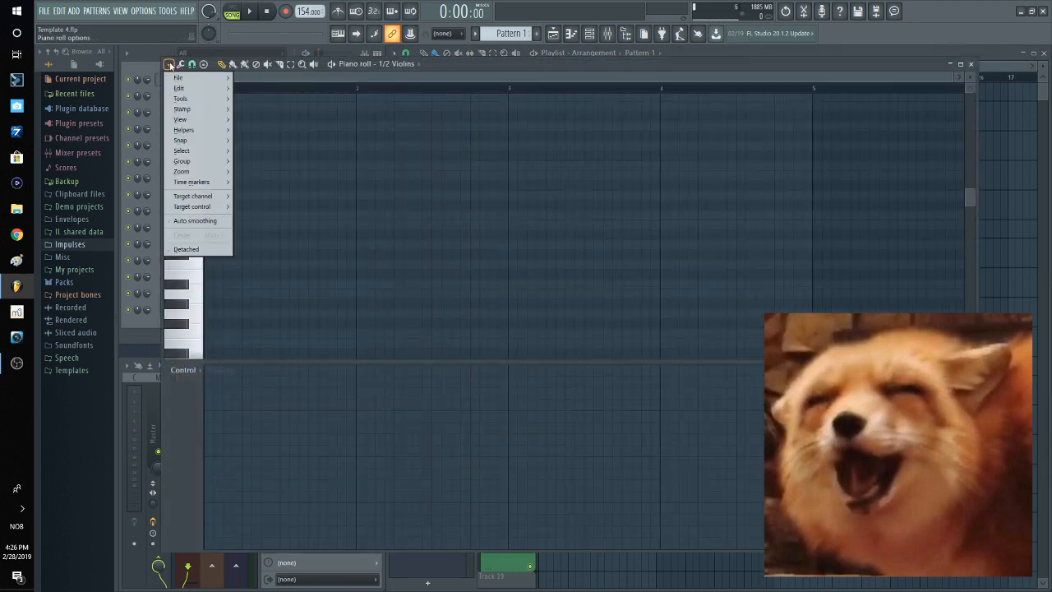
{"action": "mouse_move", "coordinate": [212, 130]}
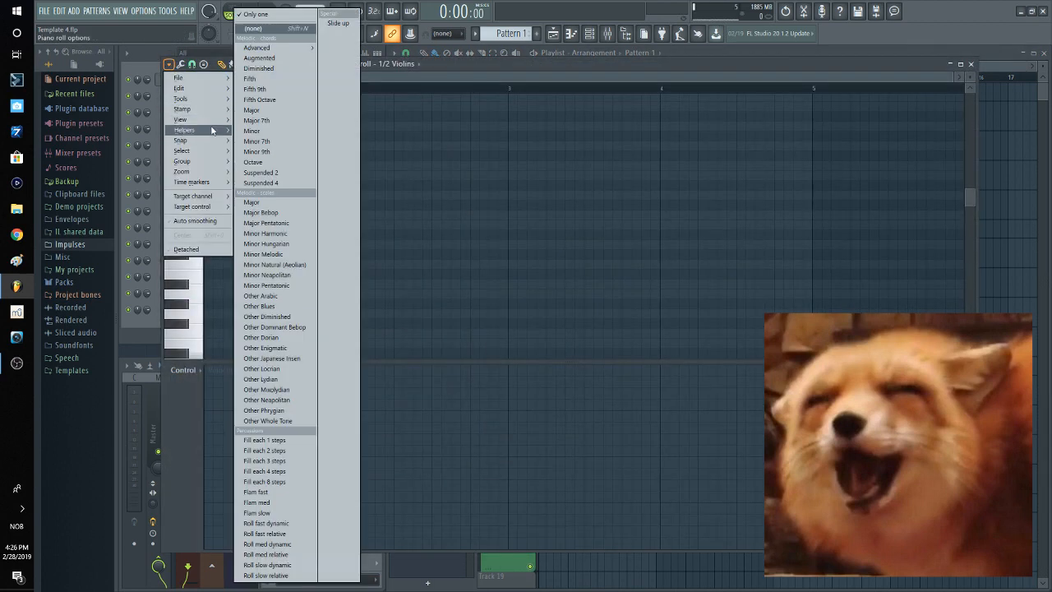
{"action": "mouse_move", "coordinate": [271, 140]}
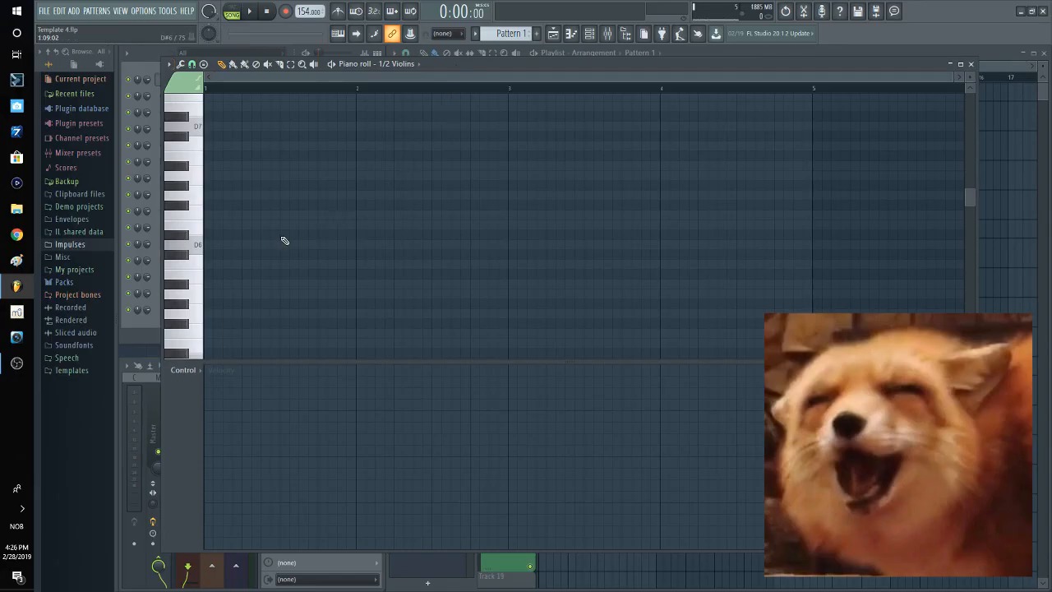
{"action": "left_click_drag", "start_coordinate": [484, 214], "coordinate": [580, 165]}
{"action": "scroll", "coordinate": [486, 177], "scroll_direction": "down", "scroll_amount": 5}
{"action": "scroll", "coordinate": [436, 248], "scroll_direction": "up", "scroll_amount": 4}
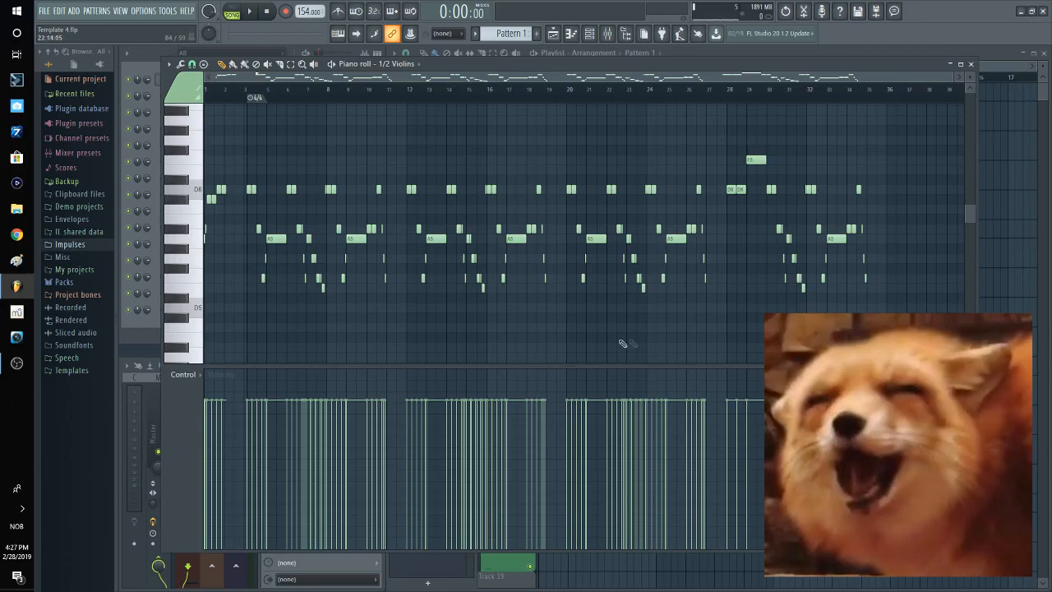
Play back the opening bars of the 1/2 Violins melody, stop playback and close the piano roll.
{"action": "scroll", "coordinate": [246, 324], "scroll_direction": "up", "scroll_amount": 6}
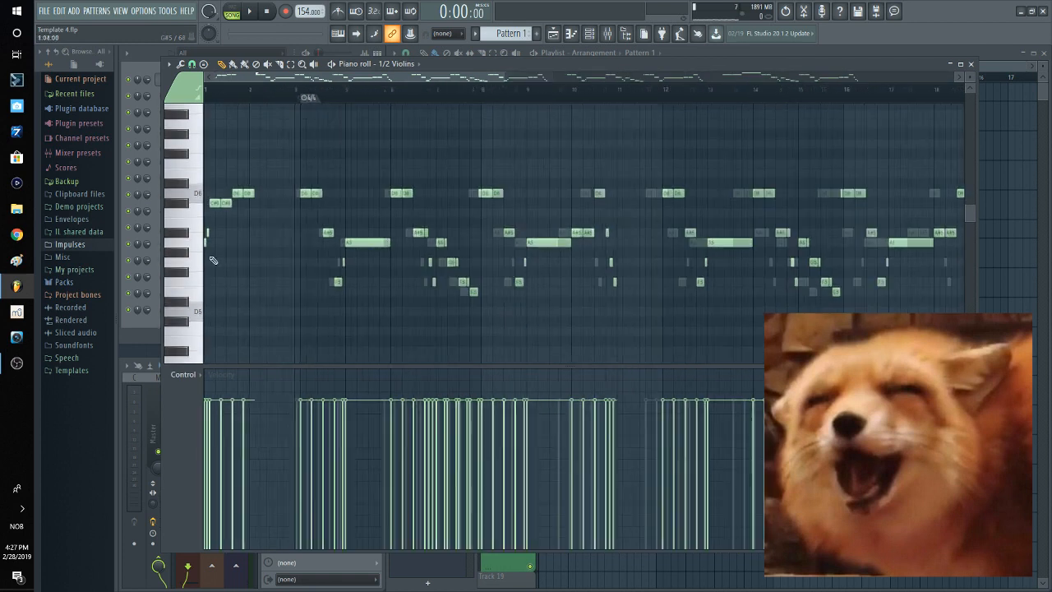
{"action": "scroll", "coordinate": [247, 247], "scroll_direction": "up", "scroll_amount": 2}
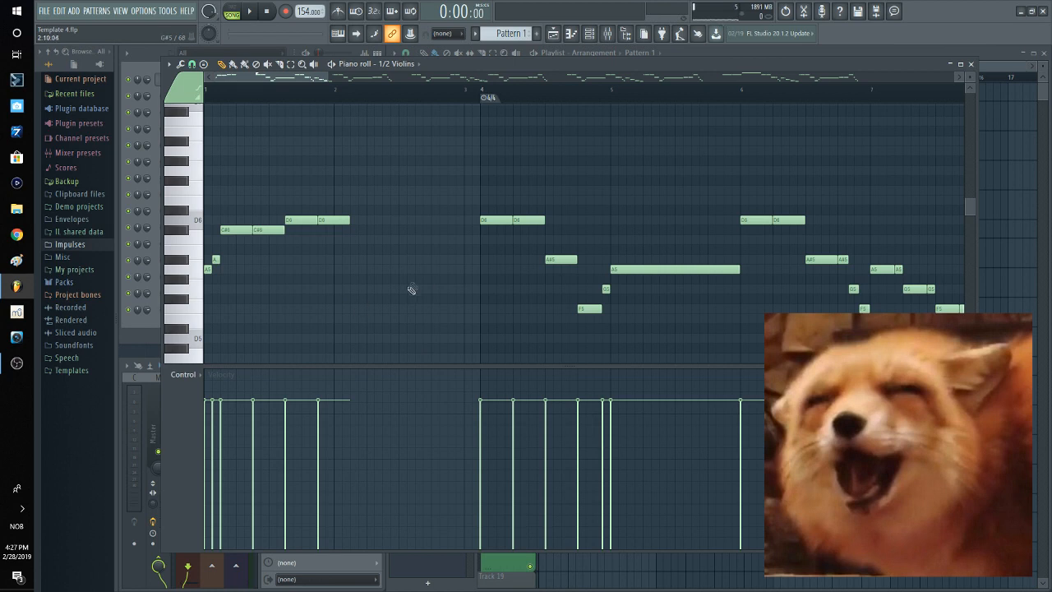
{"action": "key", "text": "space"}
{"action": "left_click_drag", "start_coordinate": [435, 293], "coordinate": [282, 292]}
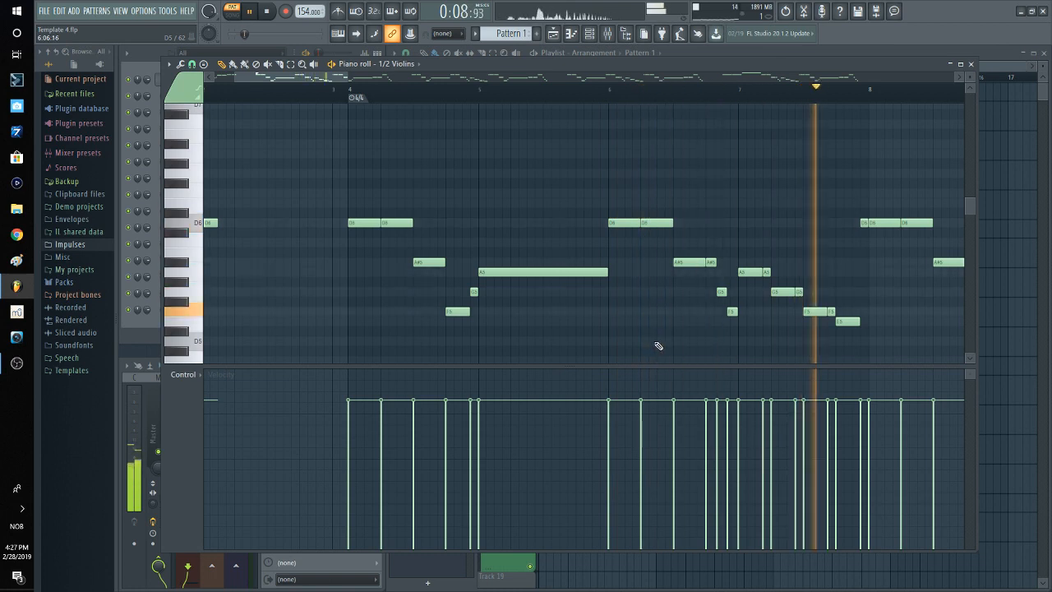
{"action": "key", "text": "space"}
{"action": "left_click_drag", "start_coordinate": [429, 136], "coordinate": [675, 159]}
{"action": "left_click_drag", "start_coordinate": [279, 308], "coordinate": [315, 227]}
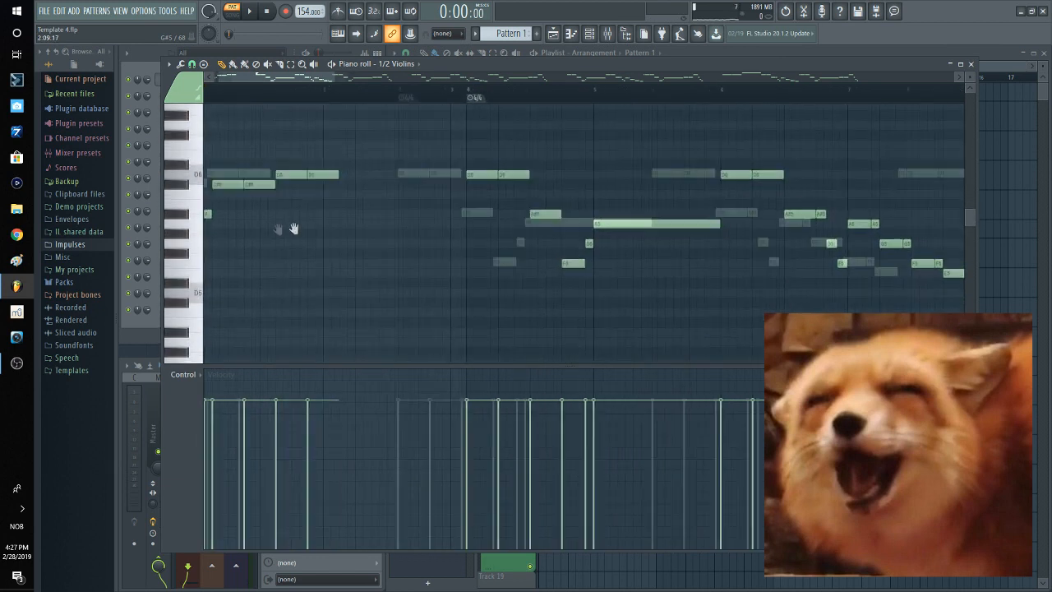
{"action": "scroll", "coordinate": [364, 261], "scroll_direction": "down", "scroll_amount": 3}
{"action": "scroll", "coordinate": [364, 261], "scroll_direction": "down", "scroll_amount": 3}
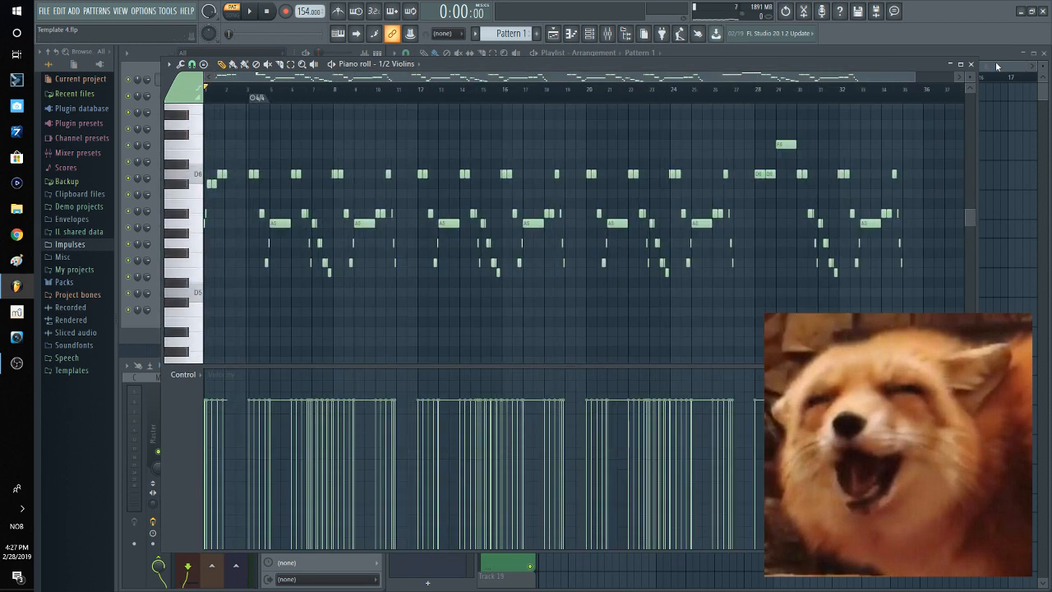
{"action": "left_click", "coordinate": [973, 65]}
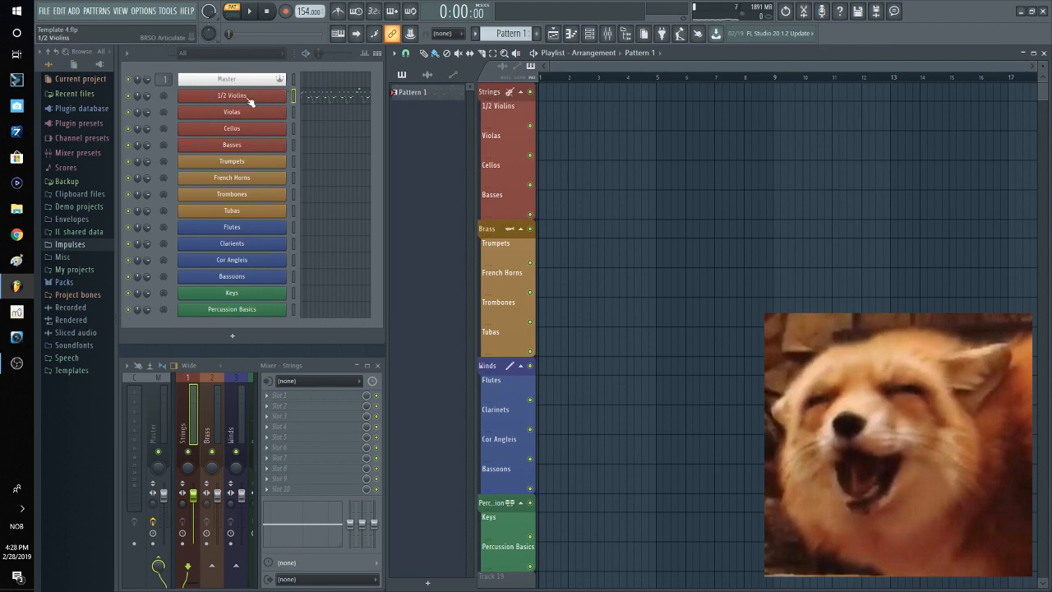
Reopen the 1/2 Violins piano roll and examine the melody's notes across the whole pattern.
{"action": "left_click", "coordinate": [341, 99]}
{"action": "scroll", "coordinate": [226, 238], "scroll_direction": "up", "scroll_amount": 8}
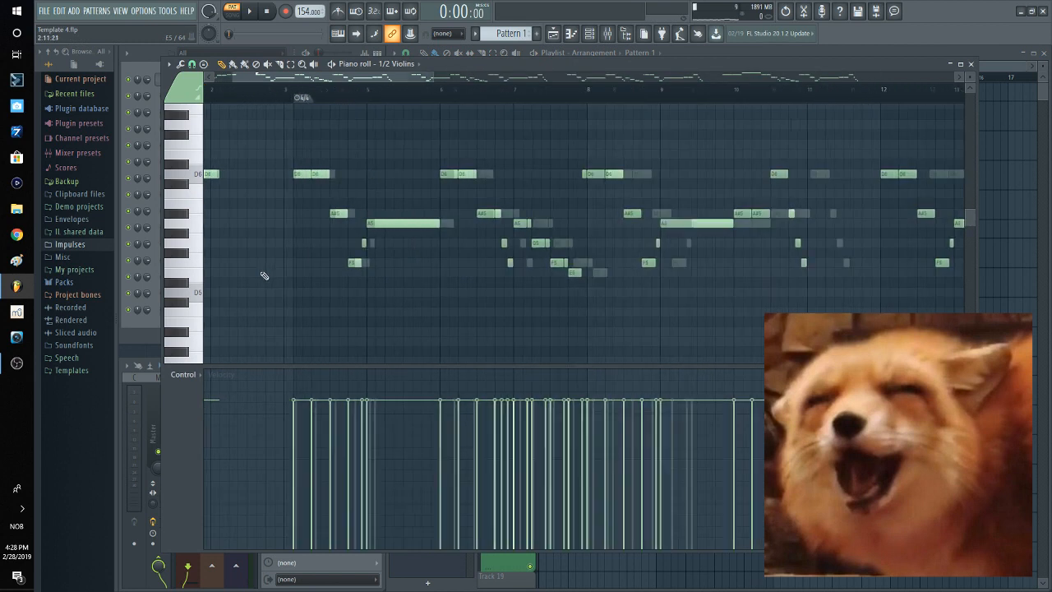
{"action": "scroll", "coordinate": [247, 222], "scroll_direction": "down", "scroll_amount": 5}
{"action": "scroll", "coordinate": [279, 181], "scroll_direction": "up", "scroll_amount": 7}
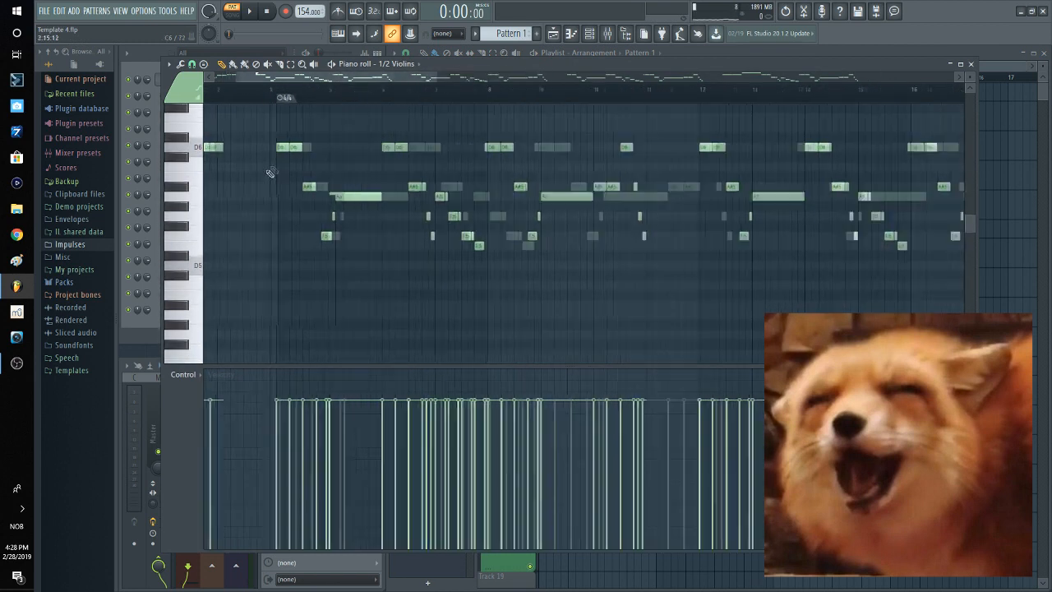
{"action": "scroll", "coordinate": [288, 162], "scroll_direction": "down", "scroll_amount": 8}
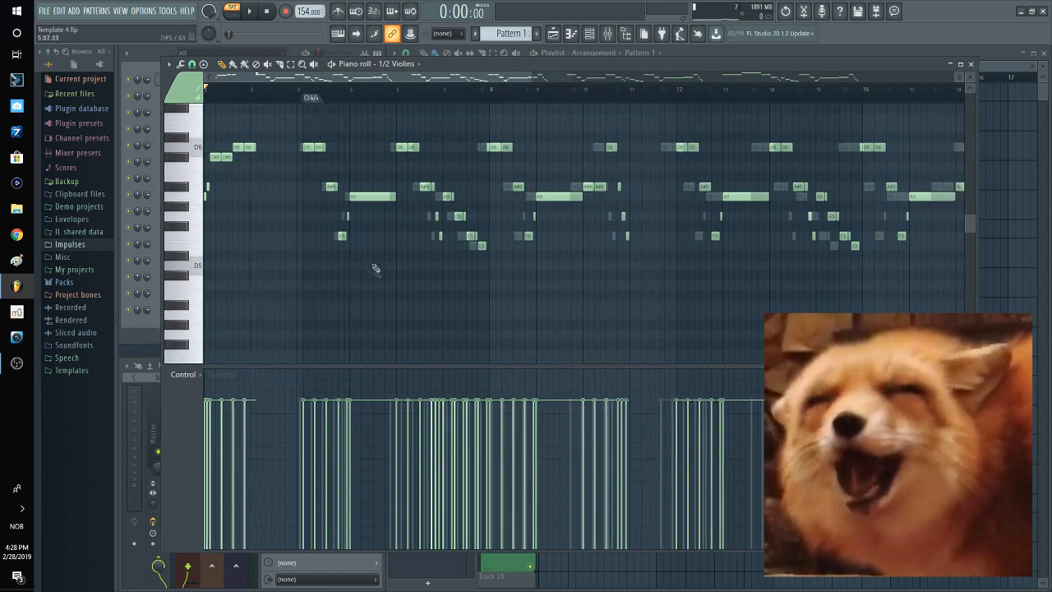
{"action": "scroll", "coordinate": [489, 333], "scroll_direction": "up", "scroll_amount": 1}
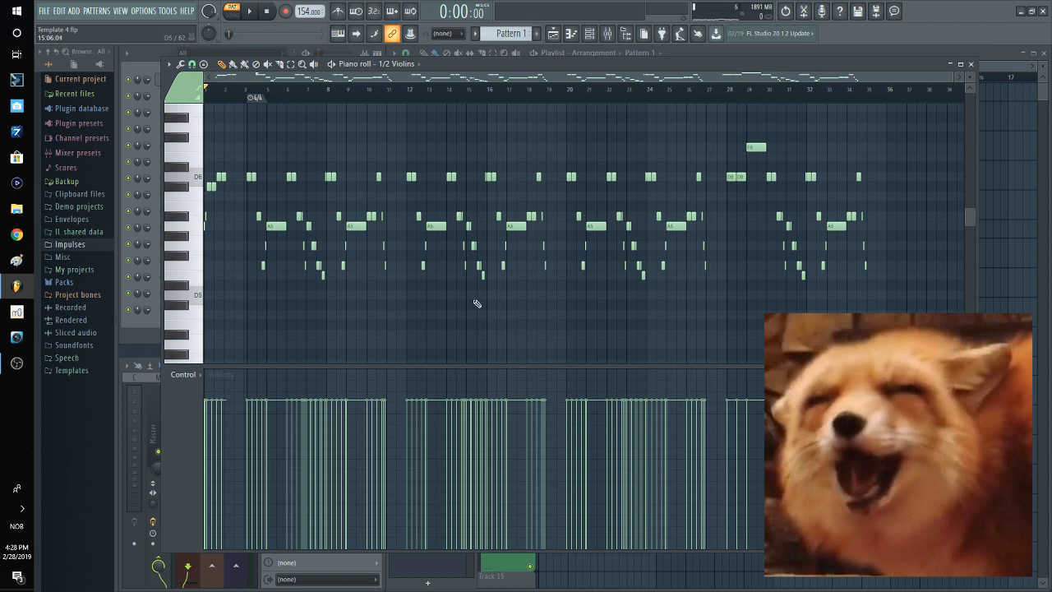
{"action": "scroll", "coordinate": [300, 316], "scroll_direction": "up", "scroll_amount": 5}
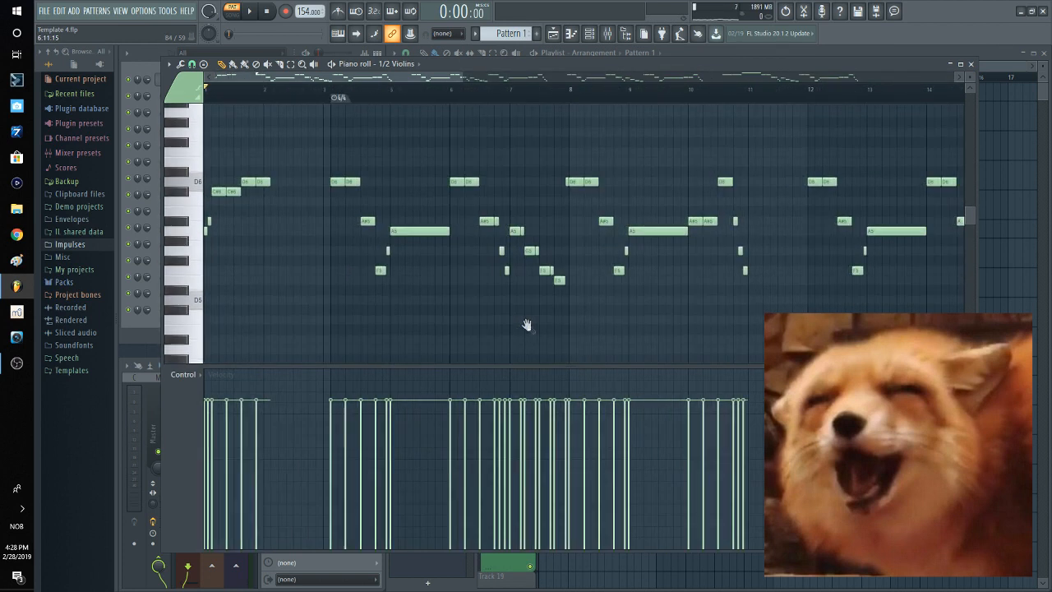
{"action": "scroll", "coordinate": [378, 244], "scroll_direction": "up", "scroll_amount": 4}
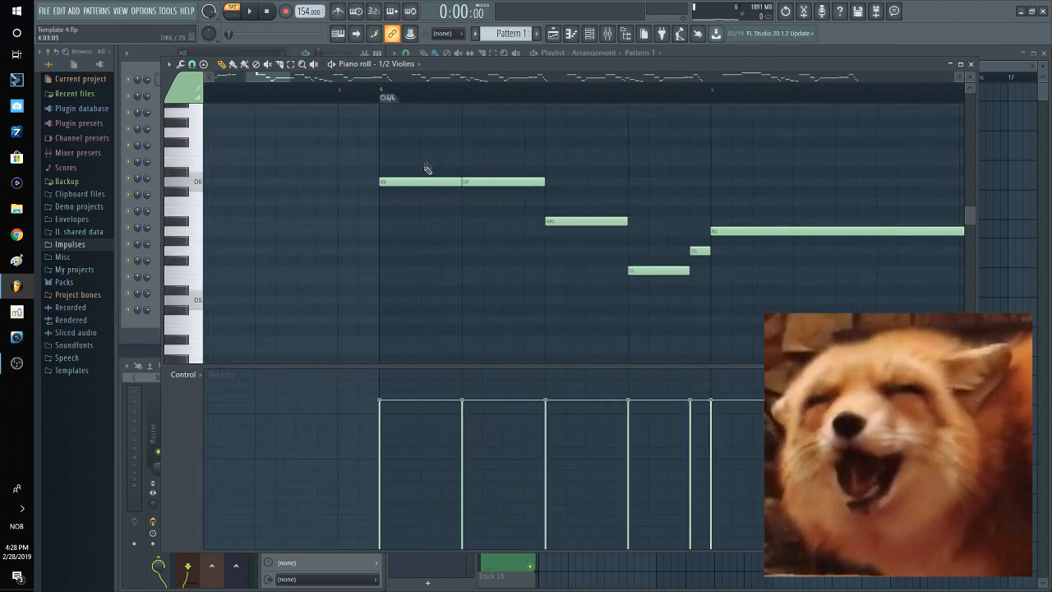
{"action": "scroll", "coordinate": [393, 180], "scroll_direction": "down", "scroll_amount": 2}
{"action": "scroll", "coordinate": [394, 179], "scroll_direction": "down", "scroll_amount": 6}
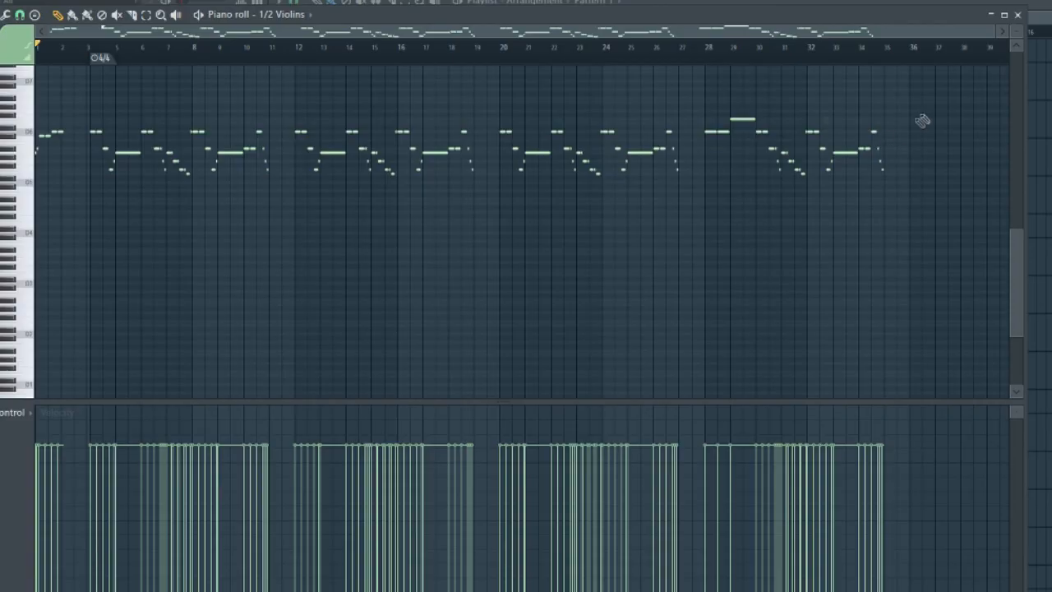
Select all notes of the violin melody and duplicate them one octave lower.
{"action": "left_click_drag", "start_coordinate": [923, 94], "coordinate": [35, 315]}
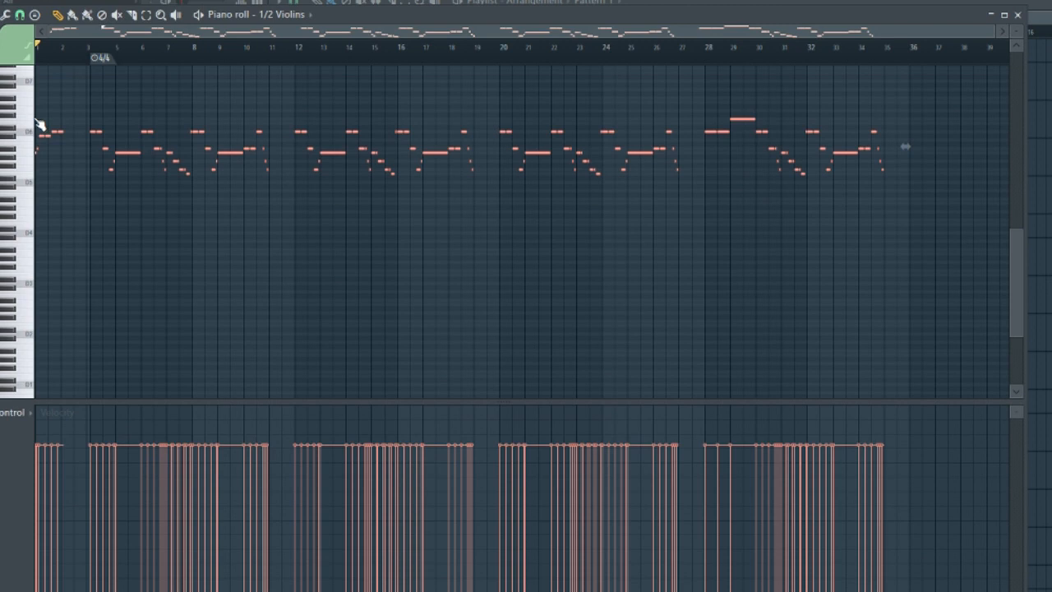
{"action": "key", "text": "ctrl+Down"}
{"action": "key", "text": "ctrl+d"}
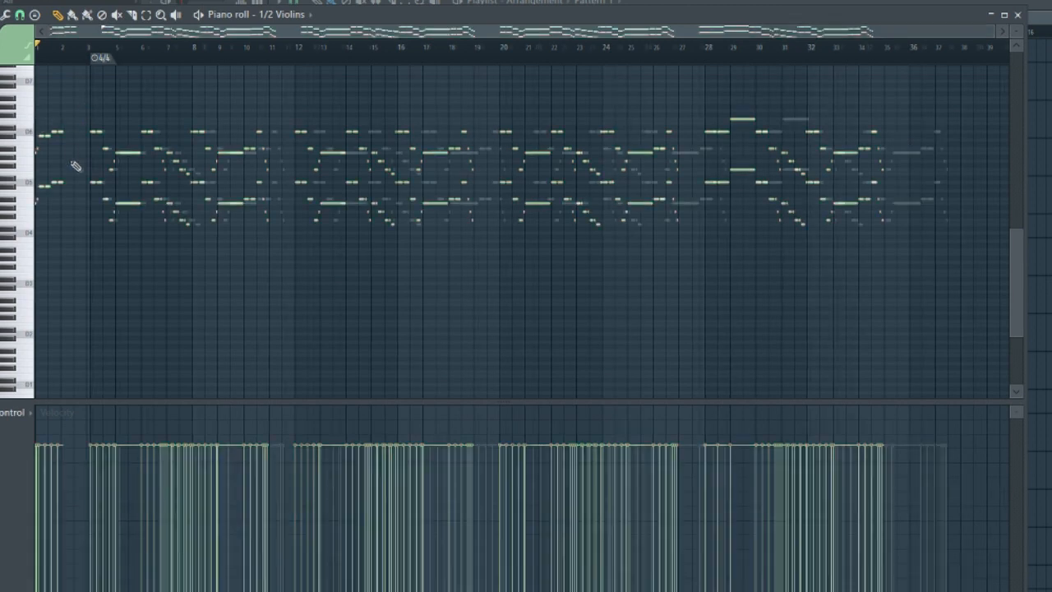
Add A5 and F5 harmony notes at the start of bar 4, each matching the length of the first D6 note.
{"action": "scroll", "coordinate": [75, 164], "scroll_direction": "up", "scroll_amount": 5}
{"action": "scroll", "coordinate": [264, 199], "scroll_direction": "up", "scroll_amount": 4}
{"action": "scroll", "coordinate": [275, 216], "scroll_direction": "up", "scroll_amount": 6}
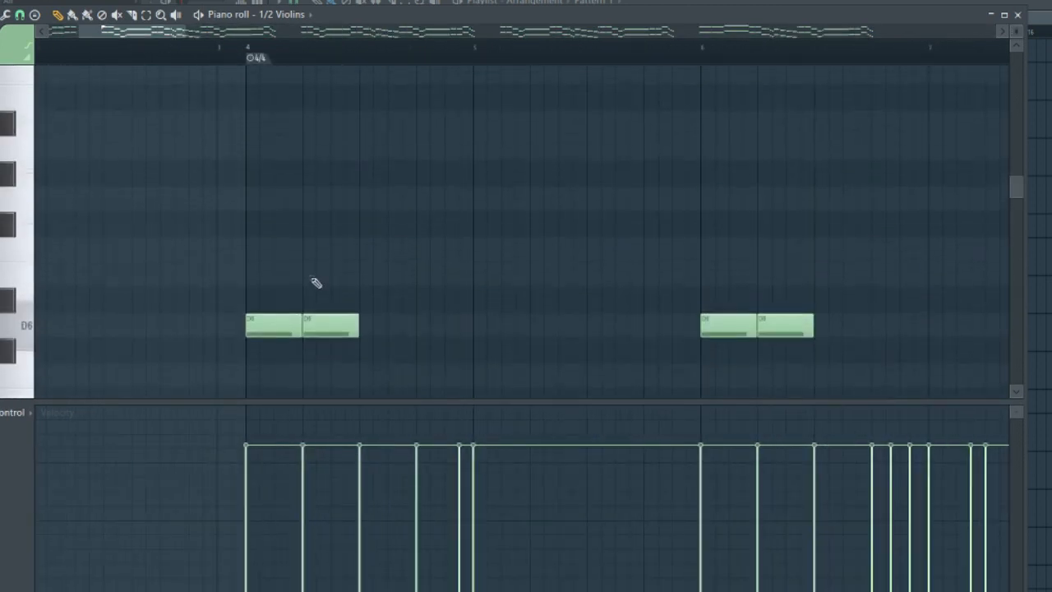
{"action": "scroll", "coordinate": [312, 255], "scroll_direction": "down", "scroll_amount": 4}
{"action": "scroll", "coordinate": [288, 203], "scroll_direction": "down", "scroll_amount": 3}
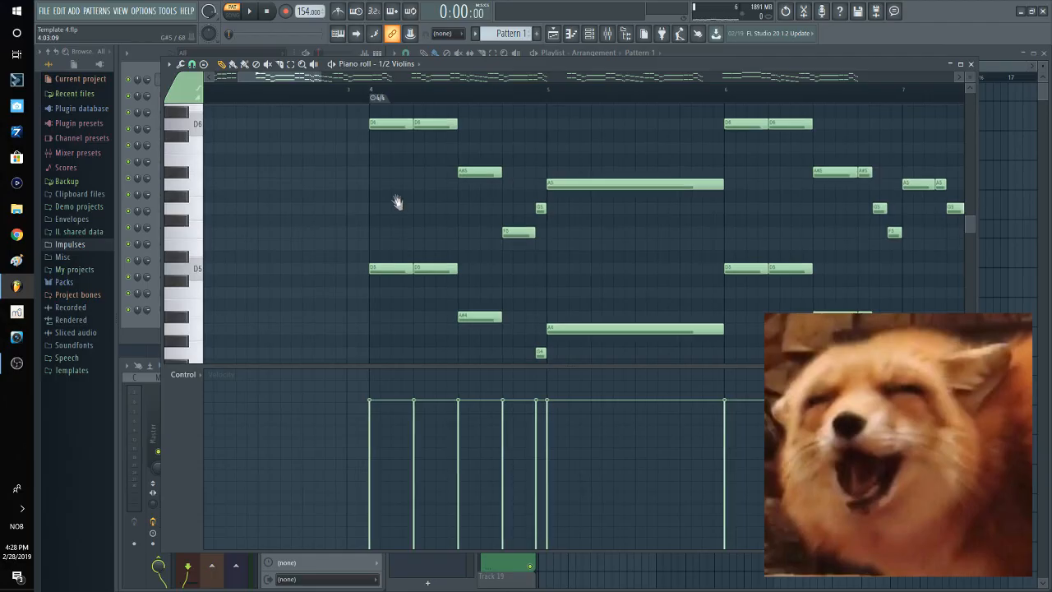
{"action": "scroll", "coordinate": [398, 204], "scroll_direction": "up", "scroll_amount": 1}
{"action": "left_click", "coordinate": [378, 206]}
{"action": "left_click", "coordinate": [378, 255]}
{"action": "left_click_drag", "start_coordinate": [391, 254], "coordinate": [414, 254]}
{"action": "left_click_drag", "start_coordinate": [390, 207], "coordinate": [413, 207]}
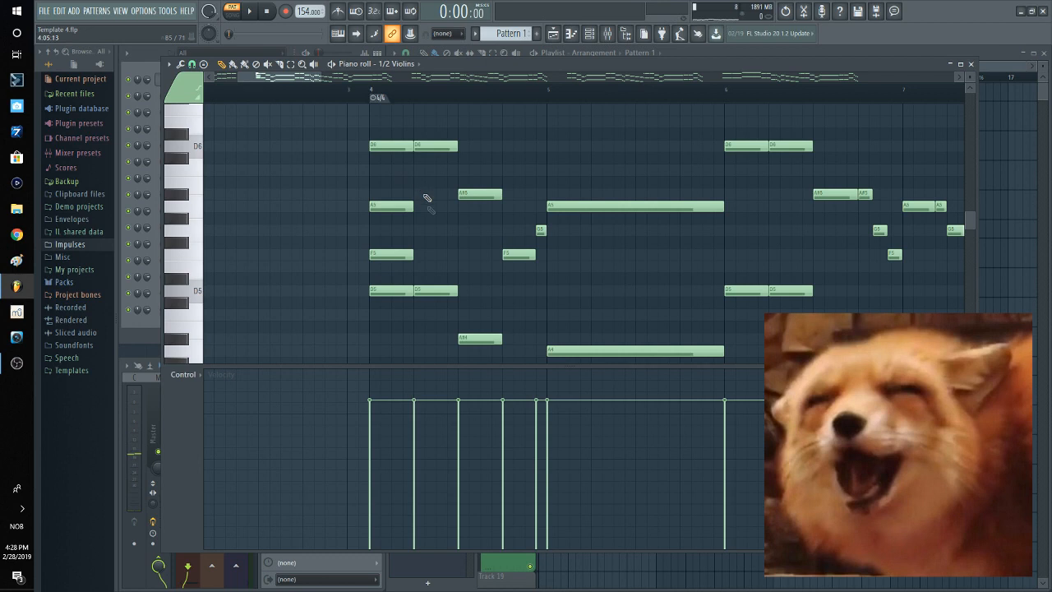
Audition the new chord at bar 4, move the playback position to the start of that bar and play the bar.
{"action": "right_click", "coordinate": [386, 182], "text": "alt"}
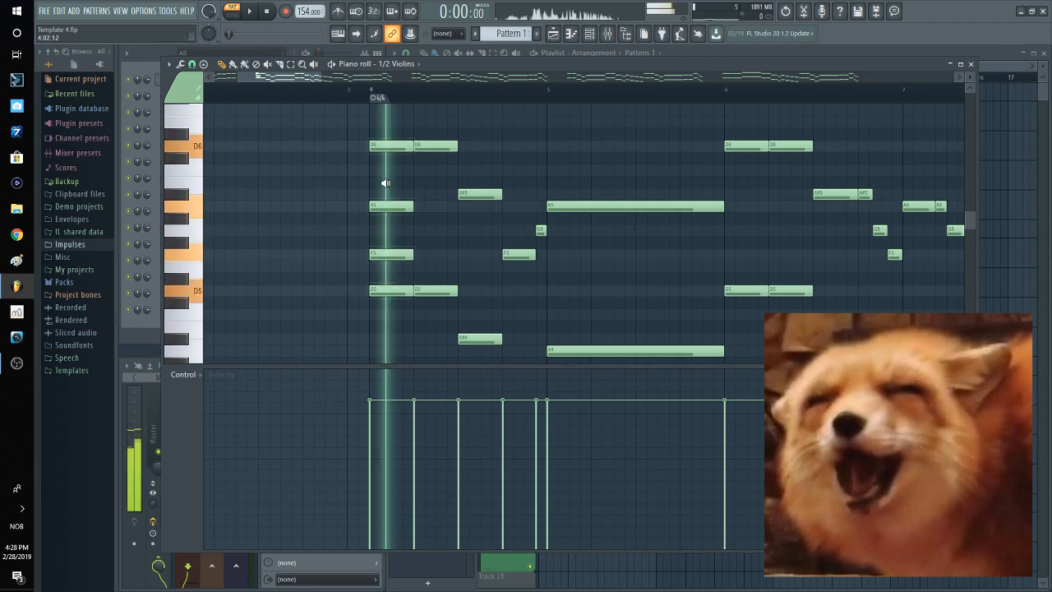
{"action": "left_click", "coordinate": [351, 94]}
{"action": "left_click", "coordinate": [374, 89]}
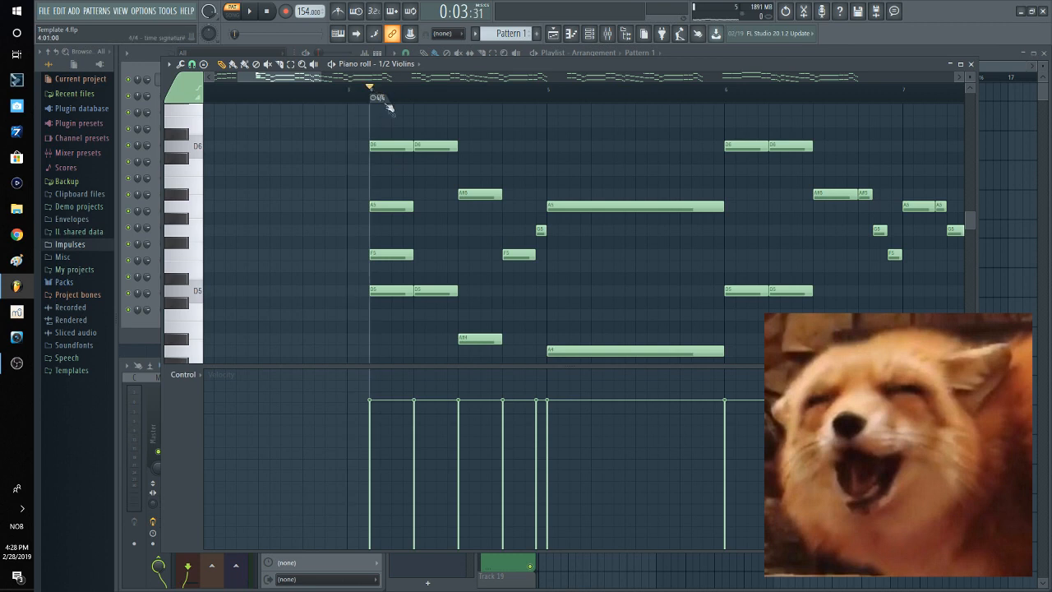
{"action": "key", "text": "space"}
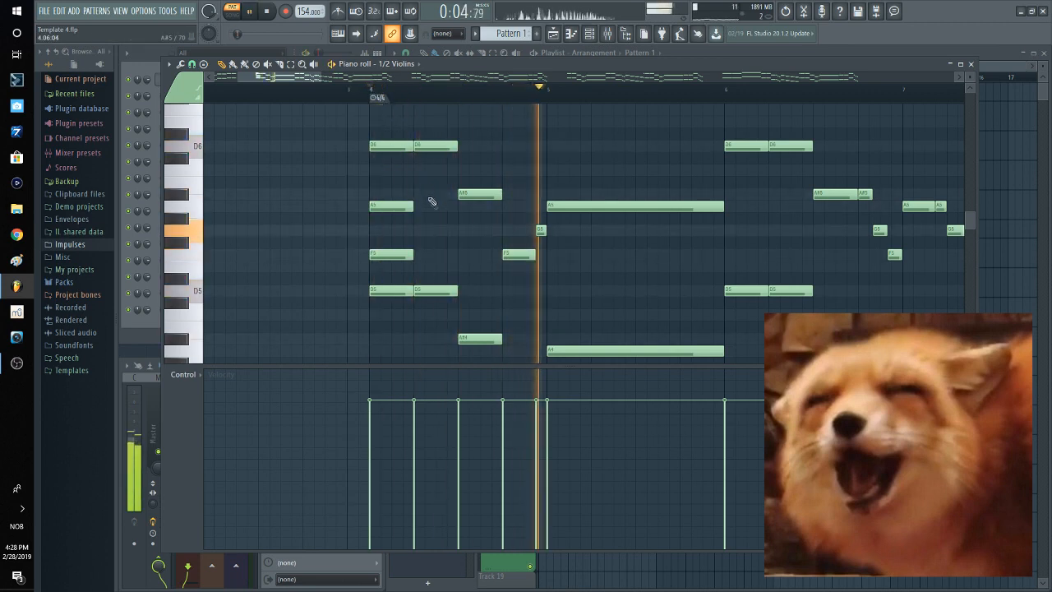
{"action": "key", "text": "space"}
Select the D6 and A5 notes at the start of bar 4.
{"action": "scroll", "coordinate": [568, 291], "scroll_direction": "up", "scroll_amount": 2}
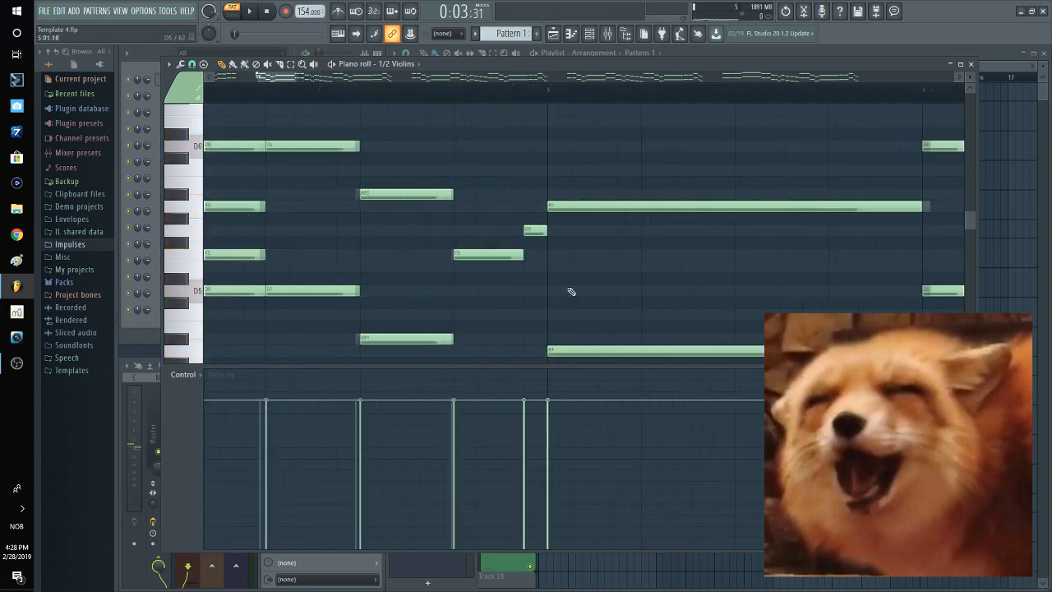
{"action": "scroll", "coordinate": [539, 231], "scroll_direction": "up", "scroll_amount": 1}
{"action": "scroll", "coordinate": [538, 233], "scroll_direction": "down", "scroll_amount": 4}
{"action": "scroll", "coordinate": [512, 282], "scroll_direction": "down", "scroll_amount": 3}
{"action": "scroll", "coordinate": [346, 235], "scroll_direction": "down", "scroll_amount": 2}
{"action": "scroll", "coordinate": [470, 242], "scroll_direction": "down", "scroll_amount": 3}
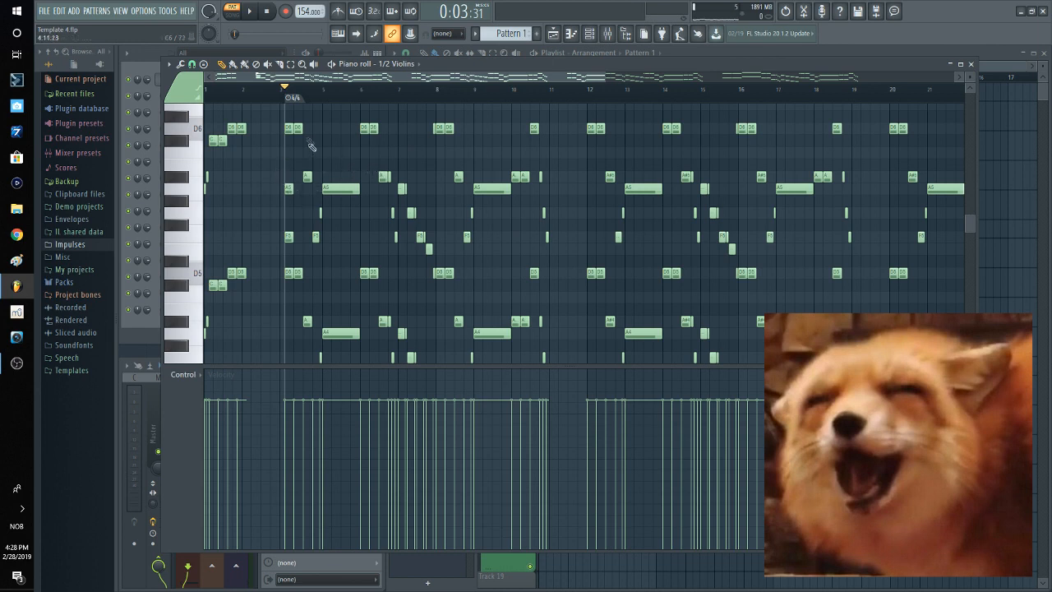
{"action": "scroll", "coordinate": [325, 169], "scroll_direction": "up", "scroll_amount": 4}
{"action": "left_click_drag", "start_coordinate": [319, 113], "coordinate": [335, 204]}
{"action": "scroll", "coordinate": [329, 159], "scroll_direction": "up", "scroll_amount": 3}
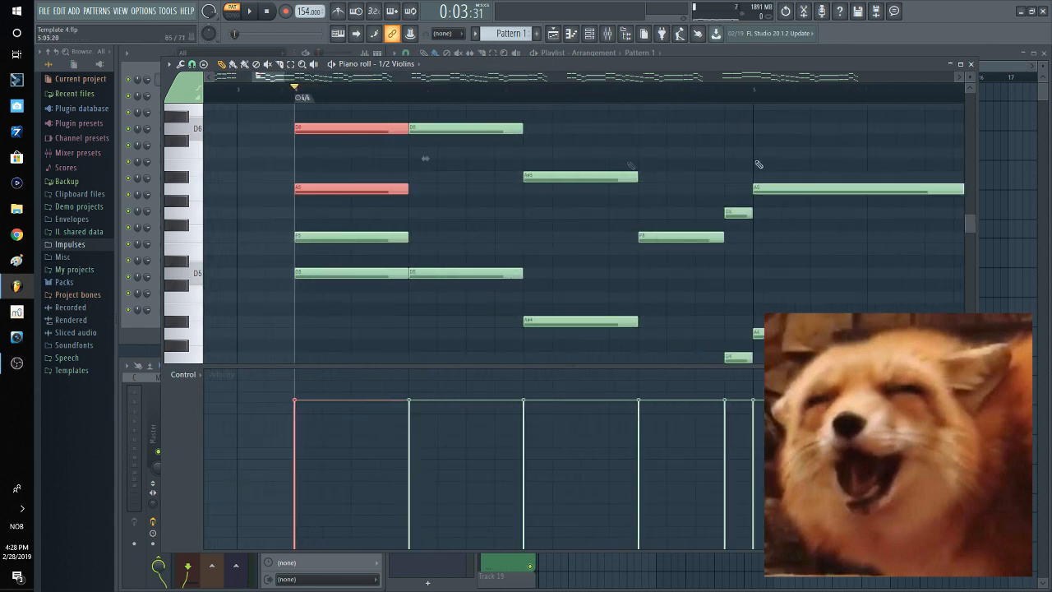
Select the F5 and D5 notes at the start of bar 4, then clear the selection.
{"action": "left_click", "coordinate": [366, 179], "text": "ctrl"}
{"action": "left_click_drag", "start_coordinate": [333, 218], "coordinate": [350, 326]}
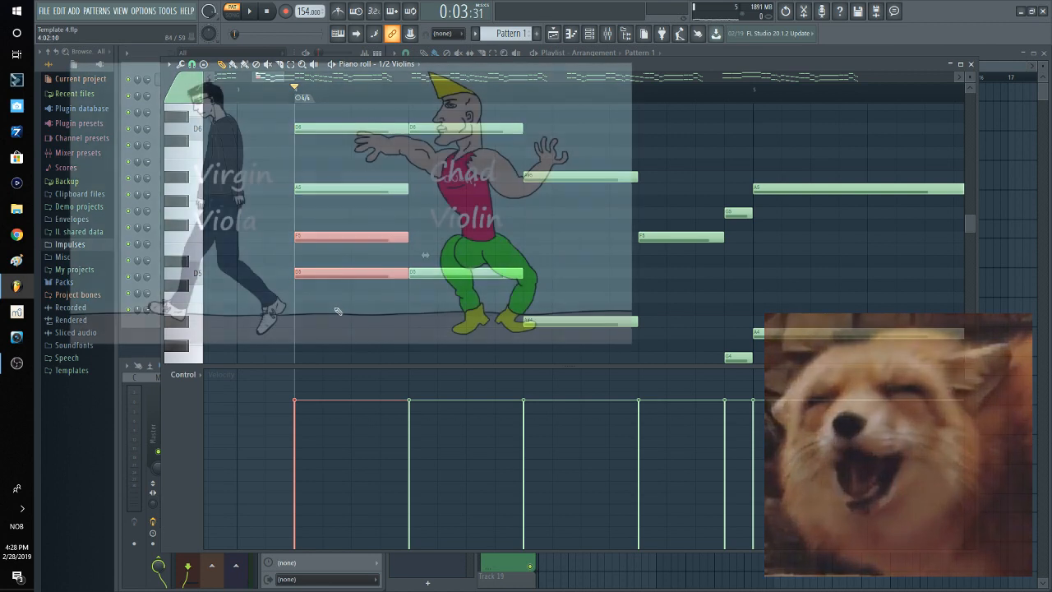
{"action": "left_click", "coordinate": [335, 305]}
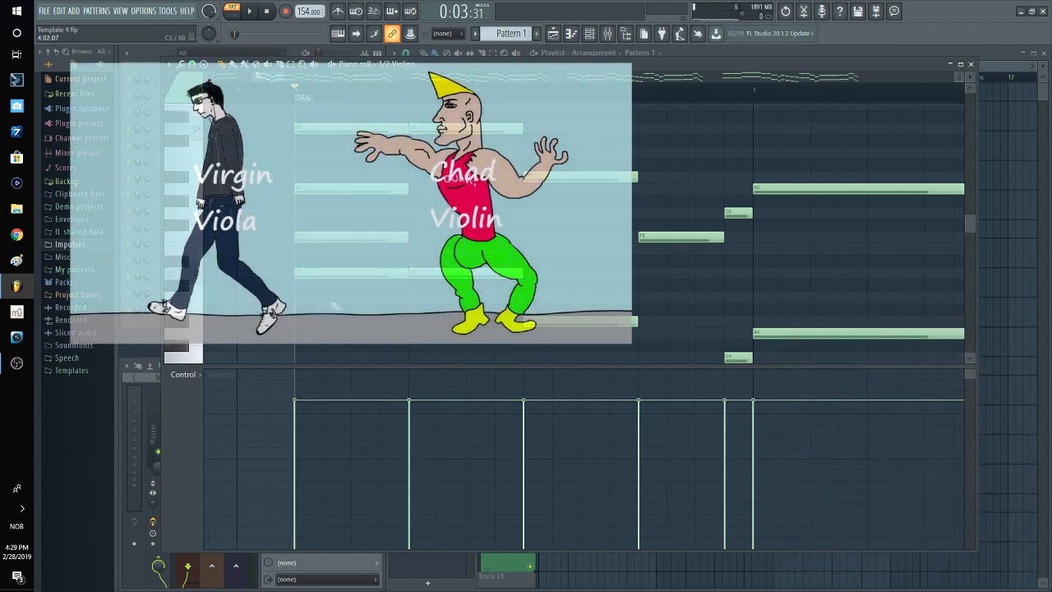
Play the harmonised string part from the start of bar 4 and stop the playback.
{"action": "scroll", "coordinate": [336, 307], "scroll_direction": "down", "scroll_amount": 5}
{"action": "scroll", "coordinate": [338, 322], "scroll_direction": "up", "scroll_amount": 5}
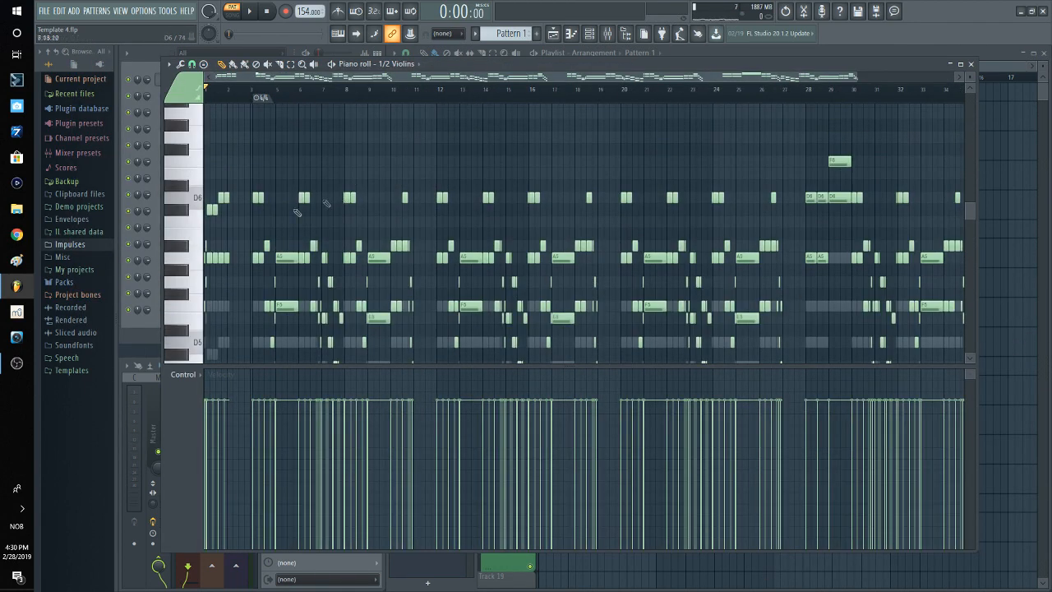
{"action": "scroll", "coordinate": [270, 236], "scroll_direction": "up", "scroll_amount": 4}
{"action": "scroll", "coordinate": [271, 235], "scroll_direction": "up", "scroll_amount": 3}
{"action": "scroll", "coordinate": [321, 226], "scroll_direction": "down", "scroll_amount": 2}
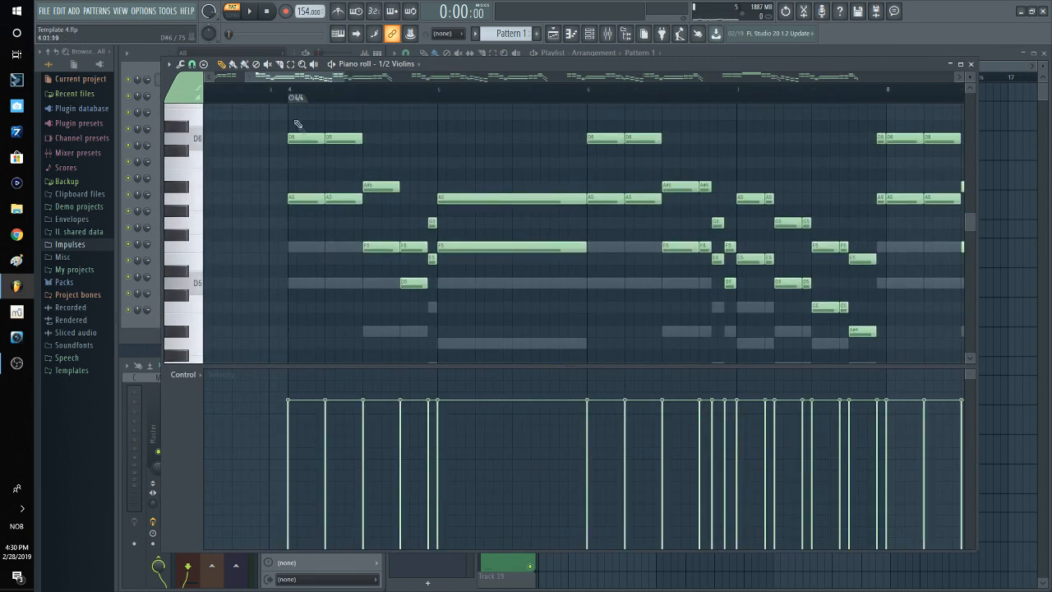
{"action": "left_click", "coordinate": [293, 92]}
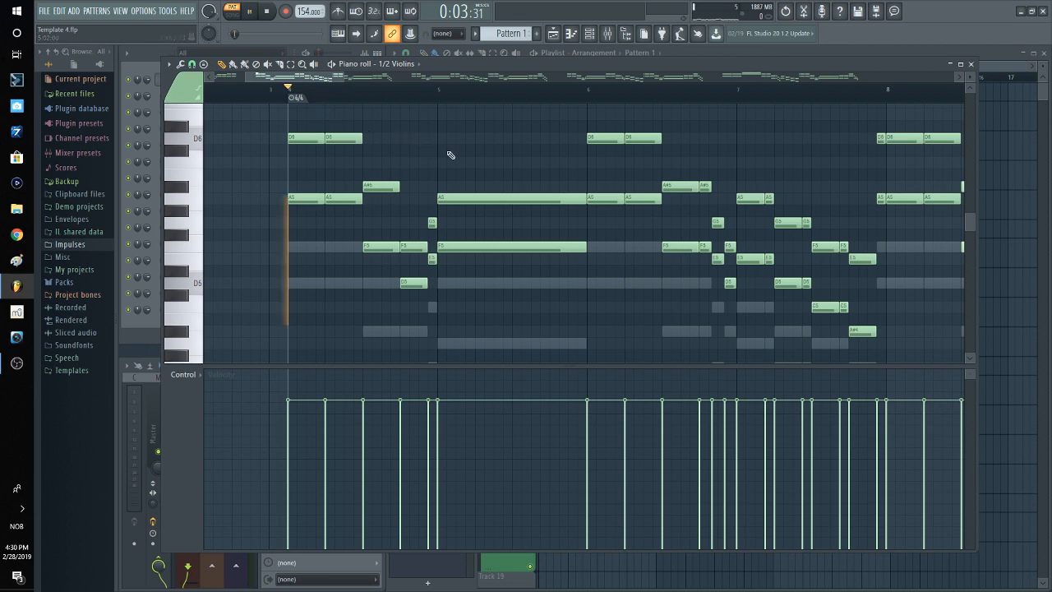
{"action": "key", "text": "space"}
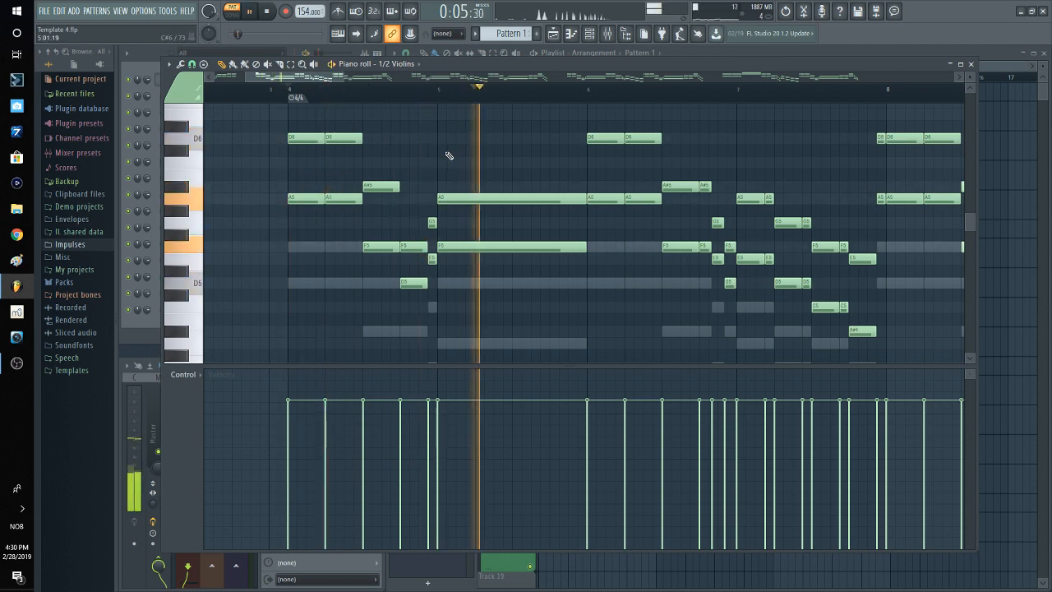
{"action": "key", "text": "space"}
{"action": "left_click_drag", "start_coordinate": [420, 169], "coordinate": [469, 191]}
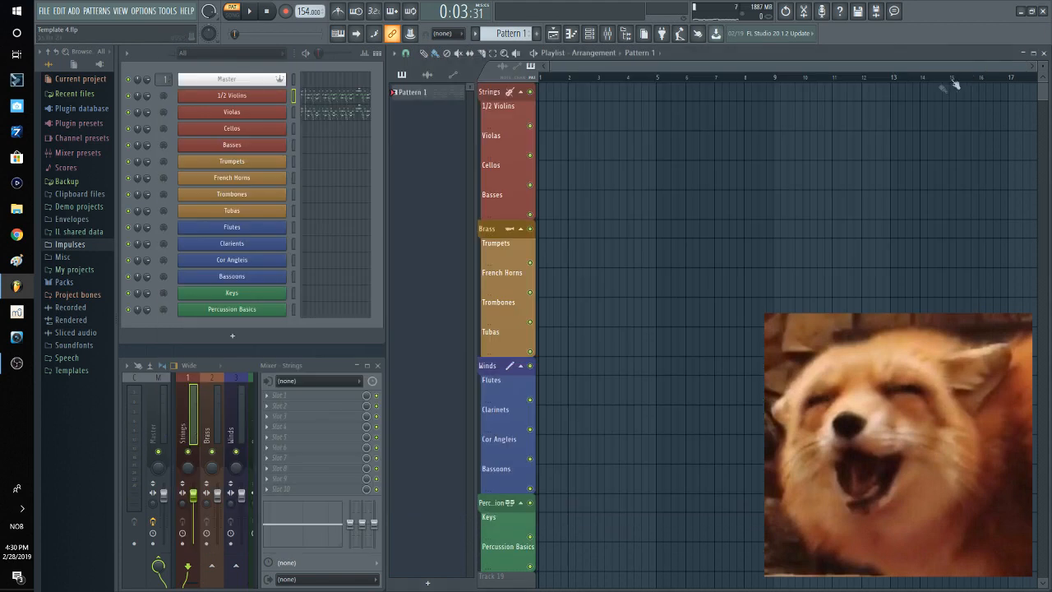
Load the 11V Stac RR patch from the short articulations of Gold Strings' 11 Violins into the Master instrument.
{"action": "left_click", "coordinate": [971, 64]}
{"action": "left_click", "coordinate": [278, 81]}
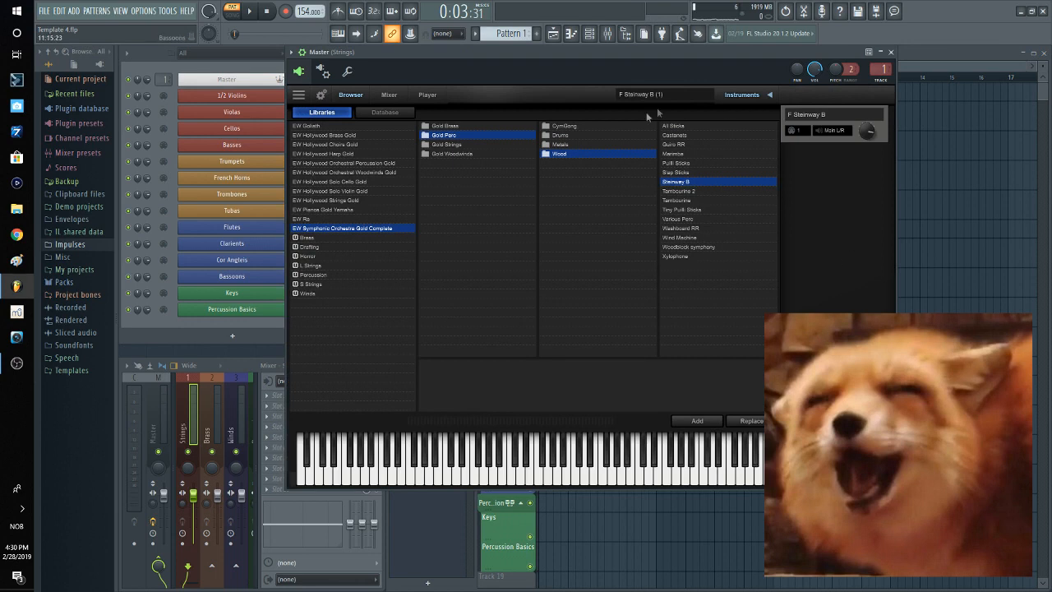
{"action": "left_click", "coordinate": [346, 228]}
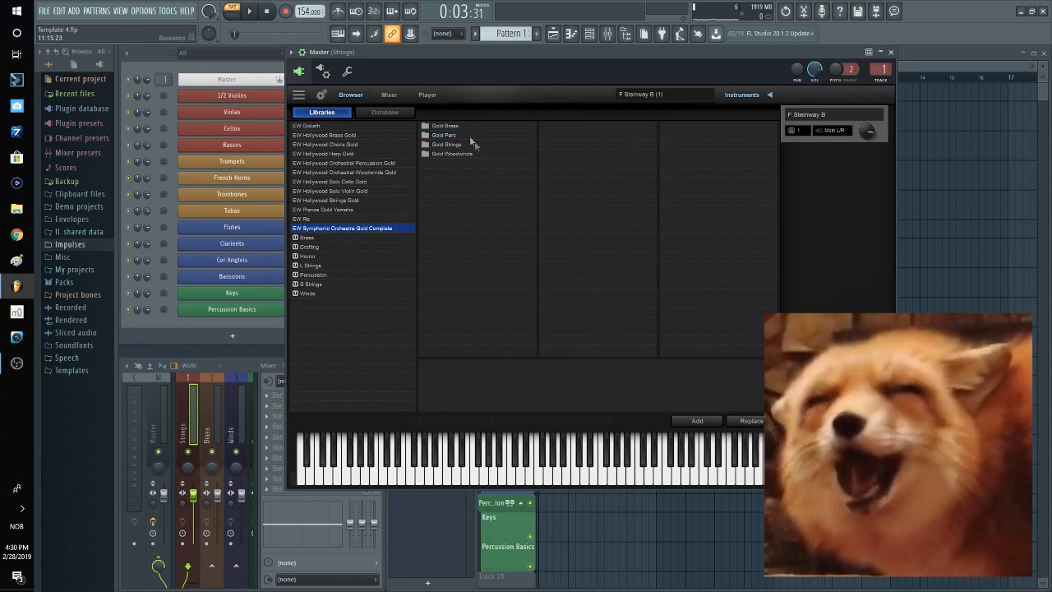
{"action": "left_click", "coordinate": [458, 145]}
{"action": "left_click", "coordinate": [567, 173]}
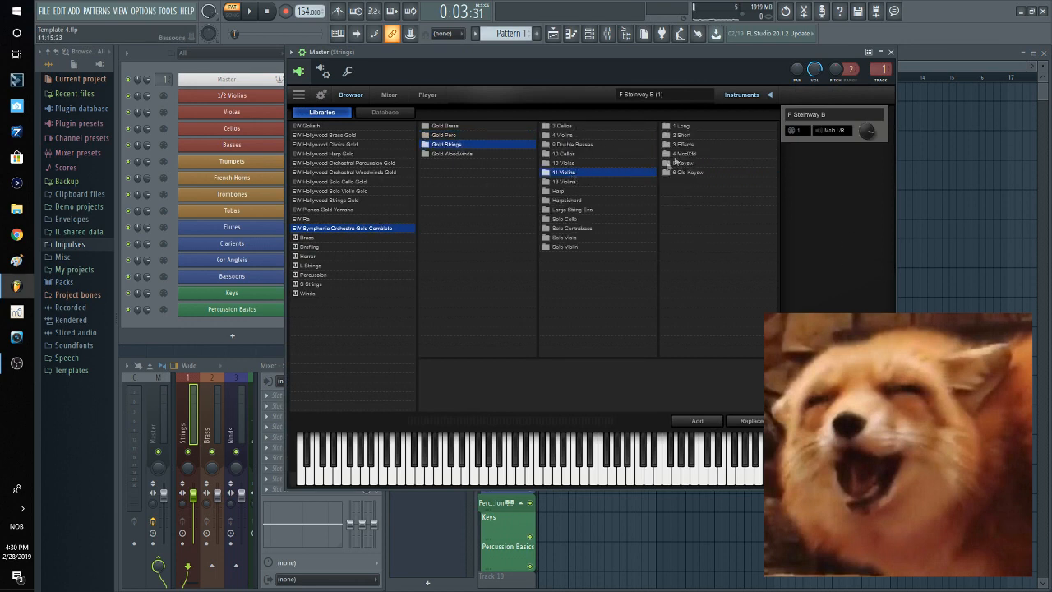
{"action": "left_click", "coordinate": [684, 136]}
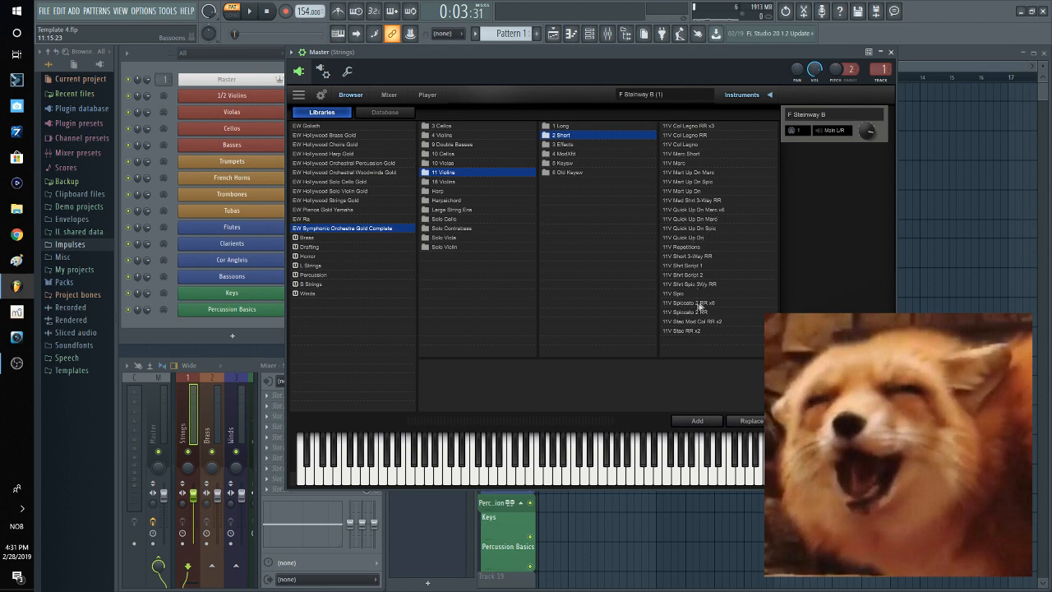
{"action": "double_click", "coordinate": [697, 331]}
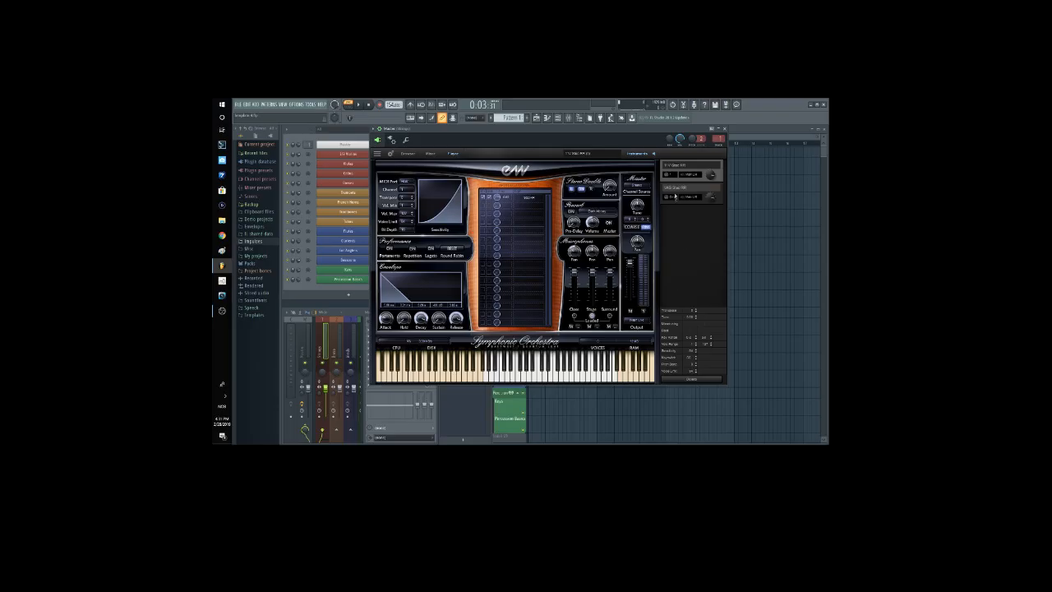
Select the VAS Stac RR instrument in the Master plugin and close the plugin window.
{"action": "left_click", "coordinate": [675, 198]}
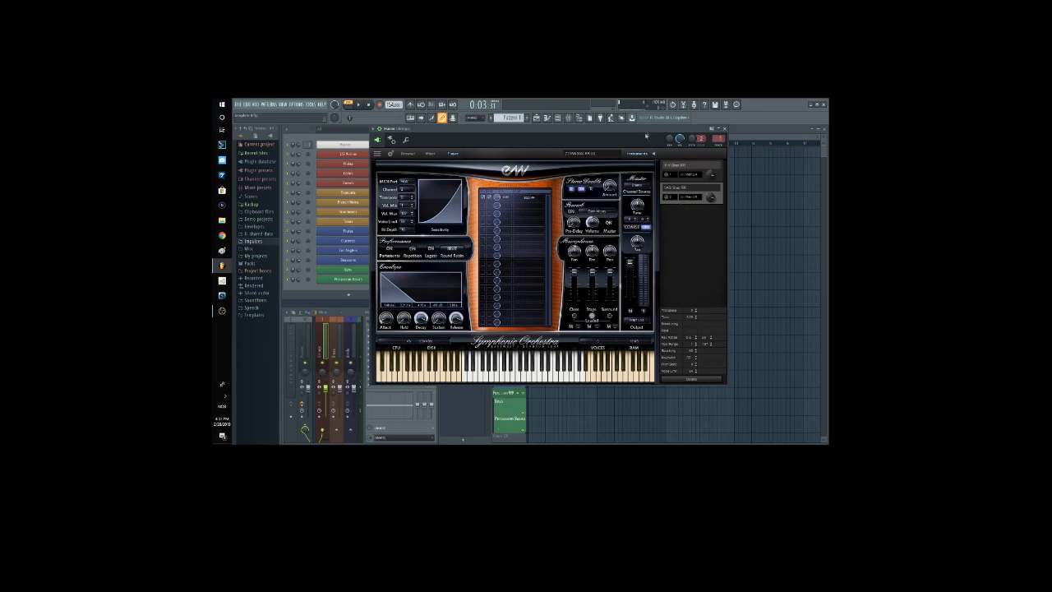
{"action": "left_click_drag", "start_coordinate": [646, 136], "coordinate": [692, 129]}
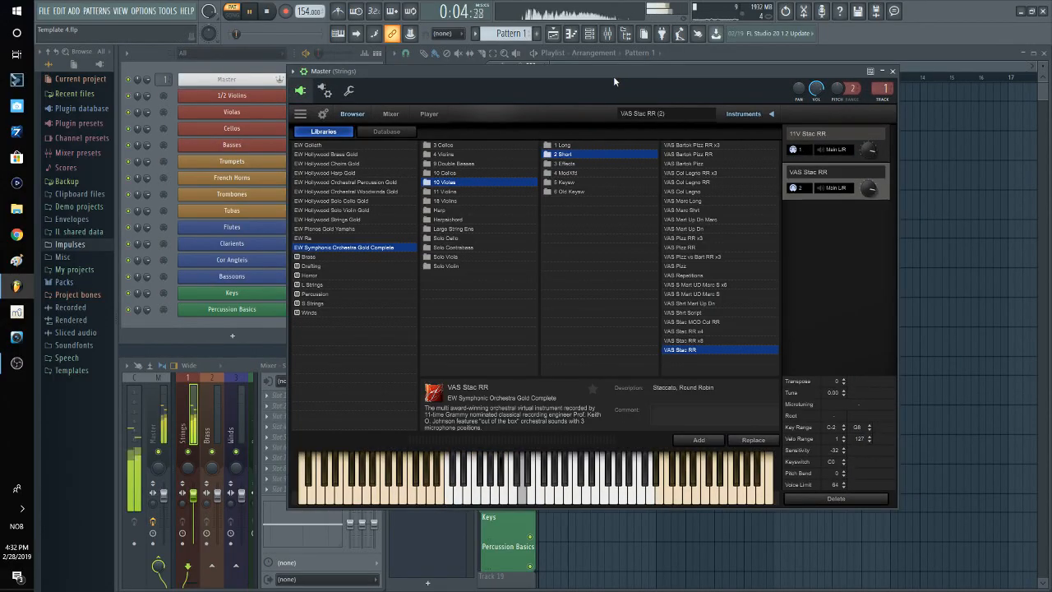
{"action": "left_click", "coordinate": [893, 71]}
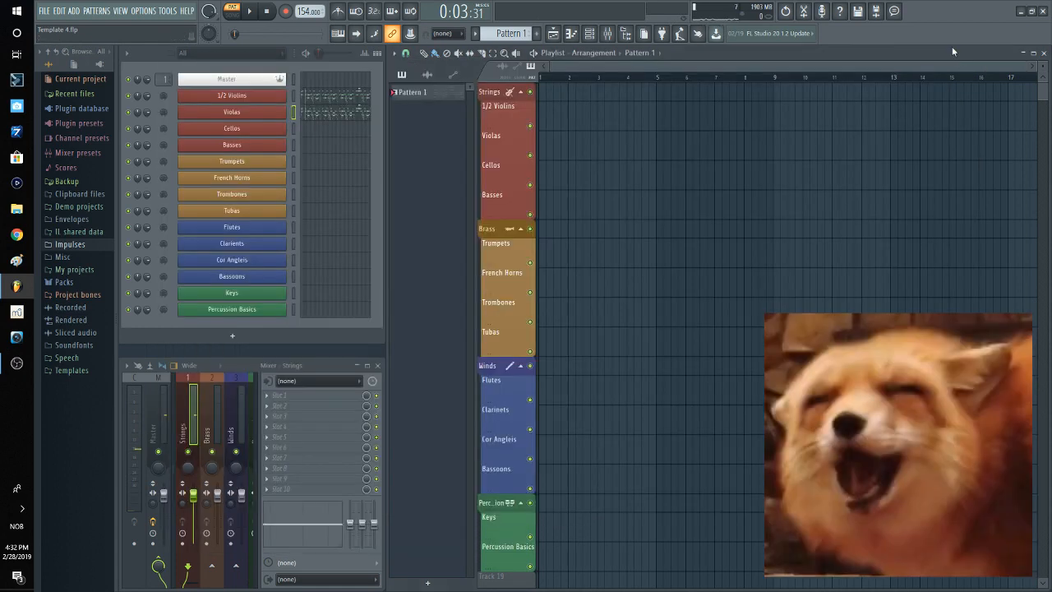
{"action": "left_click", "coordinate": [323, 134]}
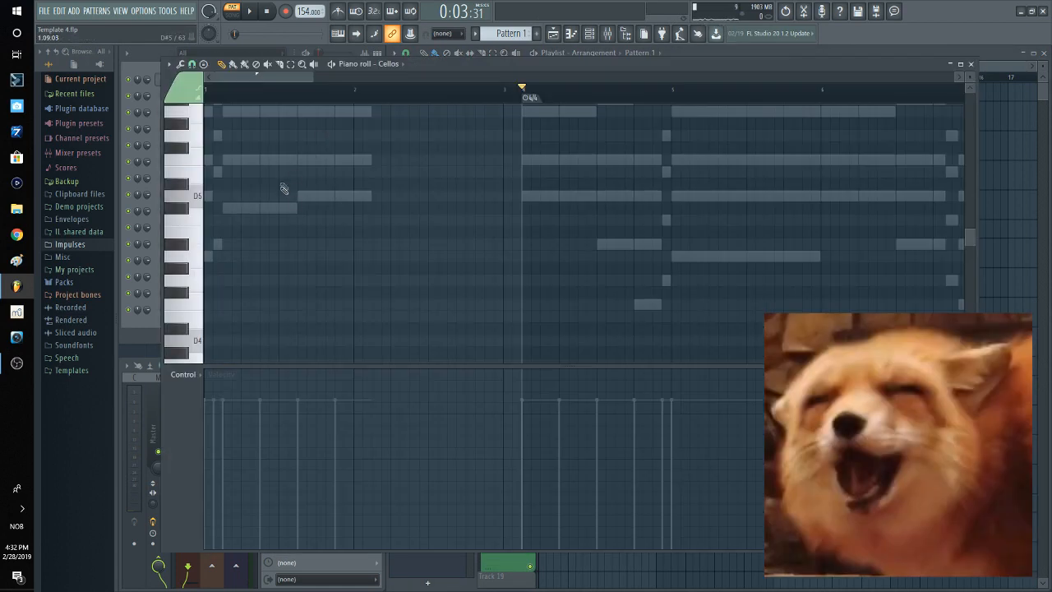
{"action": "scroll", "coordinate": [271, 177], "scroll_direction": "up", "scroll_amount": 3}
{"action": "scroll", "coordinate": [428, 225], "scroll_direction": "down", "scroll_amount": 2, "text": "ctrl"}
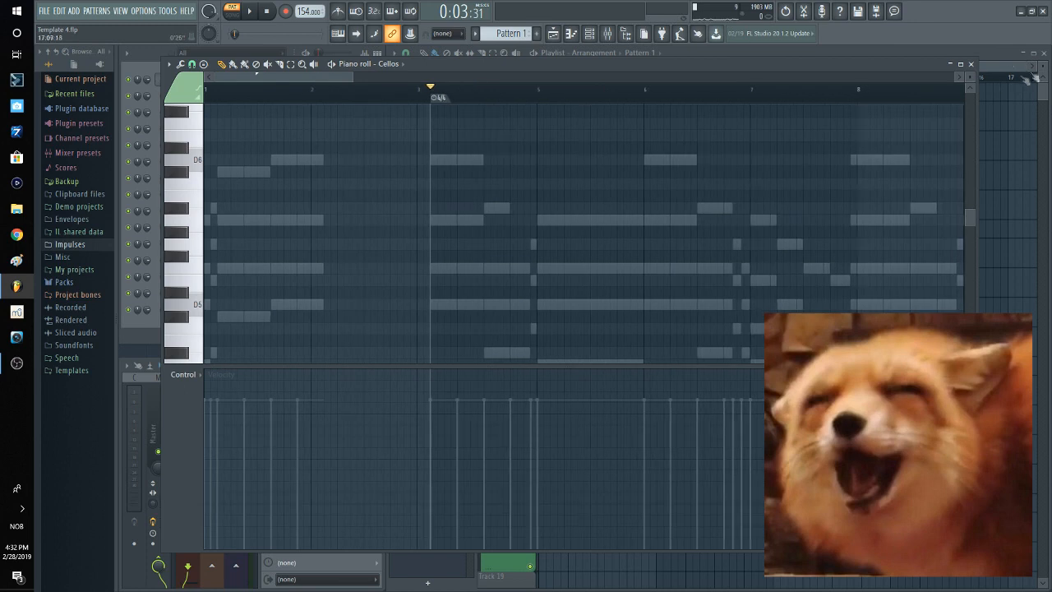
{"action": "left_click", "coordinate": [971, 63]}
Set the MIDI channel of the Cellos track to 3 and close its settings.
{"action": "left_click", "coordinate": [239, 131]}
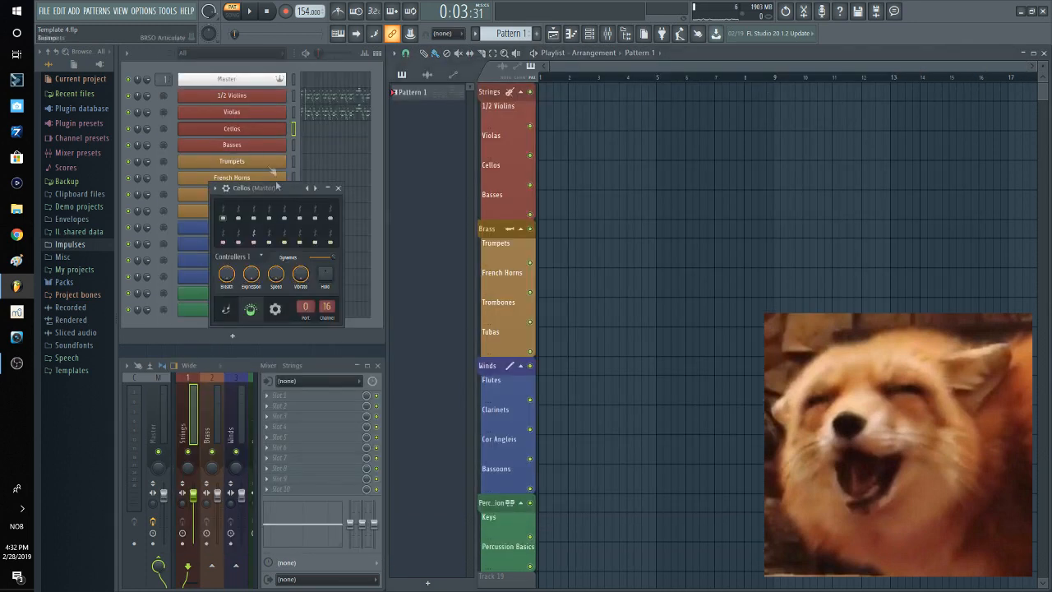
{"action": "left_click_drag", "start_coordinate": [326, 309], "coordinate": [326, 354]}
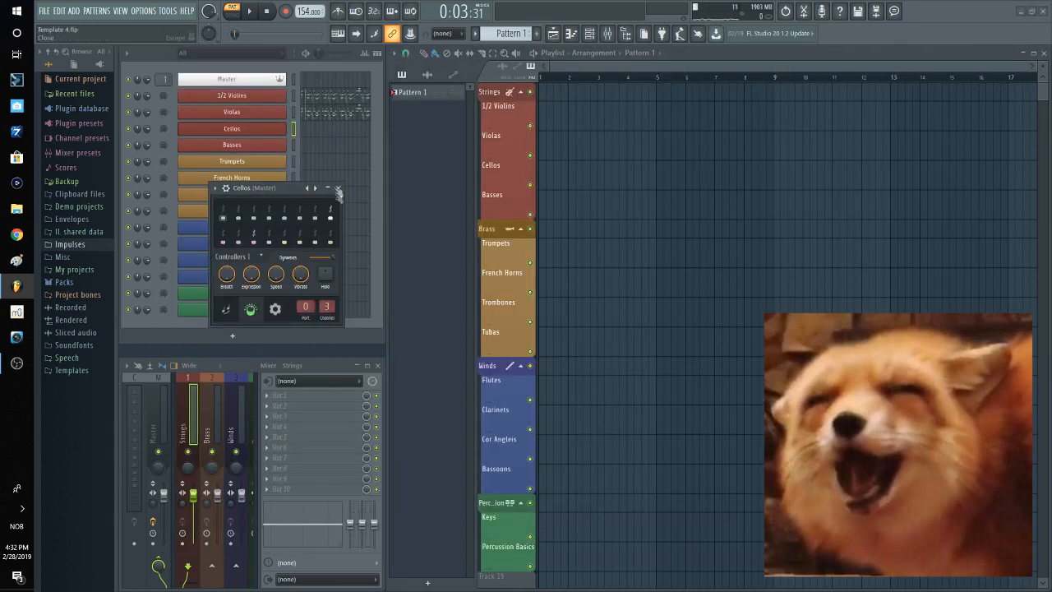
{"action": "left_click", "coordinate": [337, 187]}
Add the VCS Sus Vib patch from the long articulations of Gold Strings' 10 Cellos to the Master instrument.
{"action": "left_click", "coordinate": [230, 79]}
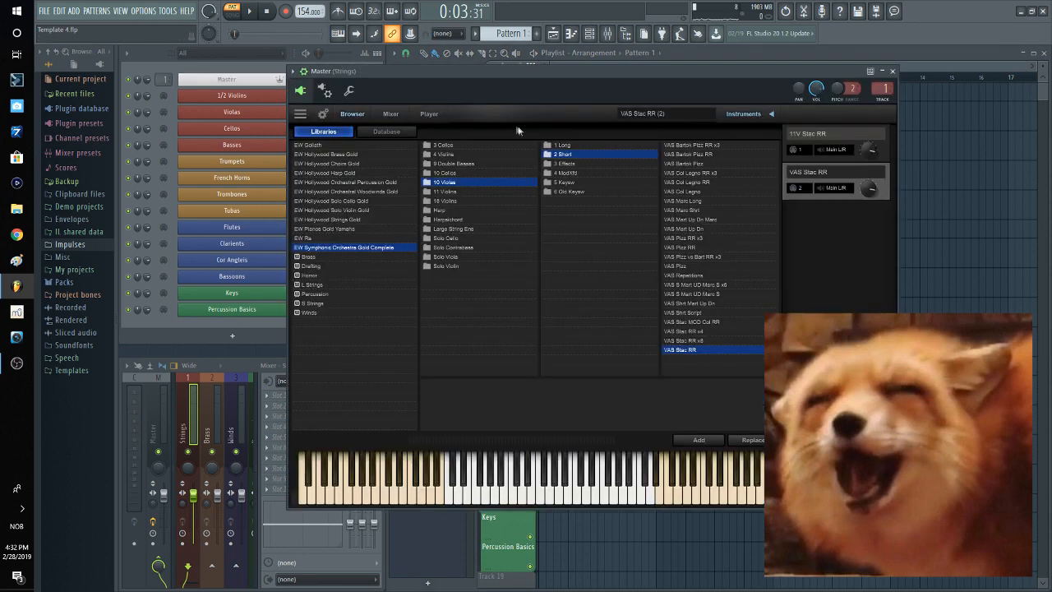
{"action": "left_click", "coordinate": [467, 173]}
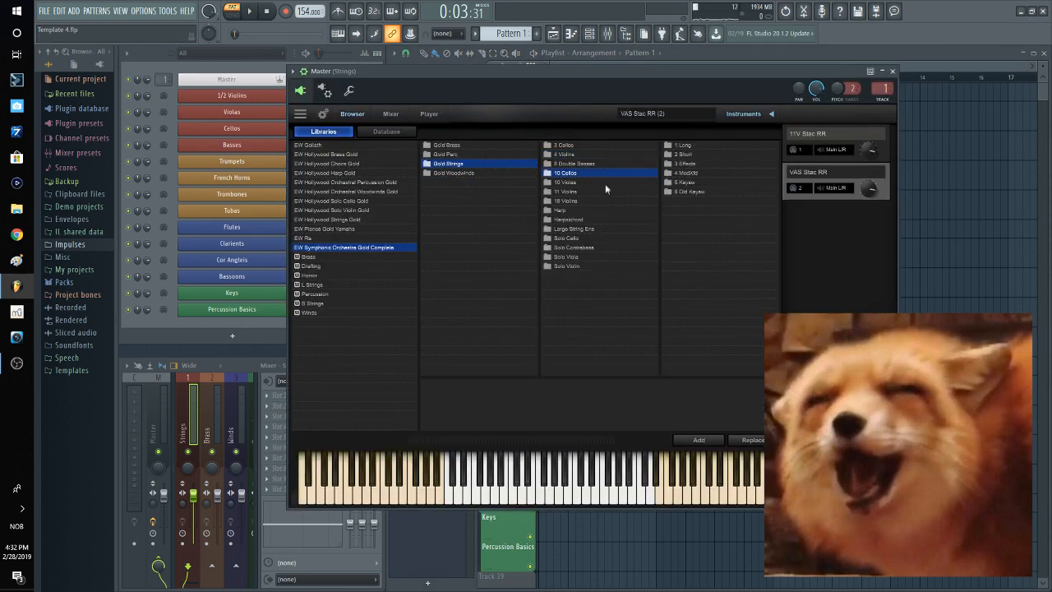
{"action": "left_click", "coordinate": [685, 145]}
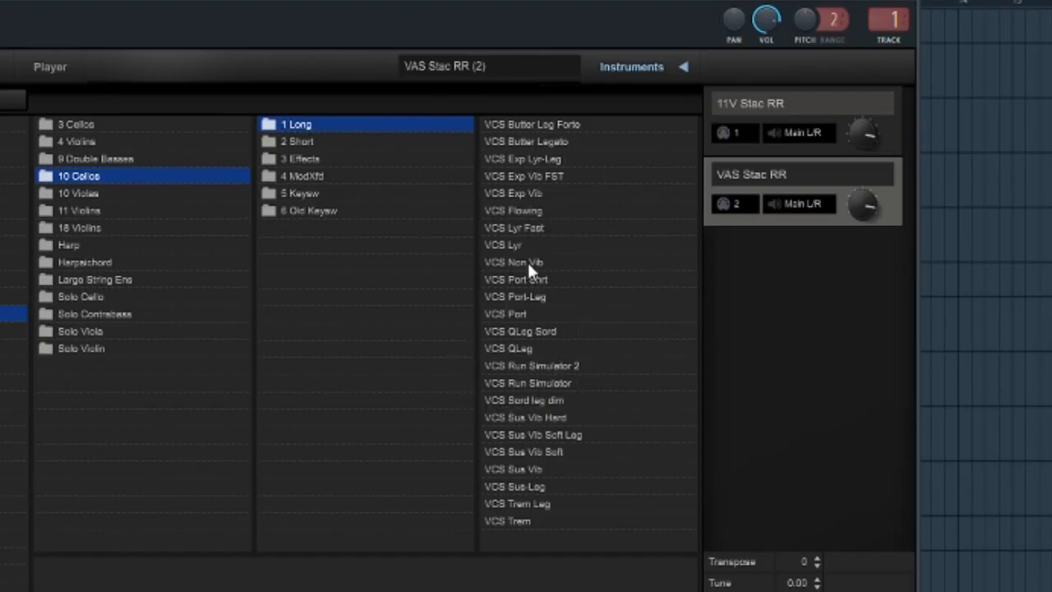
{"action": "left_click", "coordinate": [534, 469]}
{"action": "left_click", "coordinate": [698, 439]}
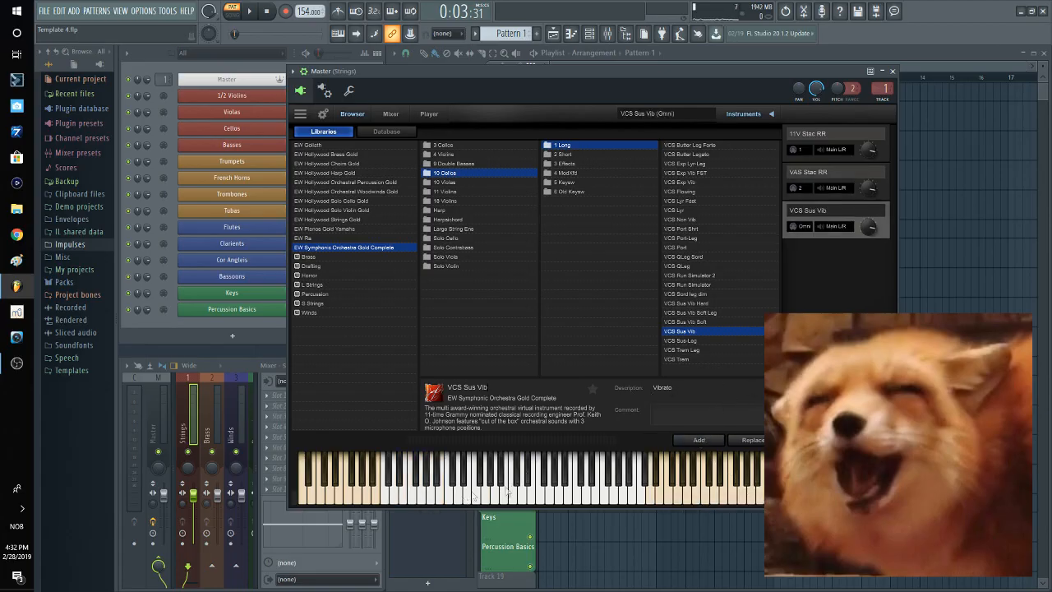
Assign the VCS Sus Vib instrument to MIDI channel 3 and close the Master plugin window.
{"action": "left_click", "coordinate": [804, 226]}
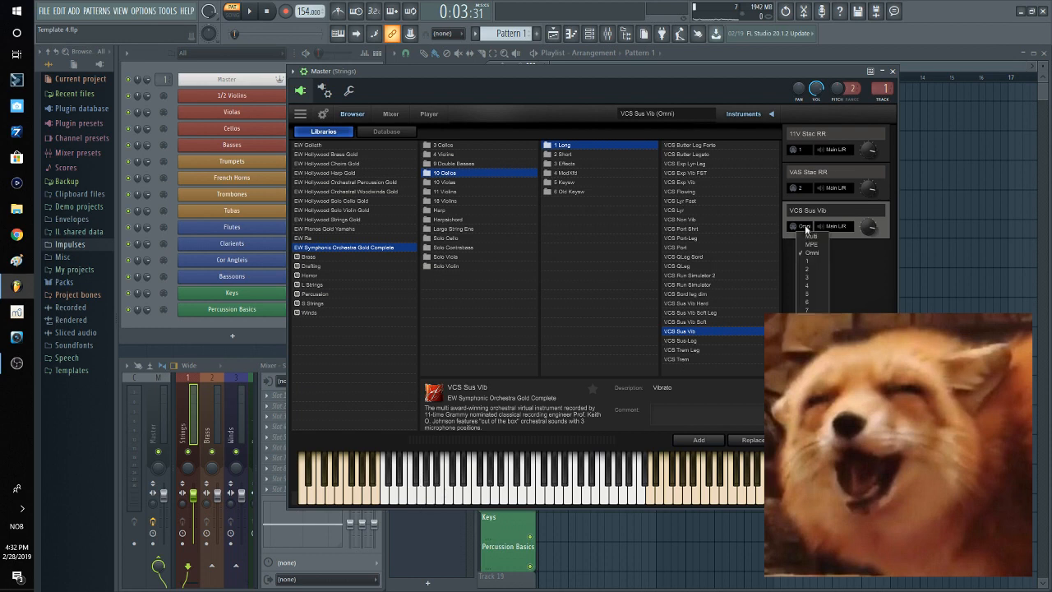
{"action": "left_click", "coordinate": [809, 278]}
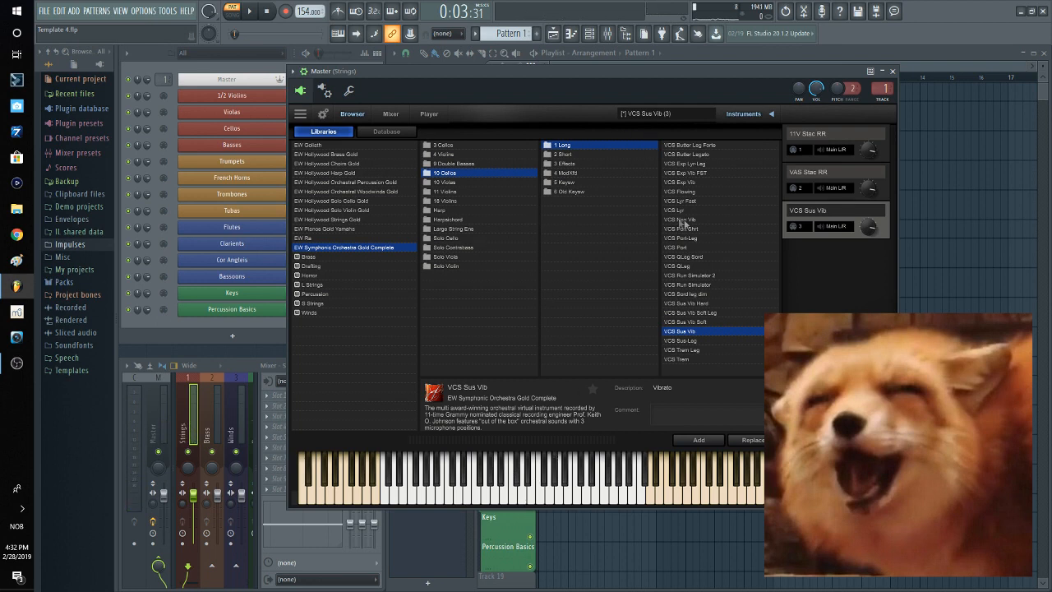
{"action": "left_click", "coordinate": [892, 71]}
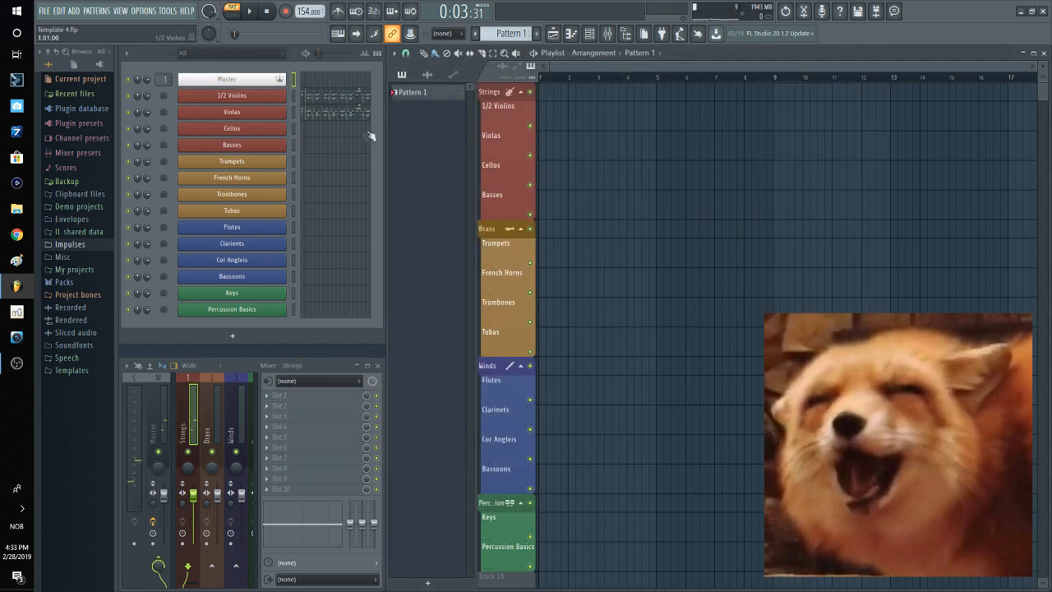
Add F5, A5 and D5 notes to the Cellos part at the start of bar 4, each about a quarter bar long.
{"action": "left_click", "coordinate": [338, 134]}
{"action": "scroll", "coordinate": [357, 173], "scroll_direction": "down", "scroll_amount": 3}
{"action": "scroll", "coordinate": [333, 282], "scroll_direction": "up", "scroll_amount": 4}
{"action": "left_click_drag", "start_coordinate": [353, 261], "coordinate": [403, 136]}
{"action": "scroll", "coordinate": [352, 230], "scroll_direction": "up", "scroll_amount": 3}
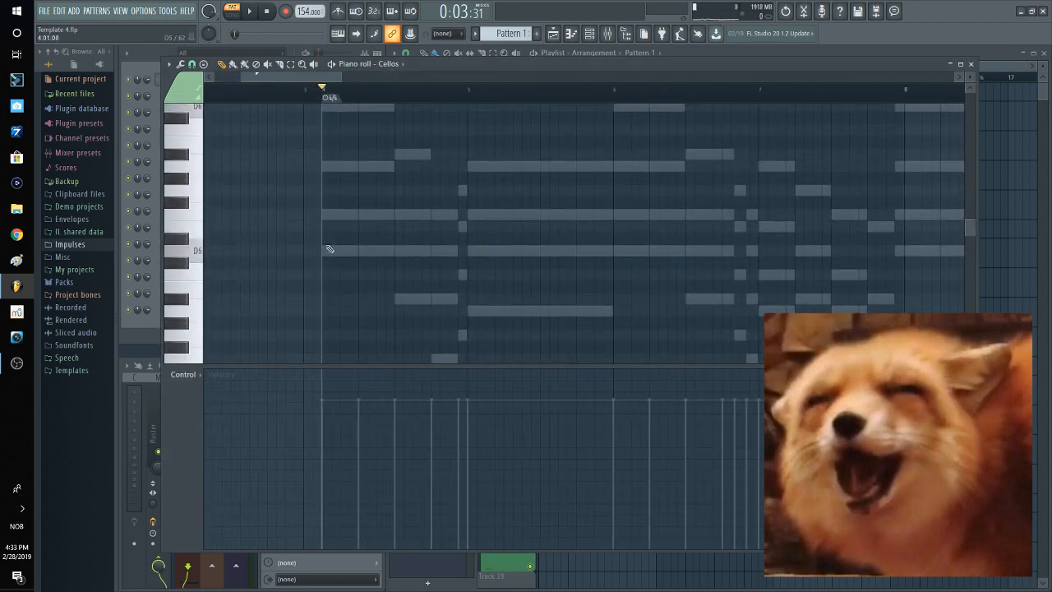
{"action": "left_click", "coordinate": [327, 214]}
{"action": "left_click", "coordinate": [328, 213]}
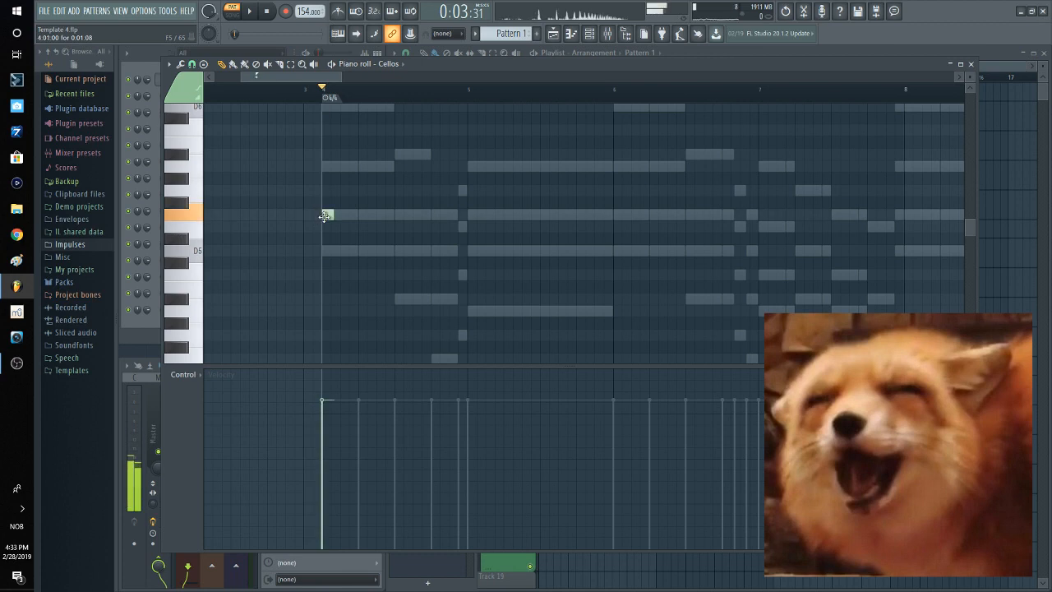
{"action": "left_click_drag", "start_coordinate": [332, 215], "coordinate": [359, 215]}
{"action": "left_click", "coordinate": [328, 167]}
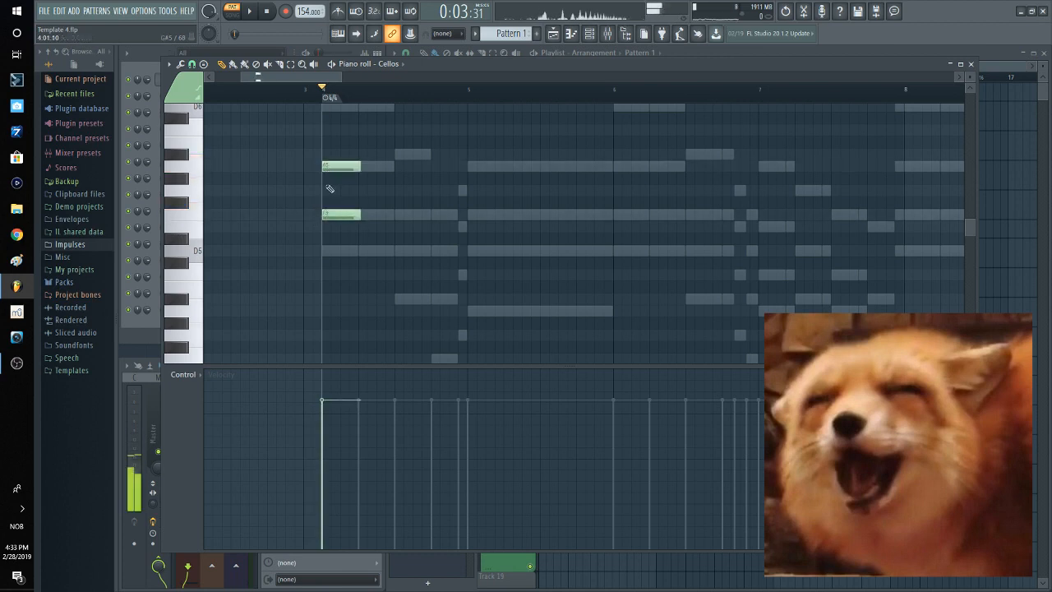
{"action": "left_click", "coordinate": [327, 247]}
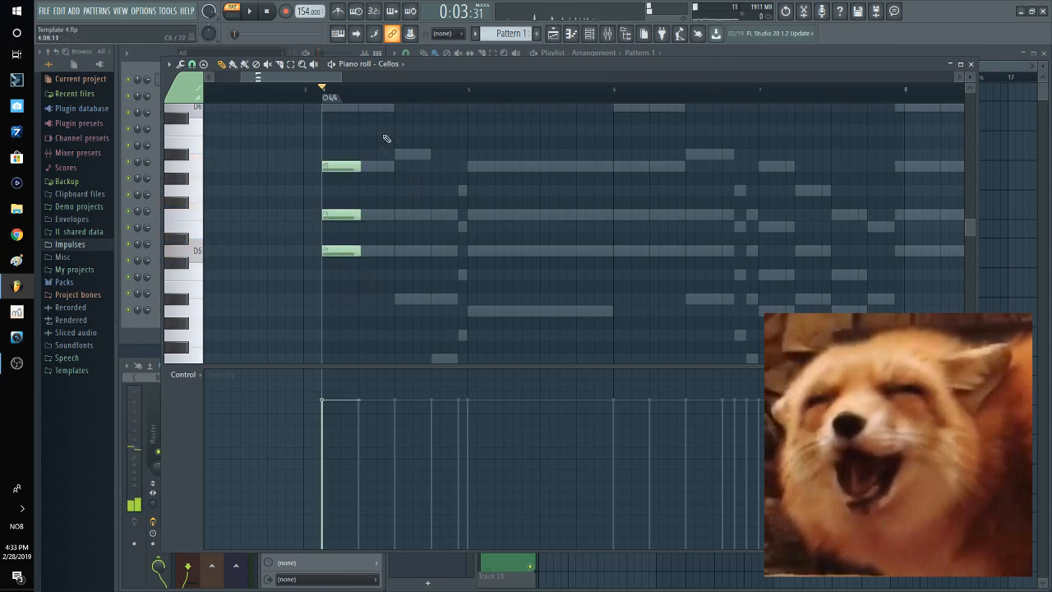
Transpose the three-note cello chord at the start of bar 4 down one octave and clear the selection.
{"action": "left_click_drag", "start_coordinate": [348, 151], "coordinate": [390, 317]}
{"action": "key", "text": "ctrl+Down"}
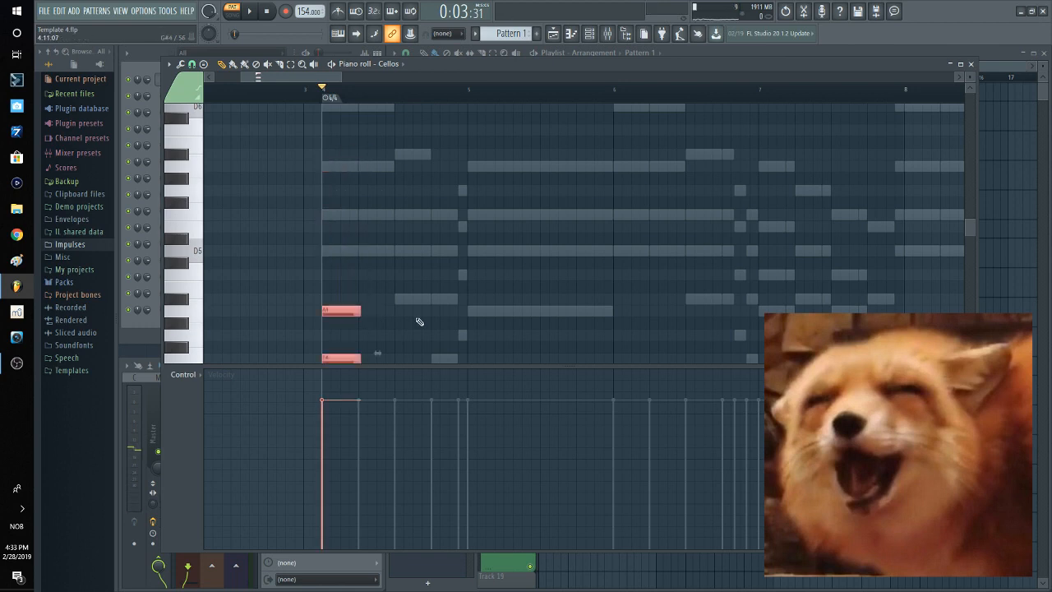
{"action": "scroll", "coordinate": [322, 79], "scroll_direction": "down", "scroll_amount": 1}
{"action": "scroll", "coordinate": [399, 206], "scroll_direction": "down", "scroll_amount": 4}
{"action": "left_click", "coordinate": [400, 204]}
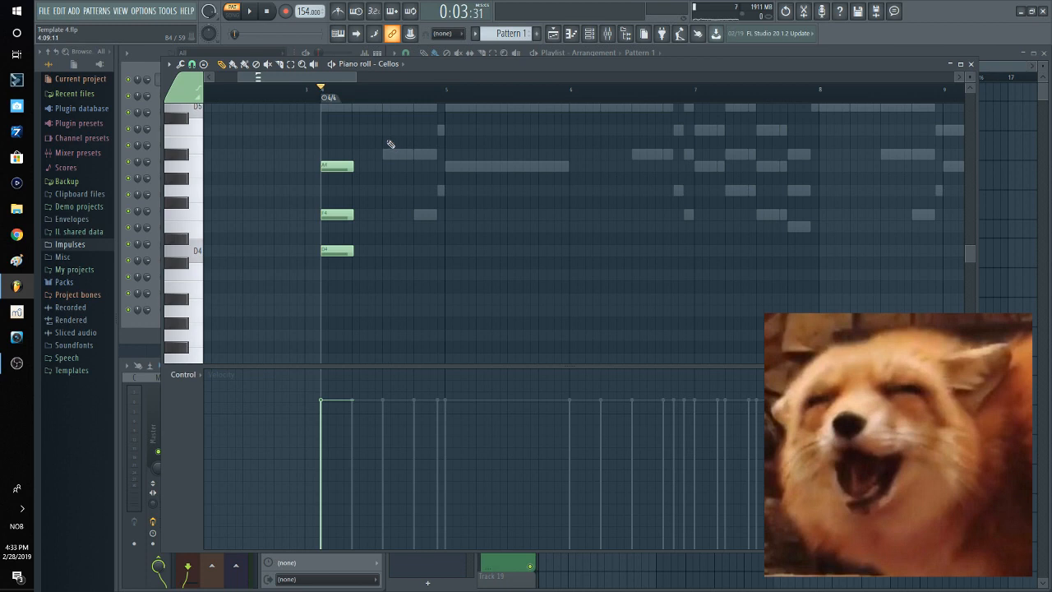
{"action": "left_click_drag", "start_coordinate": [394, 139], "coordinate": [310, 332]}
{"action": "left_click", "coordinate": [436, 297]}
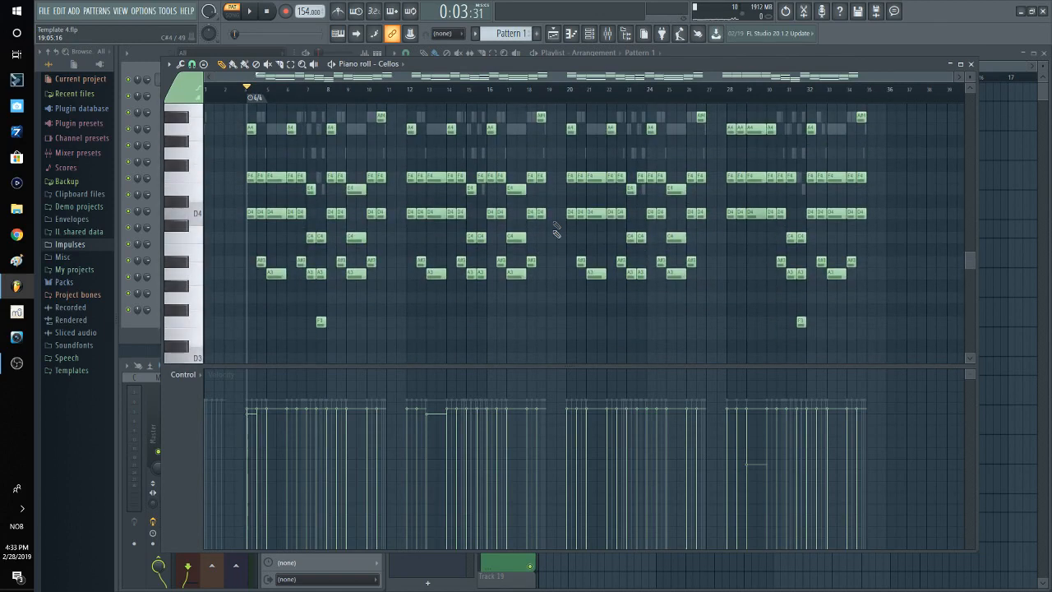
Play the pattern from bar 4 to hear the complete cello chord progression.
{"action": "scroll", "coordinate": [535, 308], "scroll_direction": "up", "scroll_amount": 3}
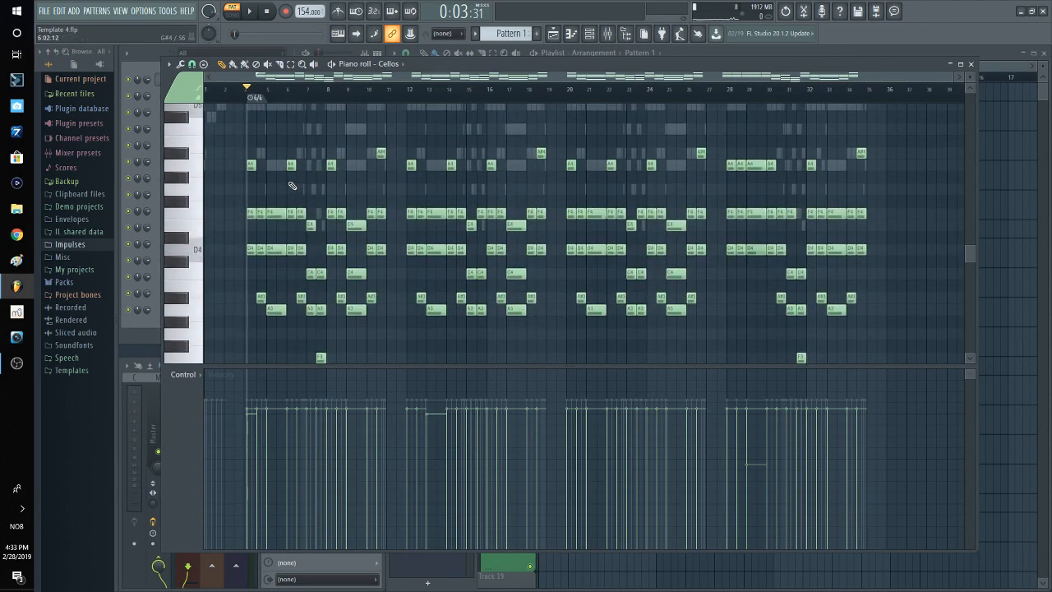
{"action": "key", "text": "space"}
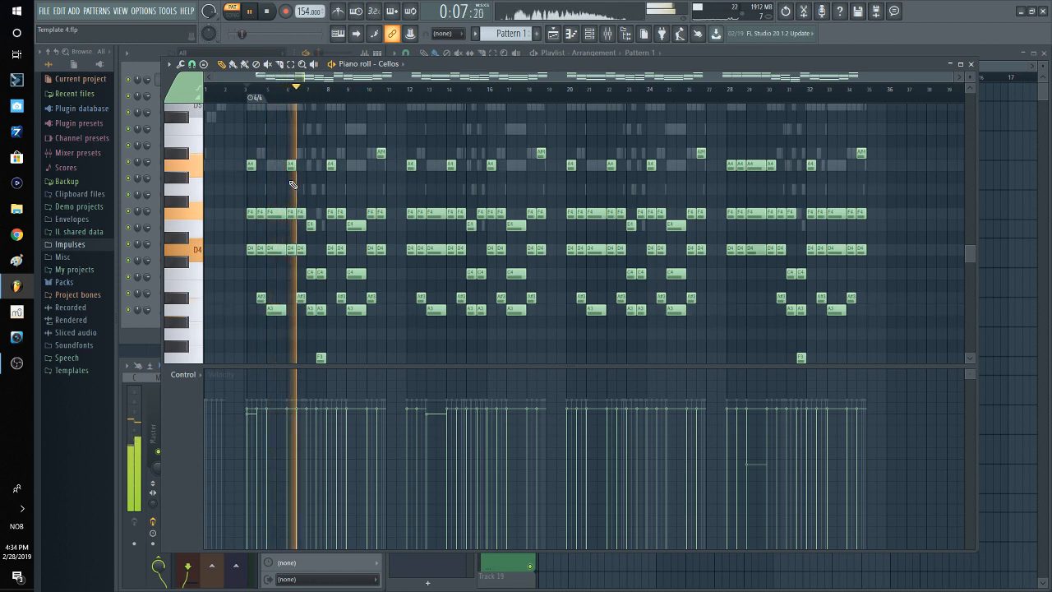
Stop playback and examine the voicing of the cello chords between bars 4 and 12 up close.
{"action": "key", "text": "space"}
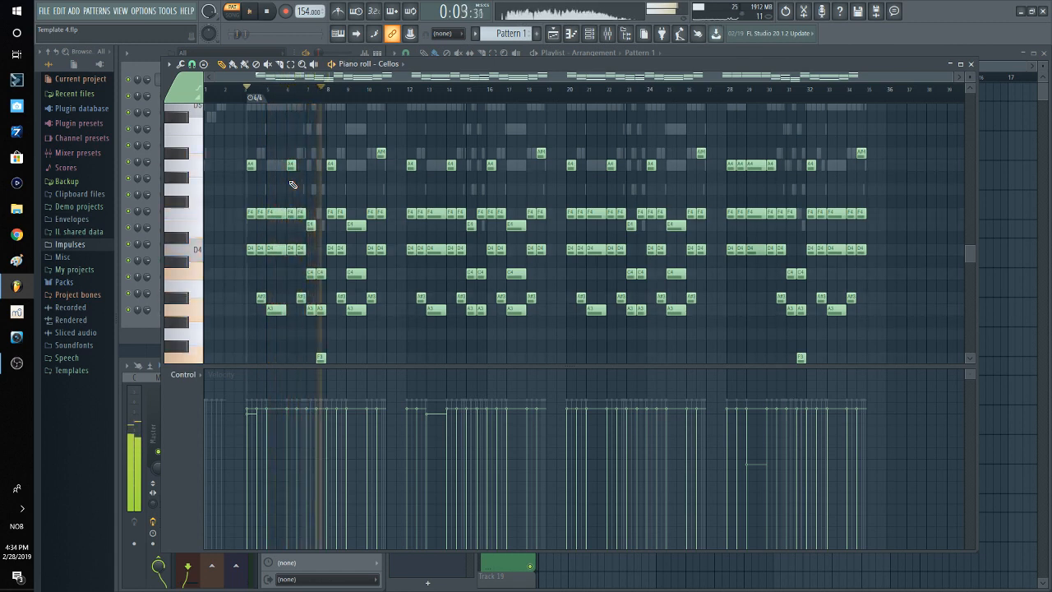
{"action": "scroll", "coordinate": [365, 191], "scroll_direction": "up", "scroll_amount": 4}
{"action": "scroll", "coordinate": [455, 198], "scroll_direction": "up", "scroll_amount": 4}
{"action": "left_click_drag", "start_coordinate": [430, 261], "coordinate": [390, 374]}
{"action": "left_click_drag", "start_coordinate": [418, 206], "coordinate": [403, 87]}
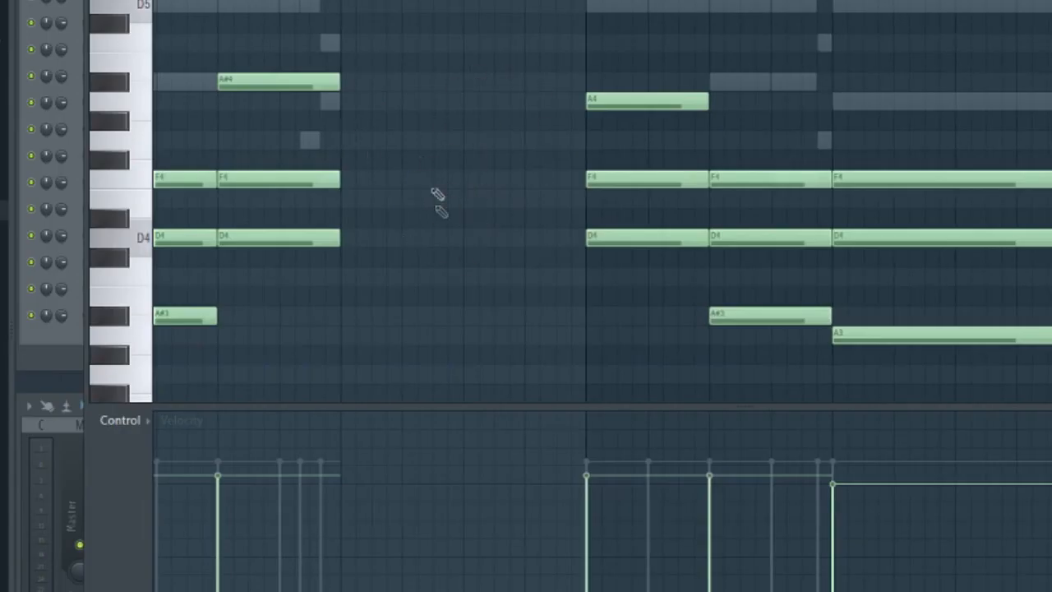
{"action": "left_click_drag", "start_coordinate": [392, 139], "coordinate": [285, 291]}
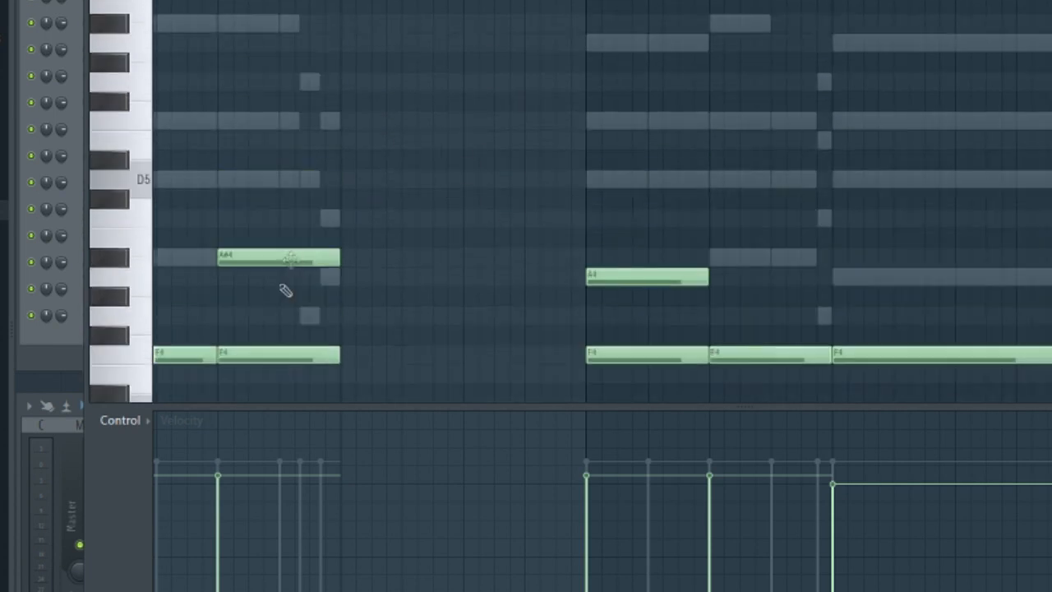
{"action": "scroll", "coordinate": [322, 263], "scroll_direction": "down", "scroll_amount": 3}
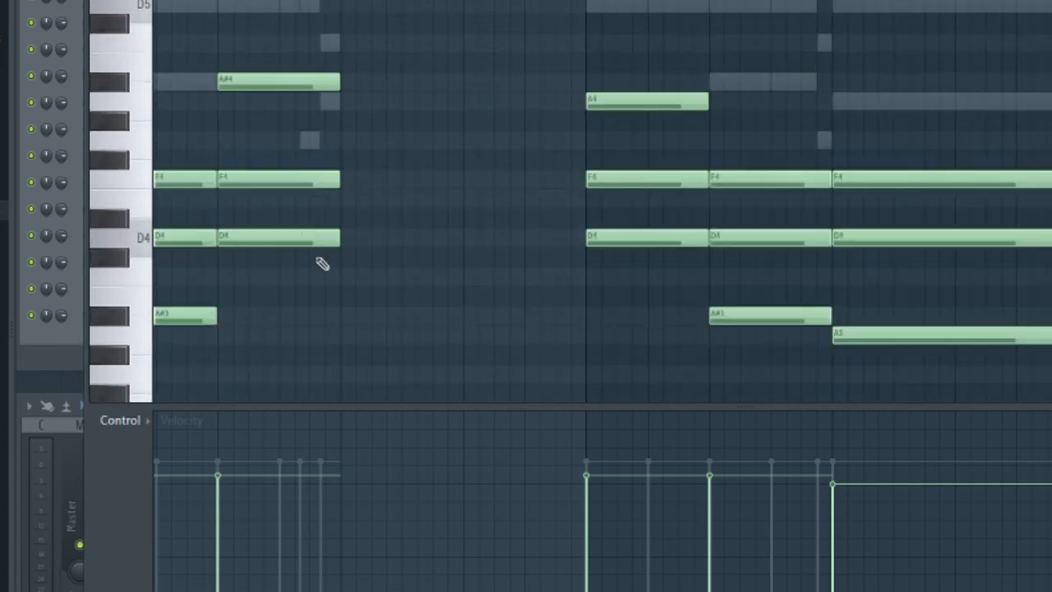
{"action": "scroll", "coordinate": [552, 183], "scroll_direction": "down", "scroll_amount": 3}
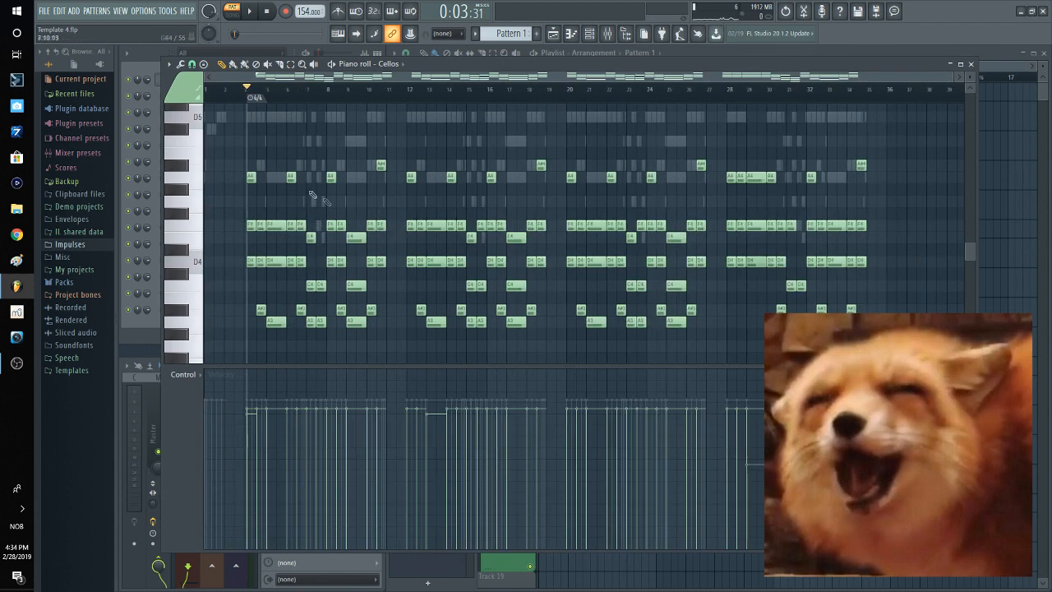
{"action": "scroll", "coordinate": [209, 187], "scroll_direction": "up", "scroll_amount": 3}
{"action": "left_click_drag", "start_coordinate": [262, 98], "coordinate": [360, 101]}
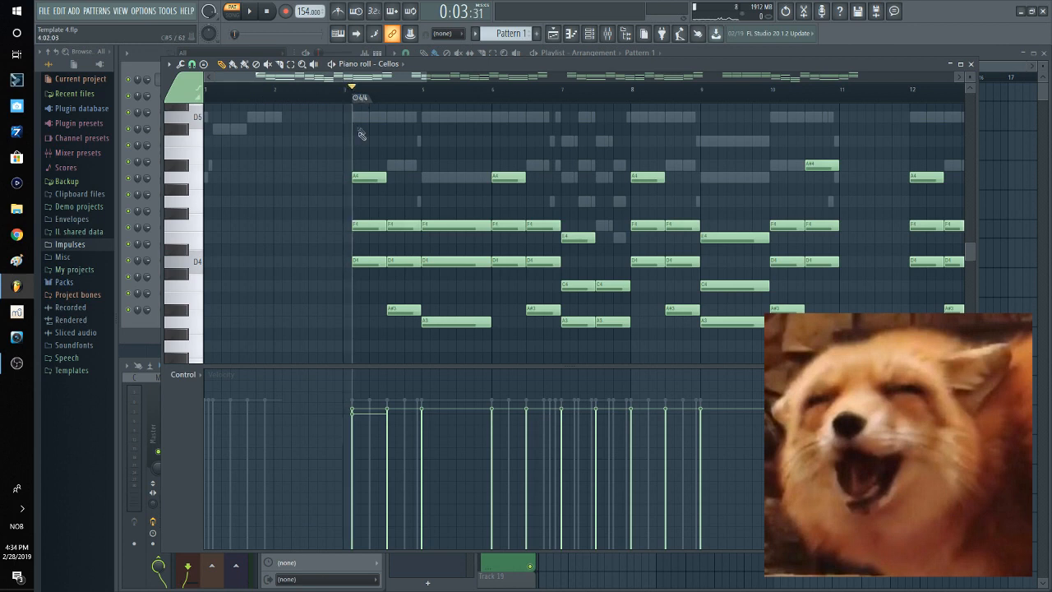
Open the Basses part in the piano roll against the ghost notes of the other string parts.
{"action": "left_click", "coordinate": [403, 63]}
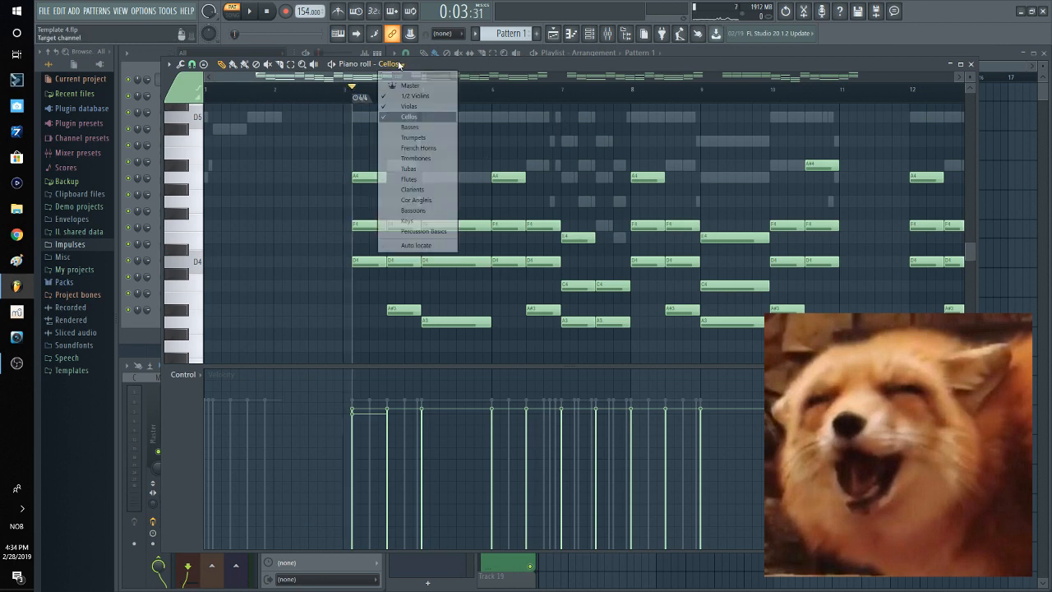
{"action": "left_click", "coordinate": [415, 128]}
{"action": "scroll", "coordinate": [433, 221], "scroll_direction": "up", "scroll_amount": 1}
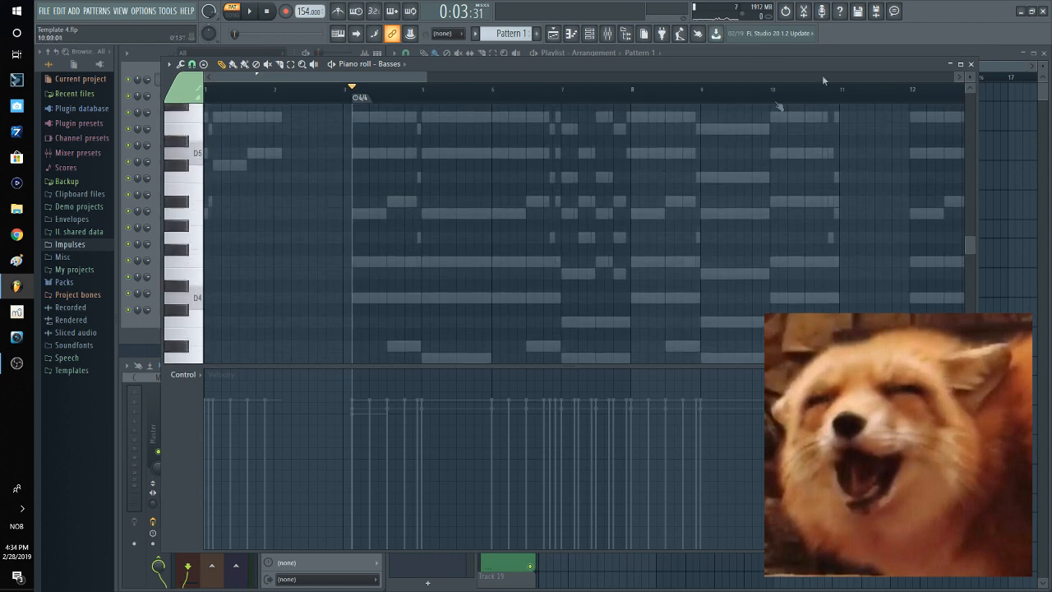
{"action": "left_click", "coordinate": [950, 65]}
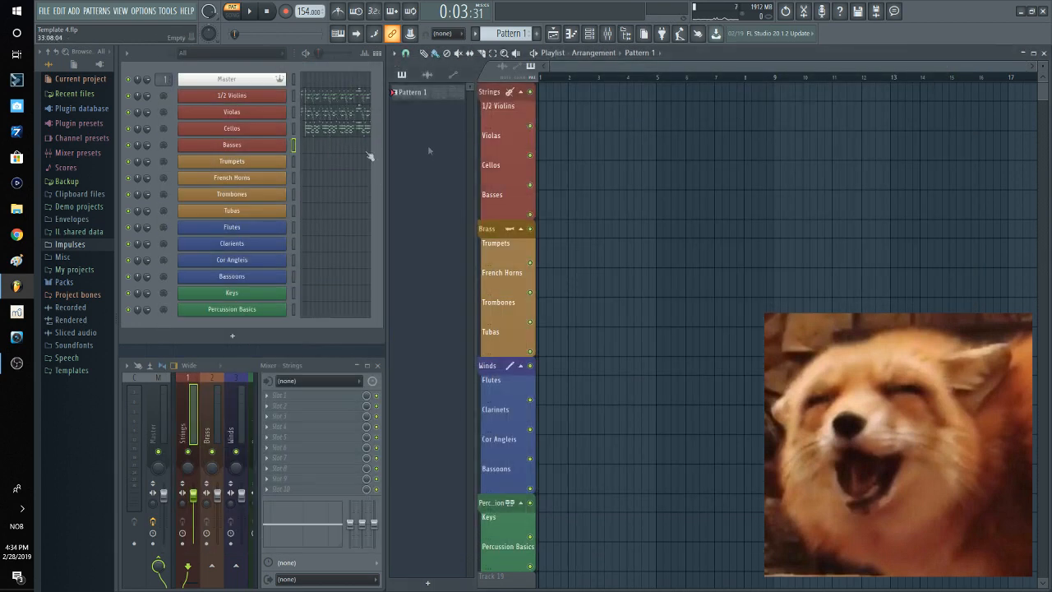
{"action": "left_click", "coordinate": [319, 150]}
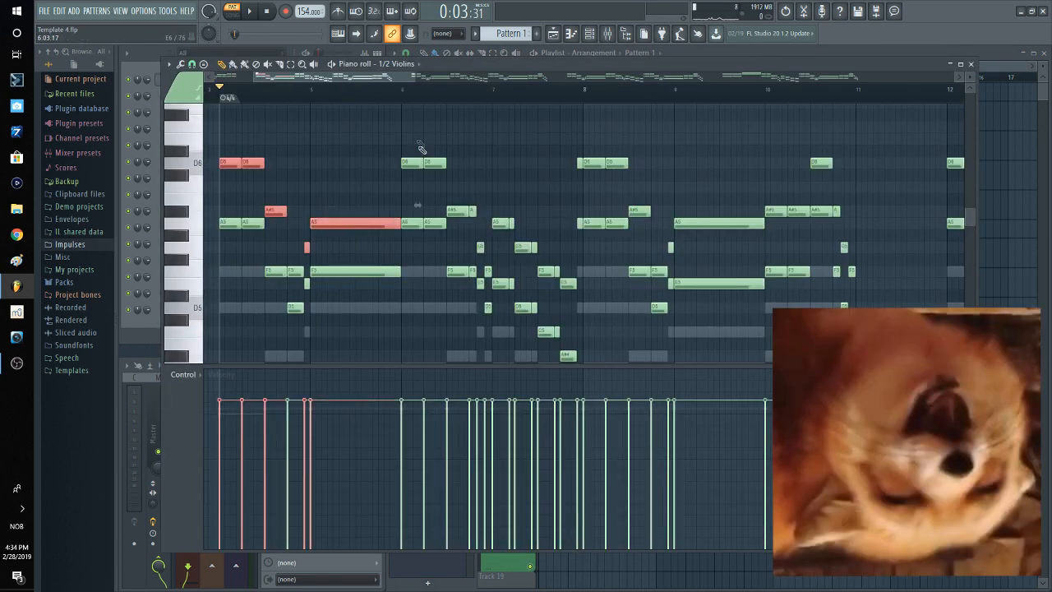
Mark the top melody notes of the 1/2 Violins part through bar 6, then clear the selection.
{"action": "left_click_drag", "start_coordinate": [419, 145], "coordinate": [426, 166]}
{"action": "left_click_drag", "start_coordinate": [466, 203], "coordinate": [468, 214]}
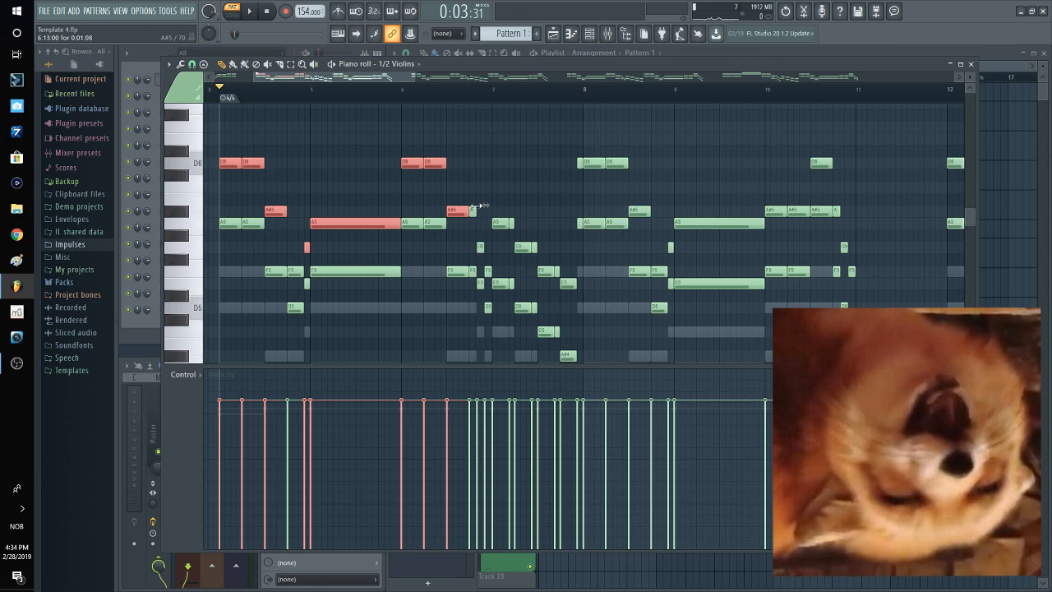
{"action": "left_click", "coordinate": [473, 210], "text": "ctrl+shift"}
{"action": "left_click", "coordinate": [482, 247], "text": "ctrl+shift"}
{"action": "left_click", "coordinate": [489, 272], "text": "ctrl+shift"}
{"action": "left_click", "coordinate": [491, 169], "text": "ctrl"}
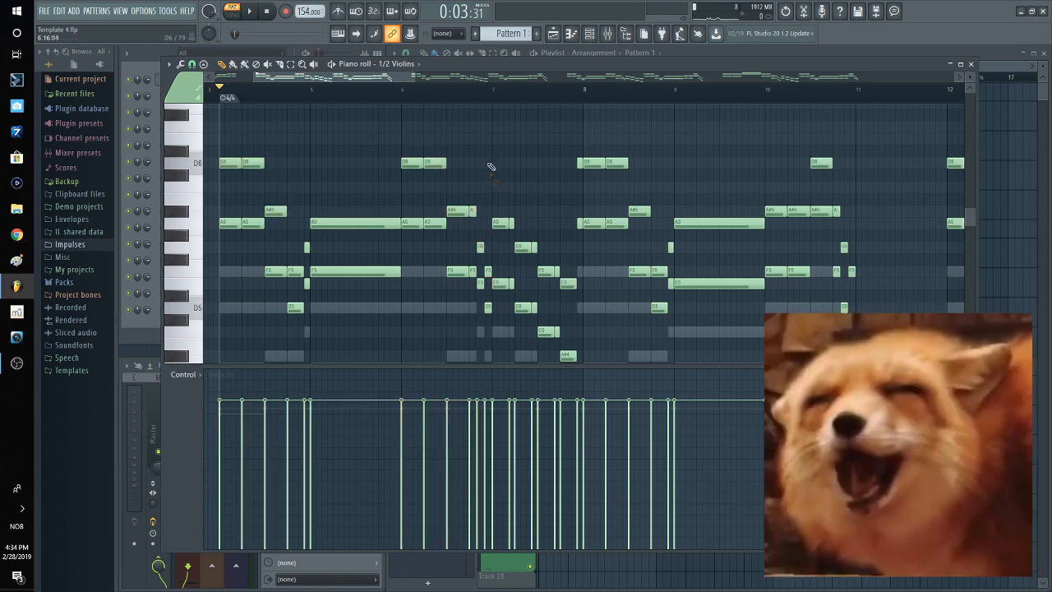
Switch the piano roll from the 1/2 Violins to the Basses part, in the octave around D3.
{"action": "left_click", "coordinate": [381, 64]}
{"action": "left_click", "coordinate": [403, 127]}
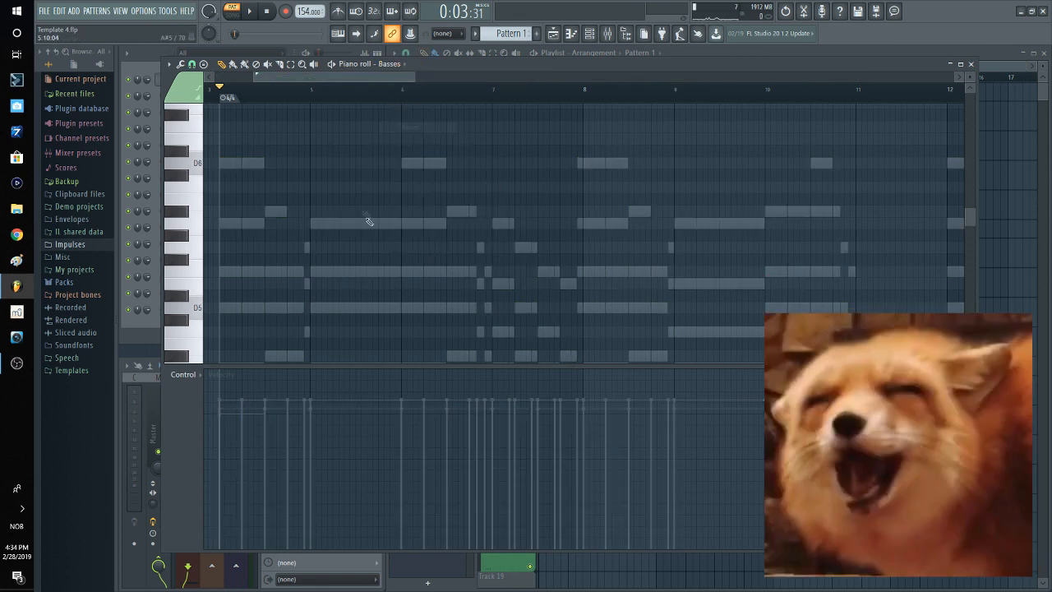
{"action": "scroll", "coordinate": [369, 222], "scroll_direction": "down", "scroll_amount": 10}
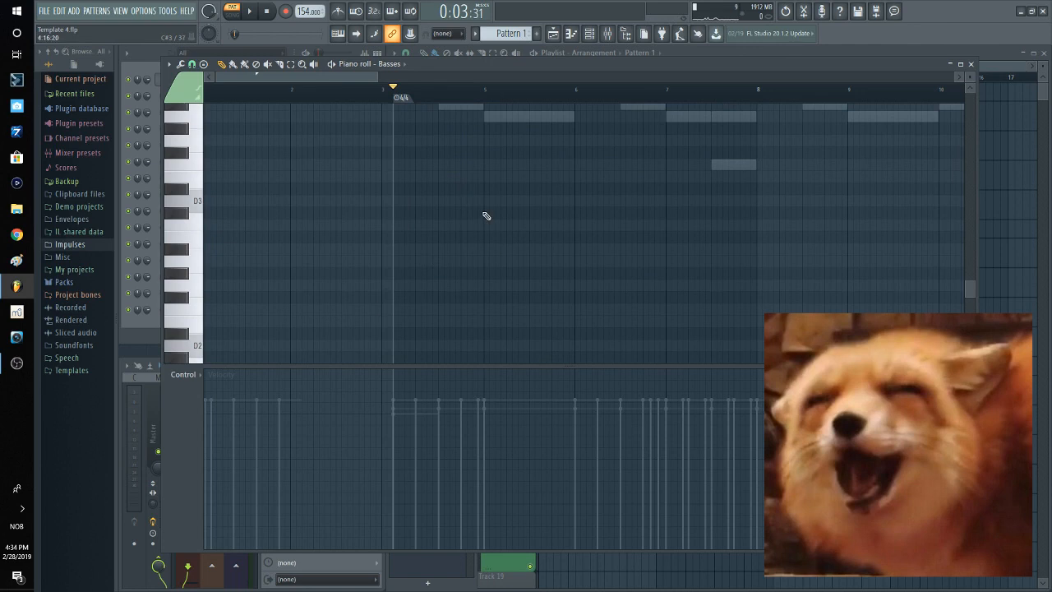
Close the Basses piano roll and open the SPAN analyser on the Master mixer track during playback.
{"action": "left_click", "coordinate": [971, 63]}
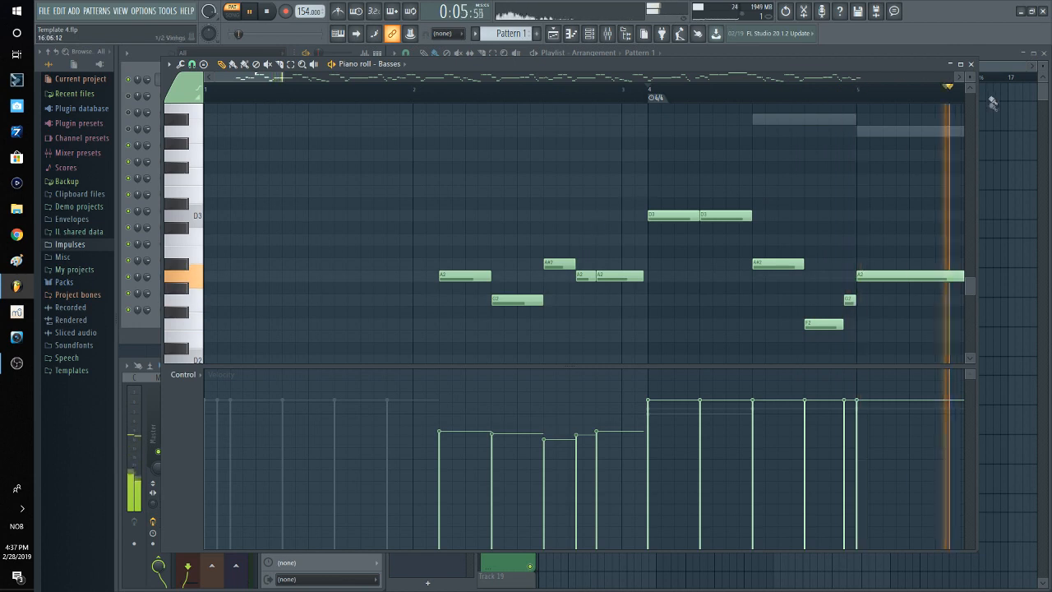
{"action": "left_click", "coordinate": [971, 63]}
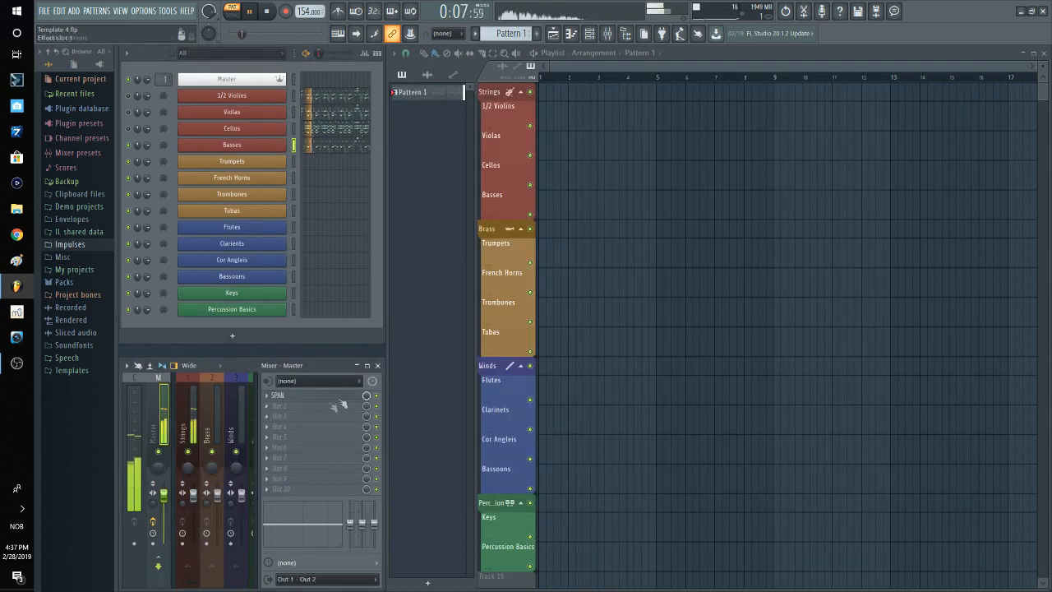
{"action": "left_click", "coordinate": [325, 396]}
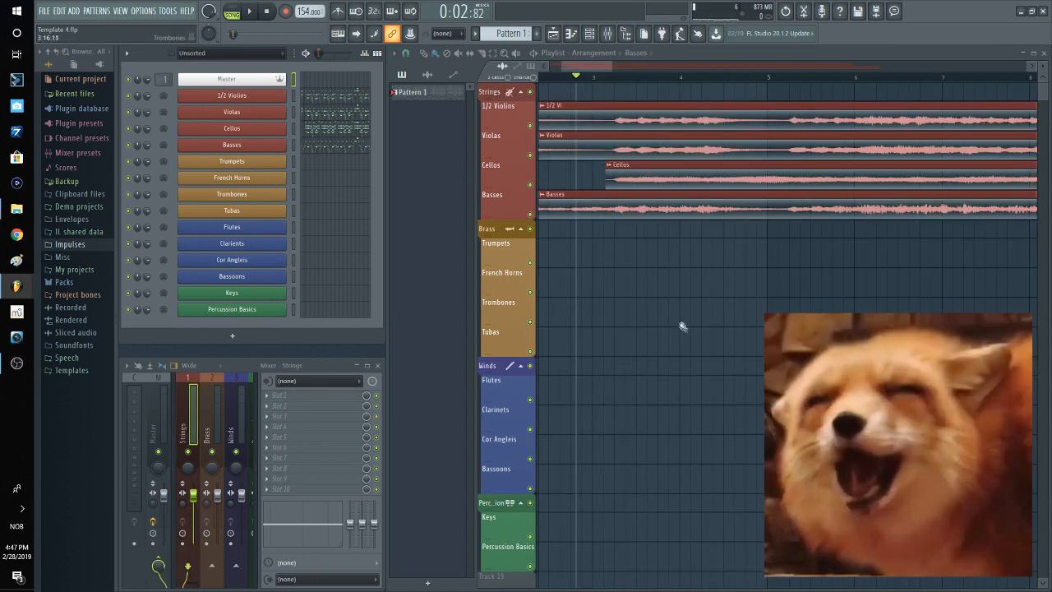
Return the playlist to bar 1 and play the violin, viola, cello and bass audio clips together.
{"action": "scroll", "coordinate": [670, 312], "scroll_direction": "down", "scroll_amount": 3}
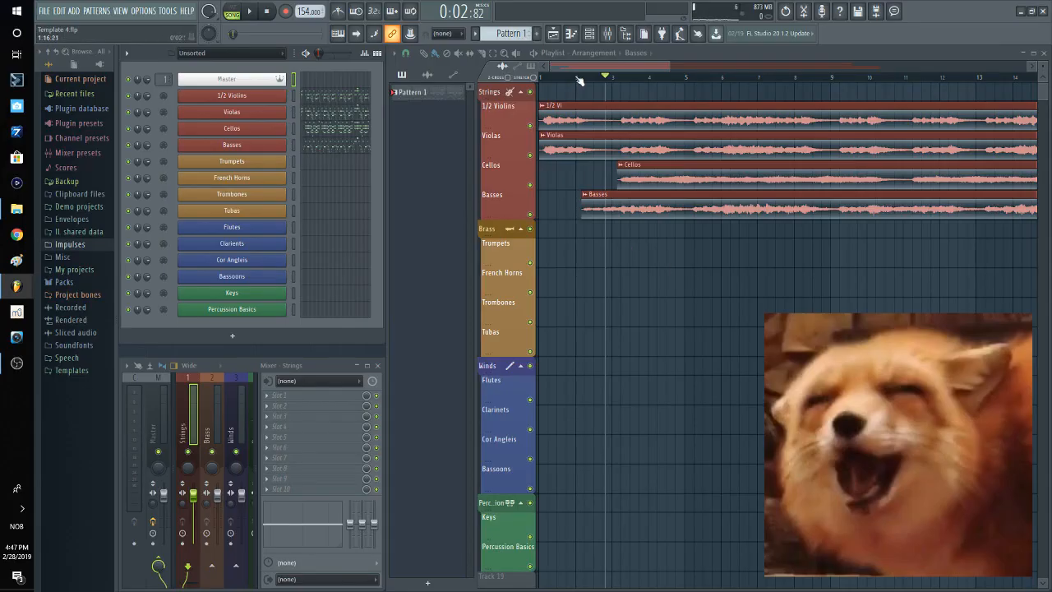
{"action": "left_click_drag", "start_coordinate": [578, 78], "coordinate": [545, 233]}
{"action": "key", "text": "space"}
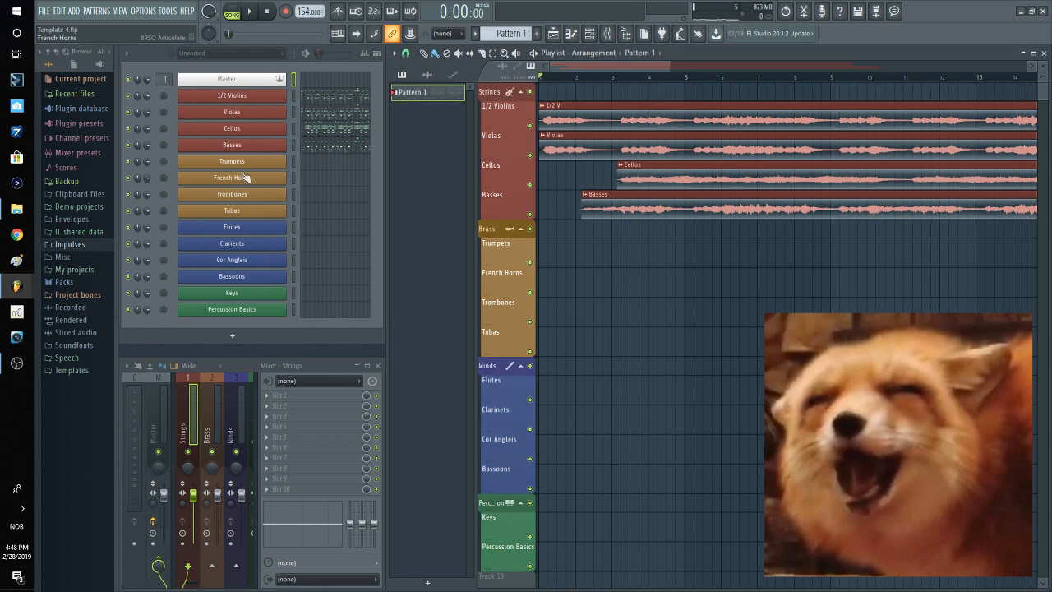
Open the French Horns part in the piano roll and examine the string ghost notes around bars 7 to 18.
{"action": "left_click", "coordinate": [332, 178]}
{"action": "scroll", "coordinate": [338, 210], "scroll_direction": "down", "scroll_amount": 3}
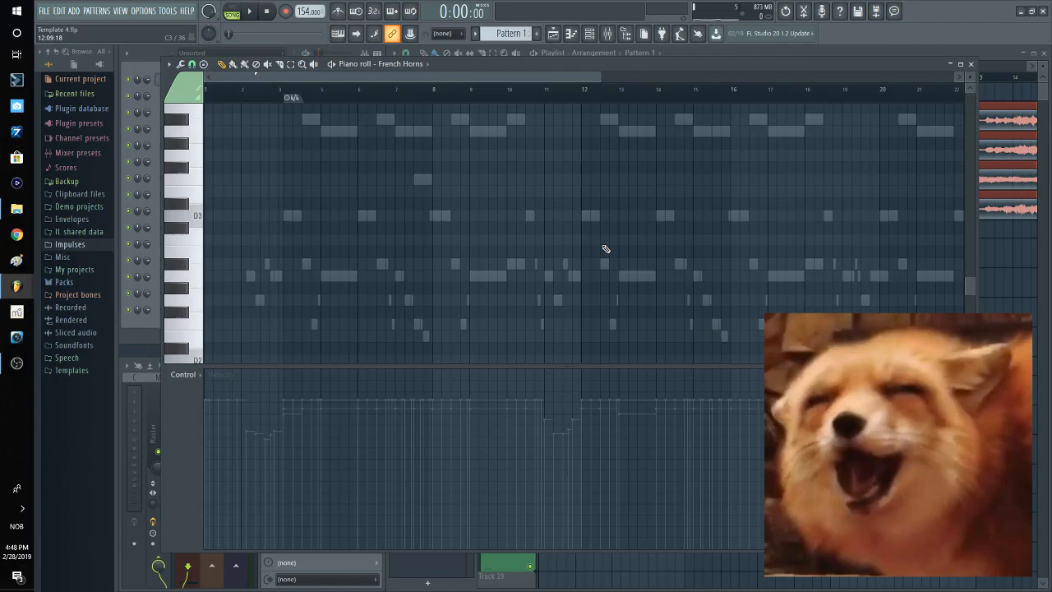
{"action": "scroll", "coordinate": [606, 249], "scroll_direction": "up", "scroll_amount": 5}
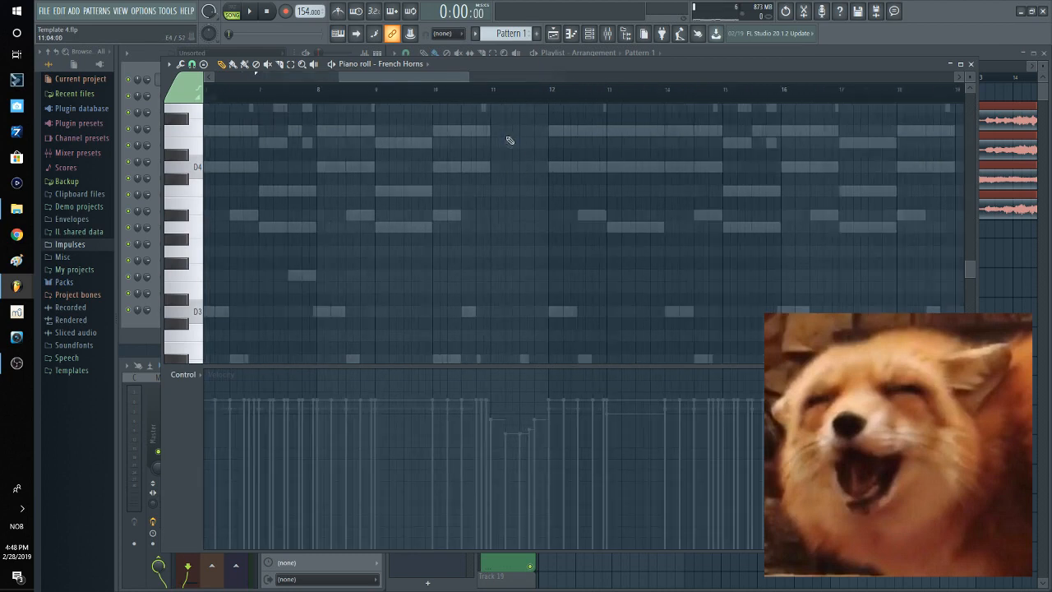
{"action": "left_click_drag", "start_coordinate": [534, 236], "coordinate": [467, 318]}
{"action": "left_click_drag", "start_coordinate": [448, 207], "coordinate": [419, 103]}
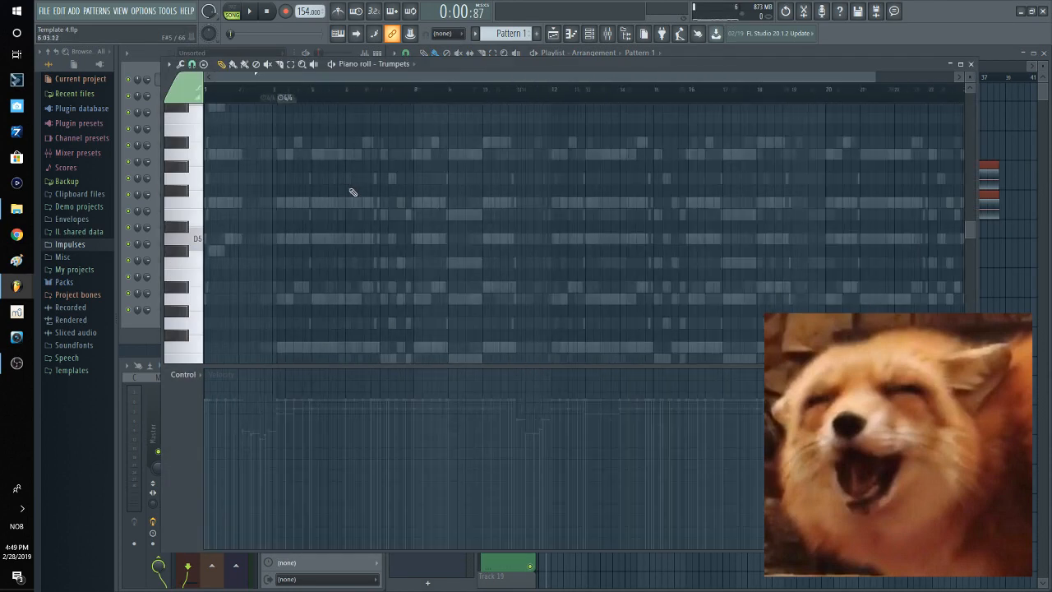
Play the arrangement in song mode around bar 5 with the Trumpets piano roll open, then stop.
{"action": "left_click", "coordinate": [233, 12]}
{"action": "left_click", "coordinate": [233, 13]}
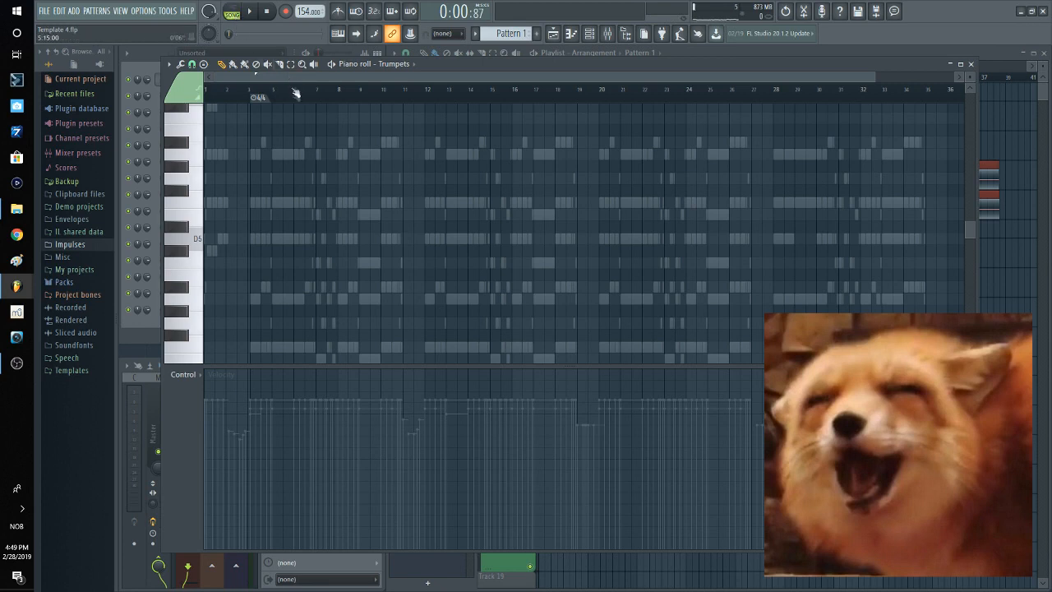
{"action": "scroll", "coordinate": [296, 98], "scroll_direction": "up", "scroll_amount": 3}
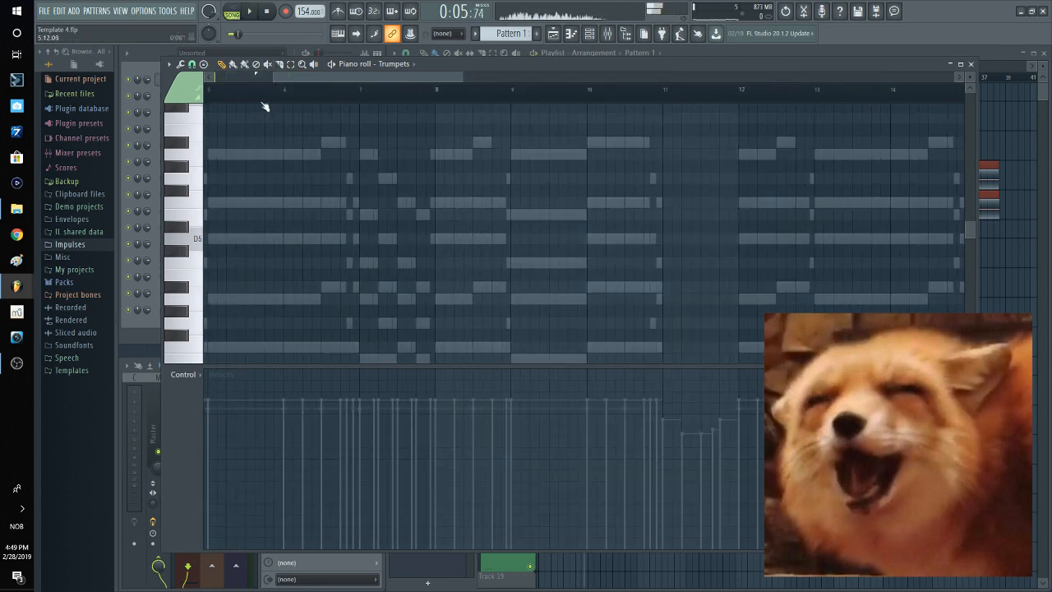
{"action": "key", "text": "space"}
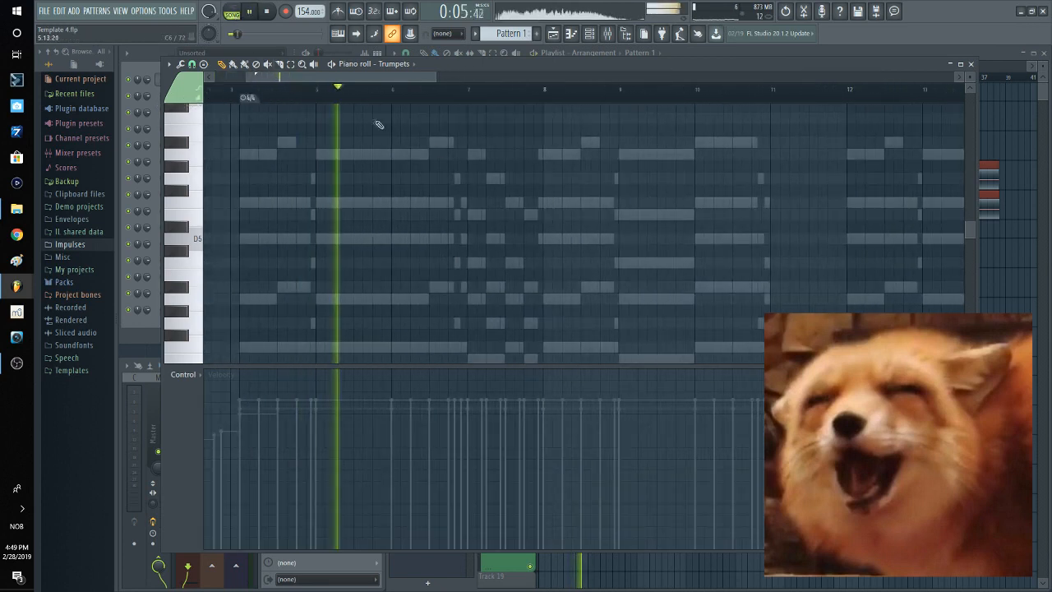
{"action": "key", "text": "space"}
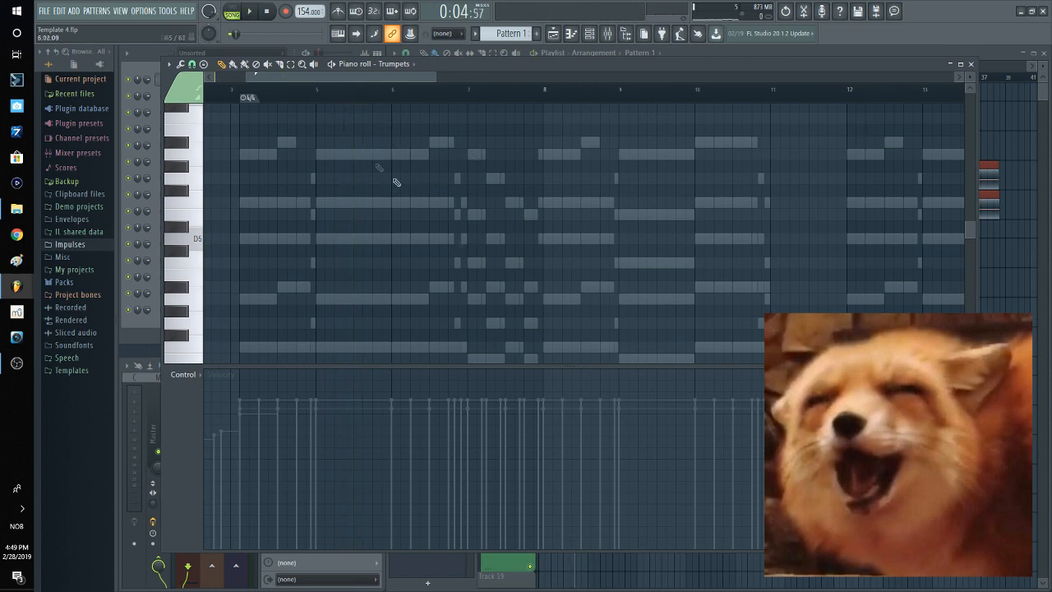
Examine the repeated French Horns notes in both octaves across the whole pattern.
{"action": "scroll", "coordinate": [534, 188], "scroll_direction": "down", "scroll_amount": 4}
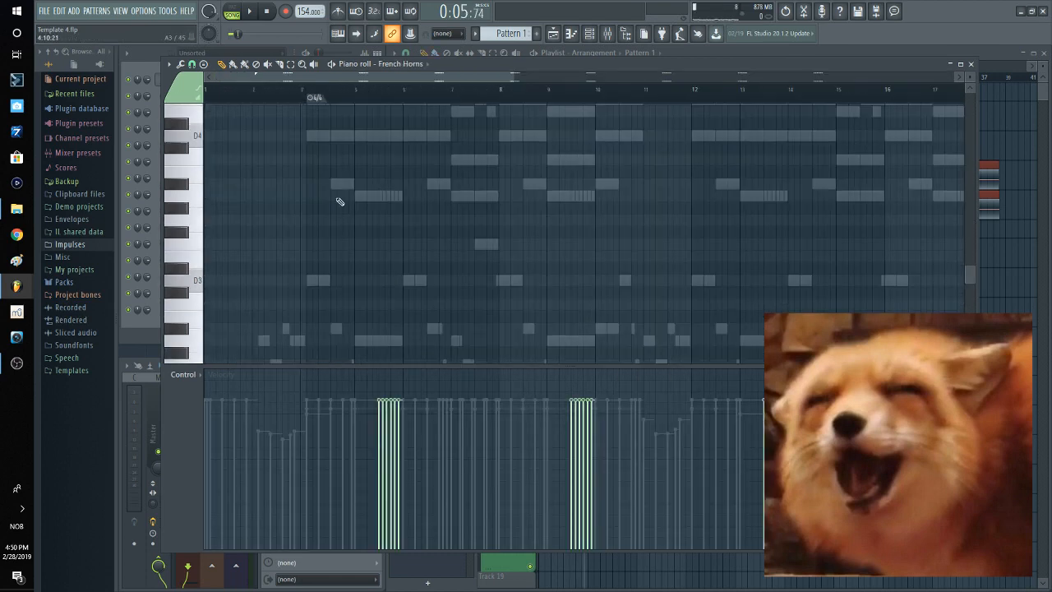
{"action": "scroll", "coordinate": [333, 192], "scroll_direction": "down", "scroll_amount": 3}
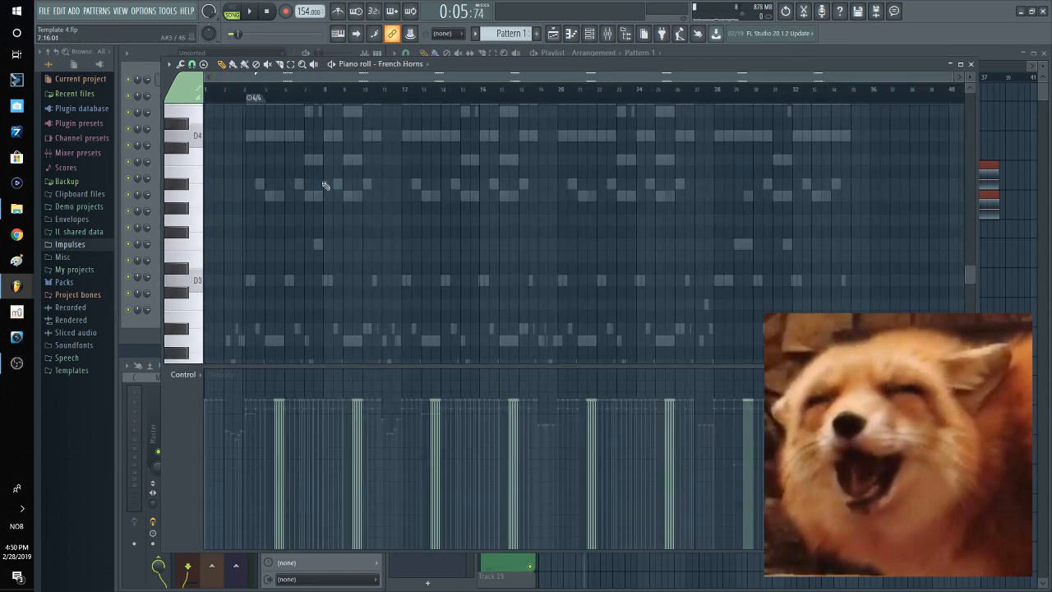
{"action": "scroll", "coordinate": [324, 186], "scroll_direction": "down", "scroll_amount": 4}
{"action": "scroll", "coordinate": [323, 186], "scroll_direction": "up", "scroll_amount": 5}
{"action": "scroll", "coordinate": [333, 164], "scroll_direction": "up", "scroll_amount": 3}
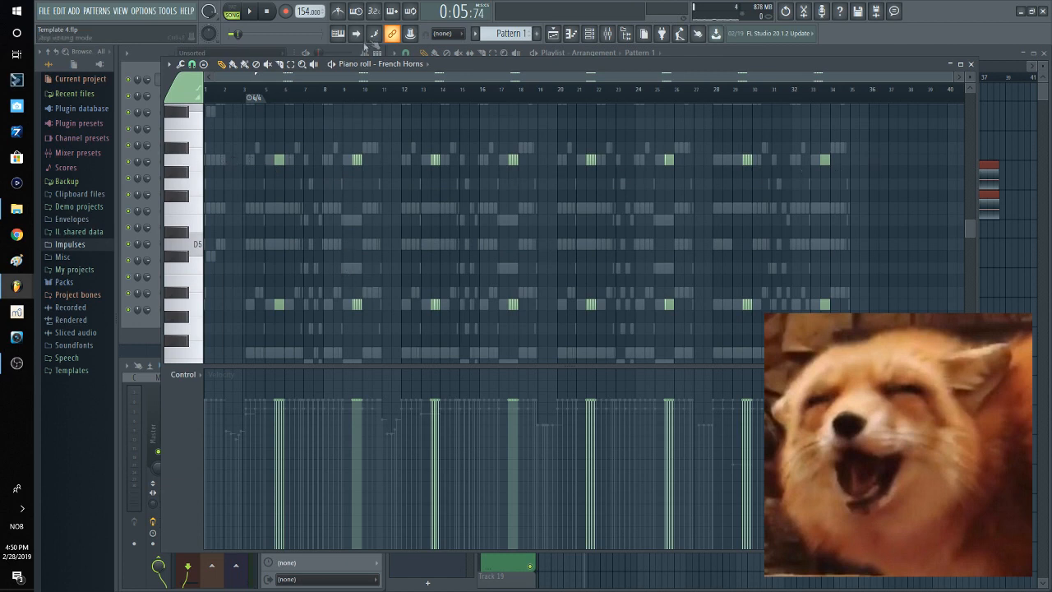
Switch the piano roll to the Trombones part, review its repeated A3 notes, and close the piano roll.
{"action": "left_click", "coordinate": [391, 63]}
{"action": "left_click", "coordinate": [422, 296]}
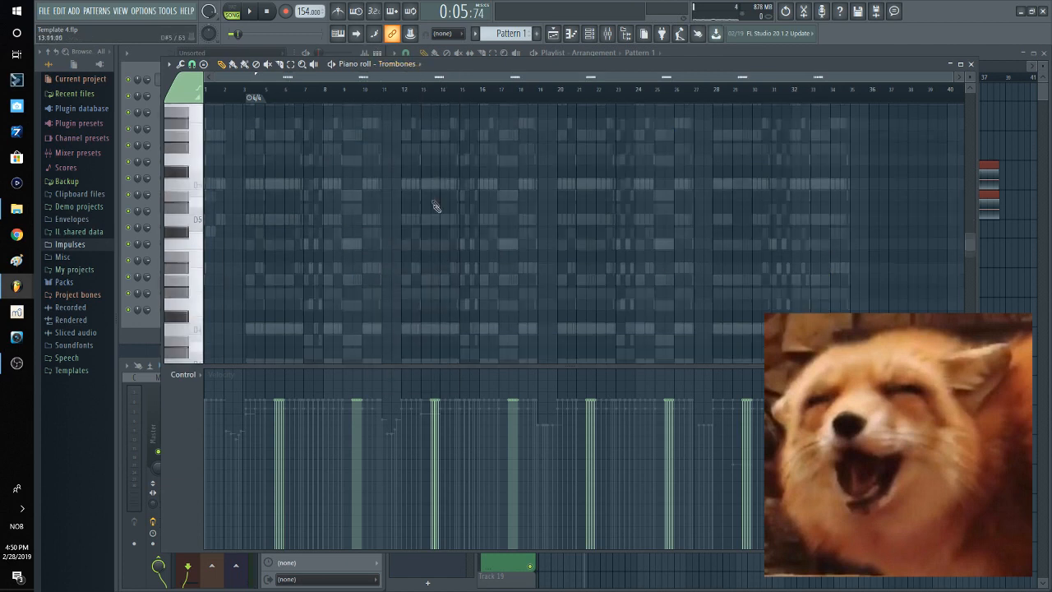
{"action": "scroll", "coordinate": [303, 268], "scroll_direction": "down", "scroll_amount": 4}
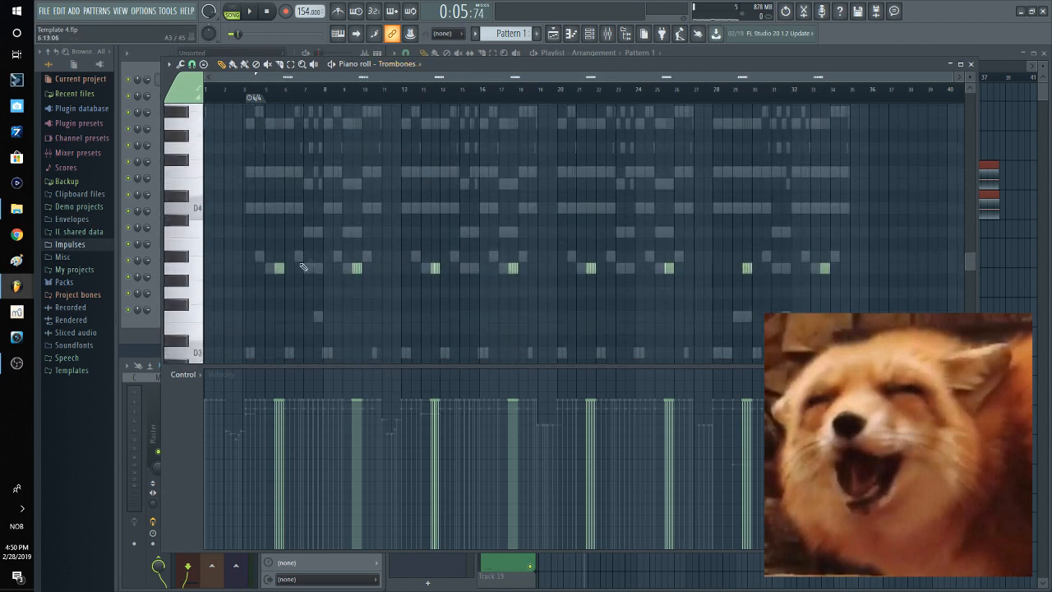
{"action": "left_click", "coordinate": [972, 65]}
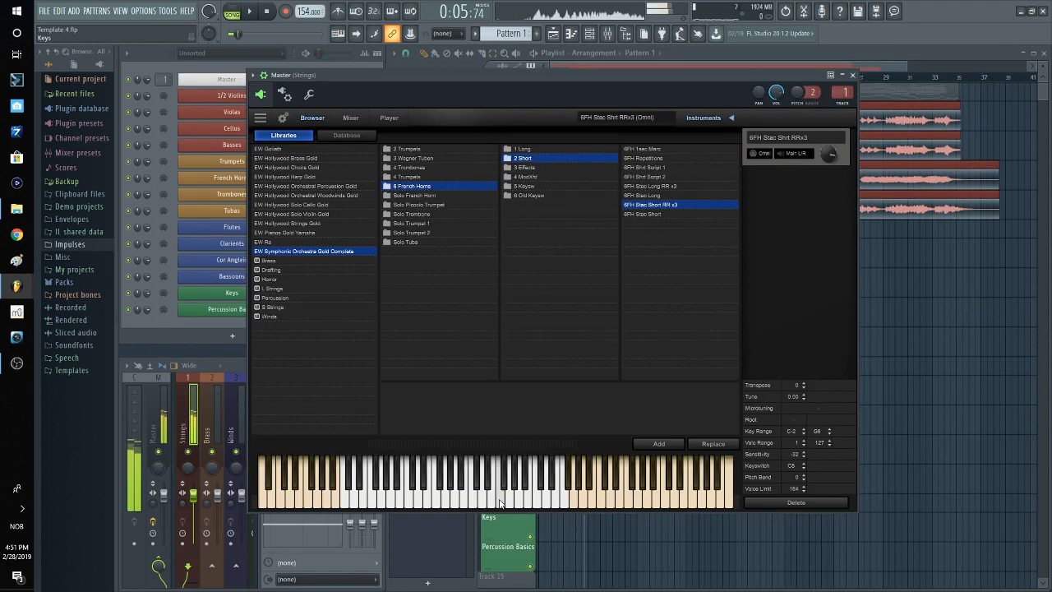
Audition the 6FH Stac Short RRx3 French horn instrument, then move the Master plugin window aside and close it.
{"action": "left_click", "coordinate": [500, 503]}
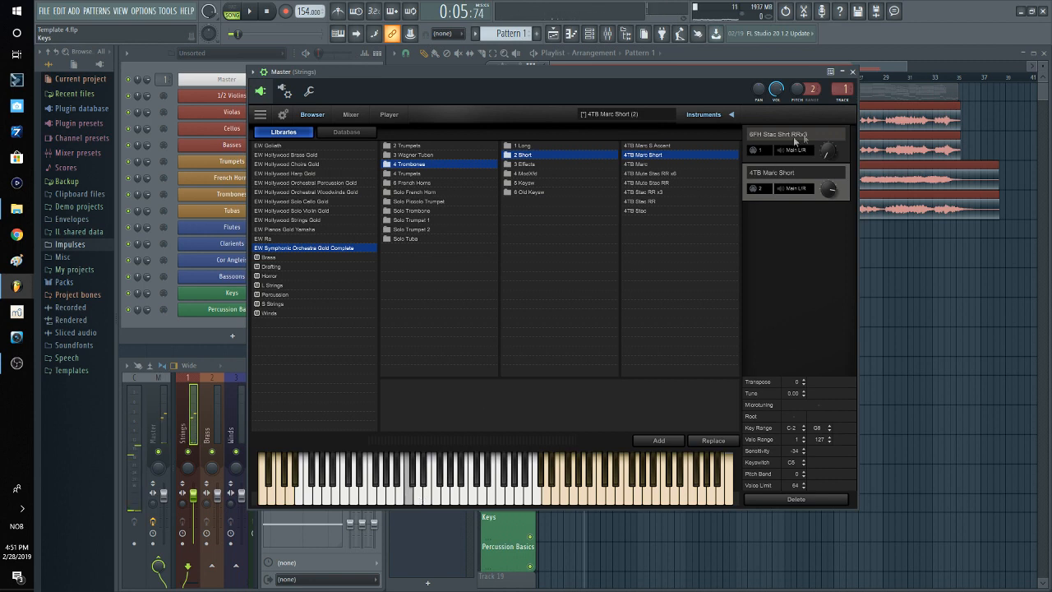
{"action": "mouse_move", "coordinate": [833, 161]}
{"action": "left_click_drag", "start_coordinate": [755, 69], "coordinate": [860, 64]}
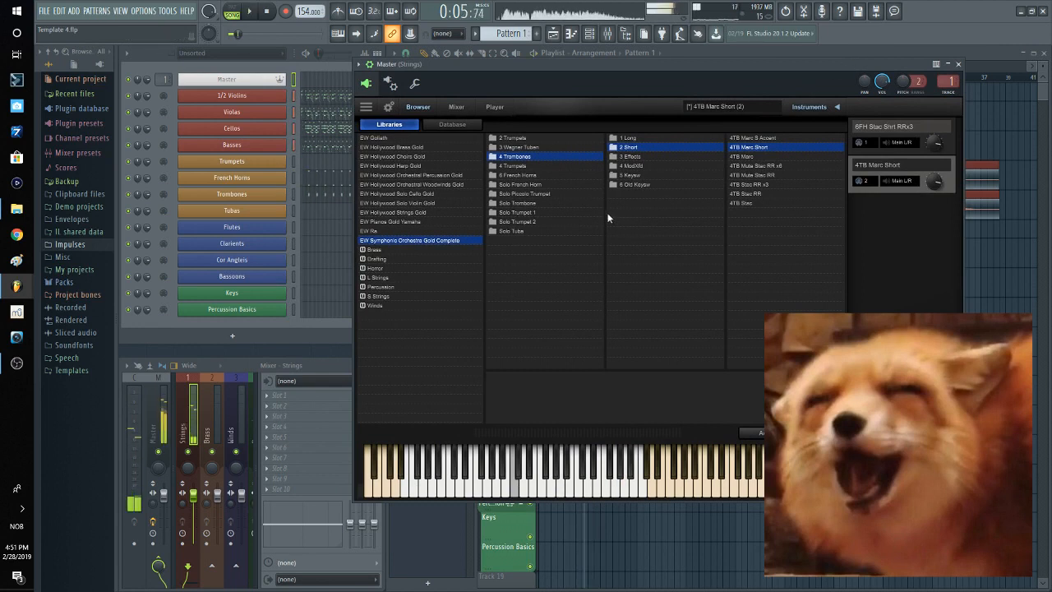
{"action": "left_click", "coordinate": [959, 64]}
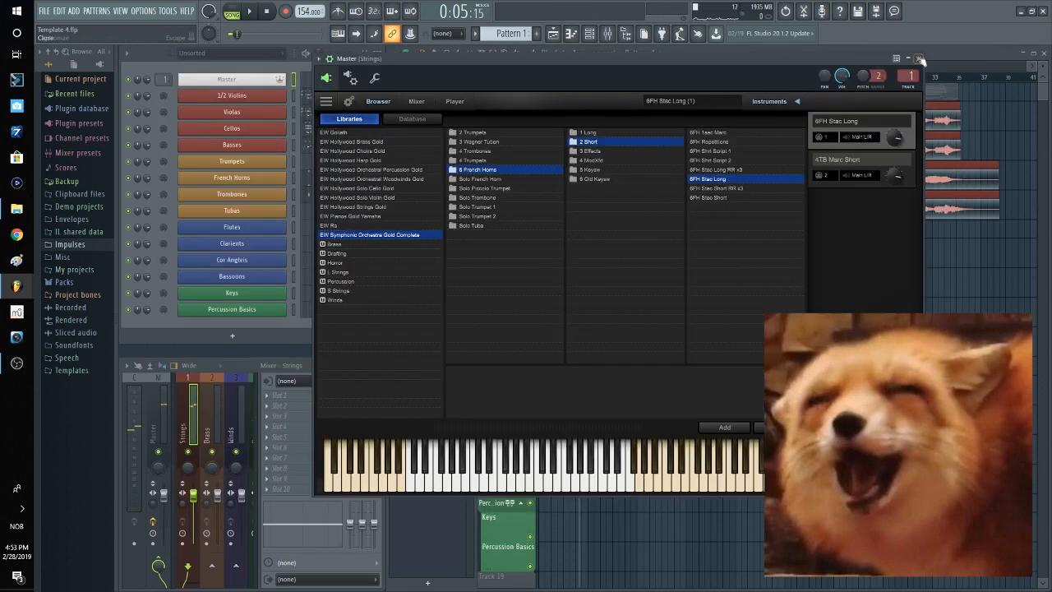
Close the Master plugin window, stop playback, and check the French Horns part in the piano roll before closing it.
{"action": "left_click", "coordinate": [920, 59]}
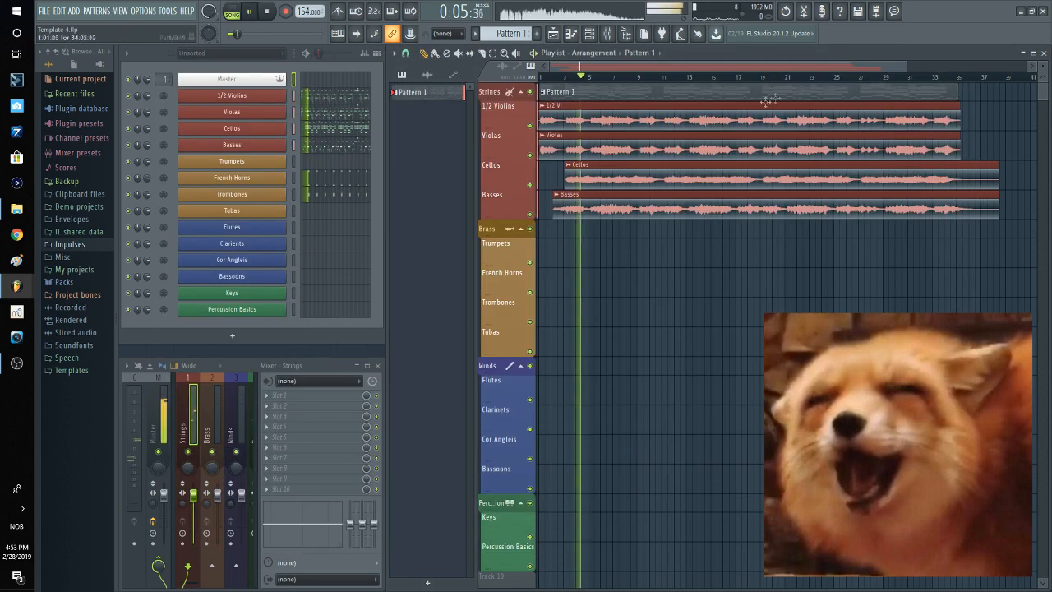
{"action": "key", "text": "space"}
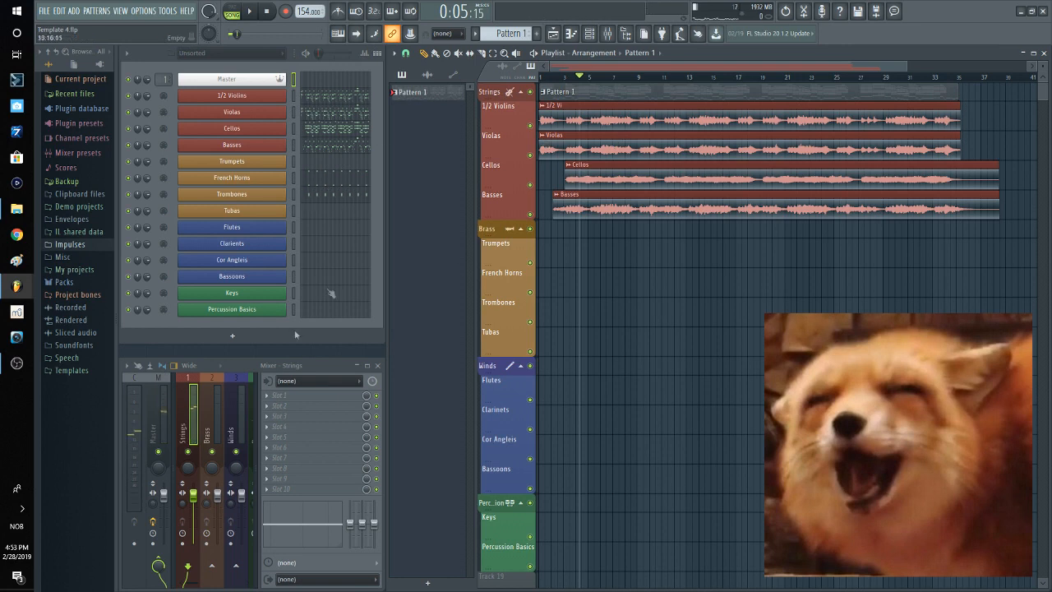
{"action": "left_click", "coordinate": [325, 181]}
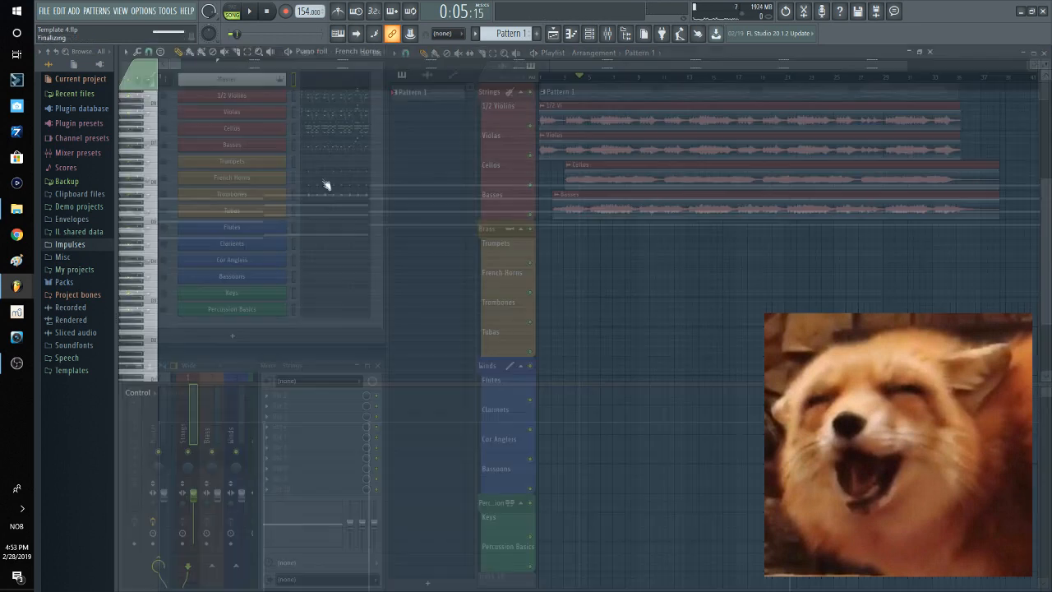
{"action": "left_click", "coordinate": [1044, 52]}
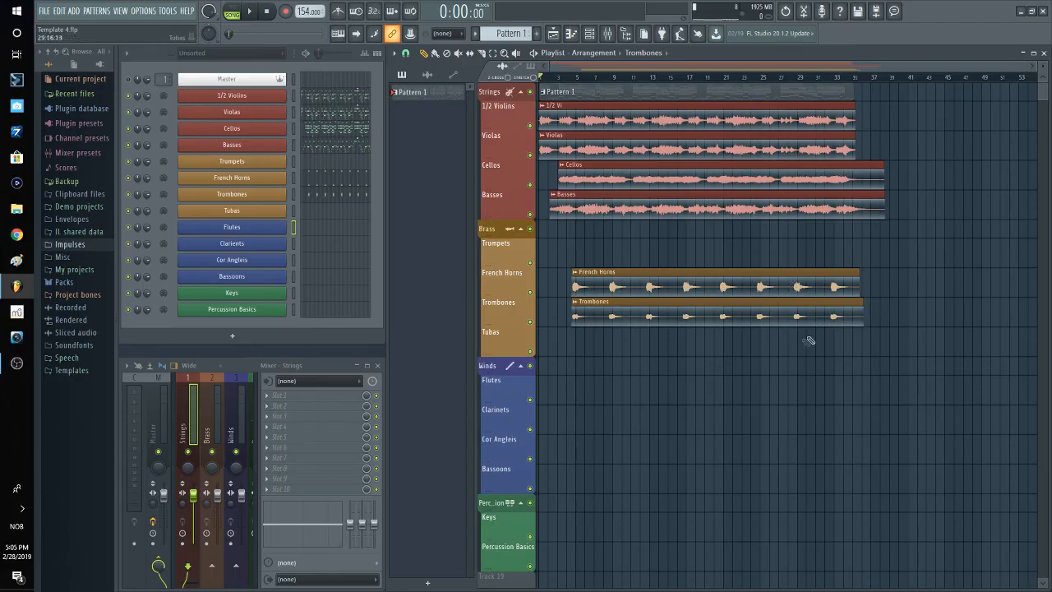
Open the Flutes piano roll, look over the other instruments' ghost notes, and close it.
{"action": "scroll", "coordinate": [589, 288], "scroll_direction": "down", "scroll_amount": 2}
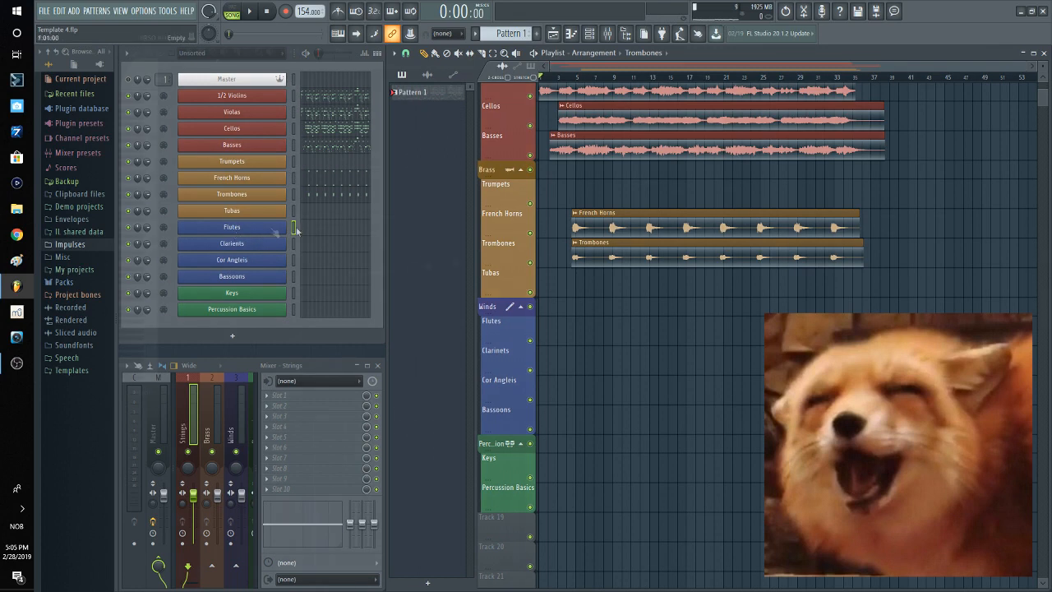
{"action": "left_click", "coordinate": [235, 233]}
{"action": "scroll", "coordinate": [415, 245], "scroll_direction": "down", "scroll_amount": 2}
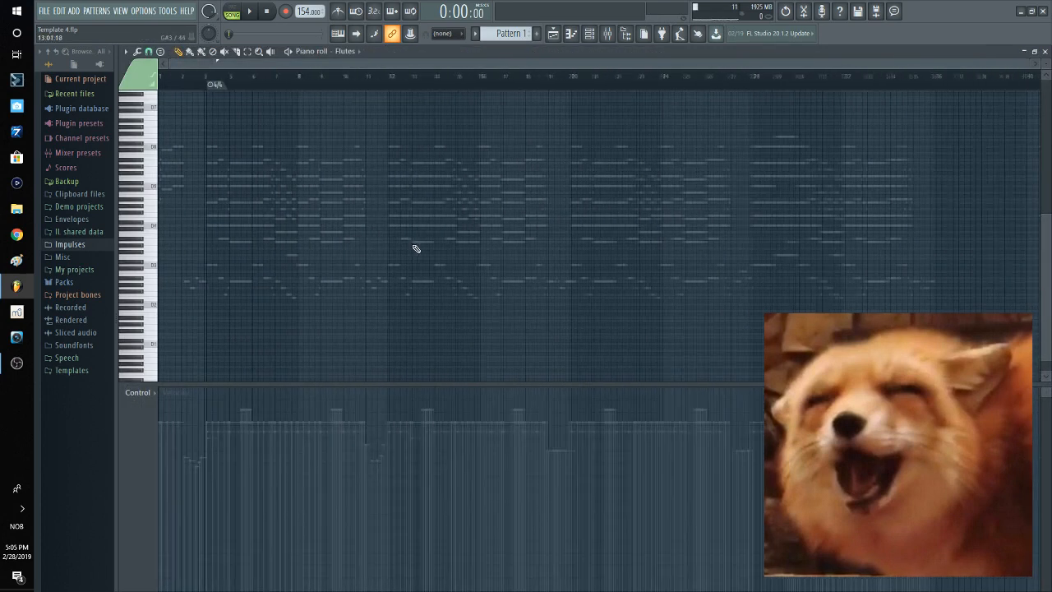
{"action": "left_click", "coordinate": [1046, 52]}
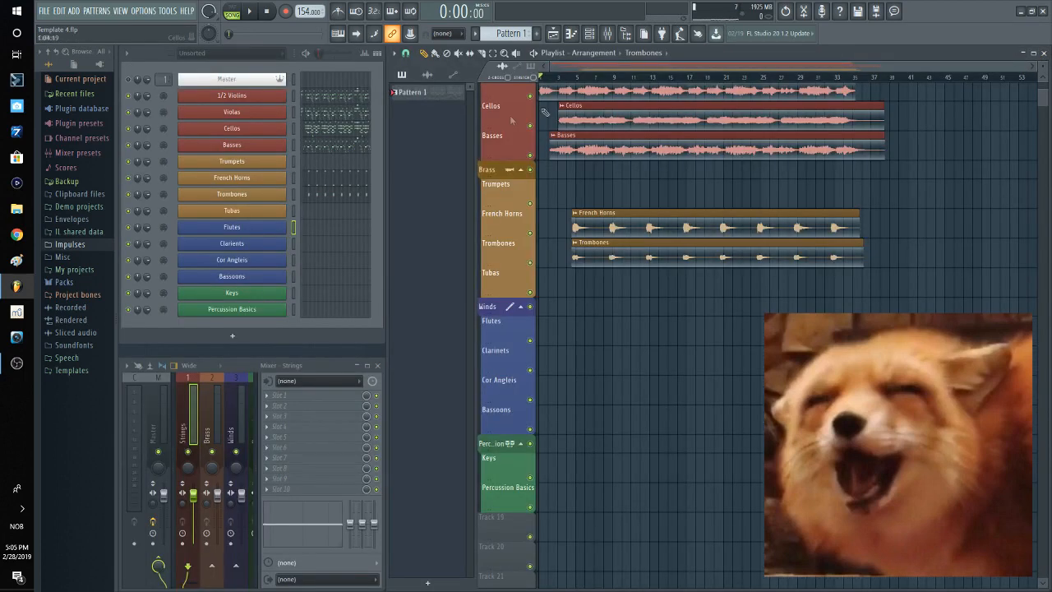
Reopen the Flutes piano roll, examine the ghost notes around bars 12 to 18, and close it.
{"action": "left_click", "coordinate": [353, 236]}
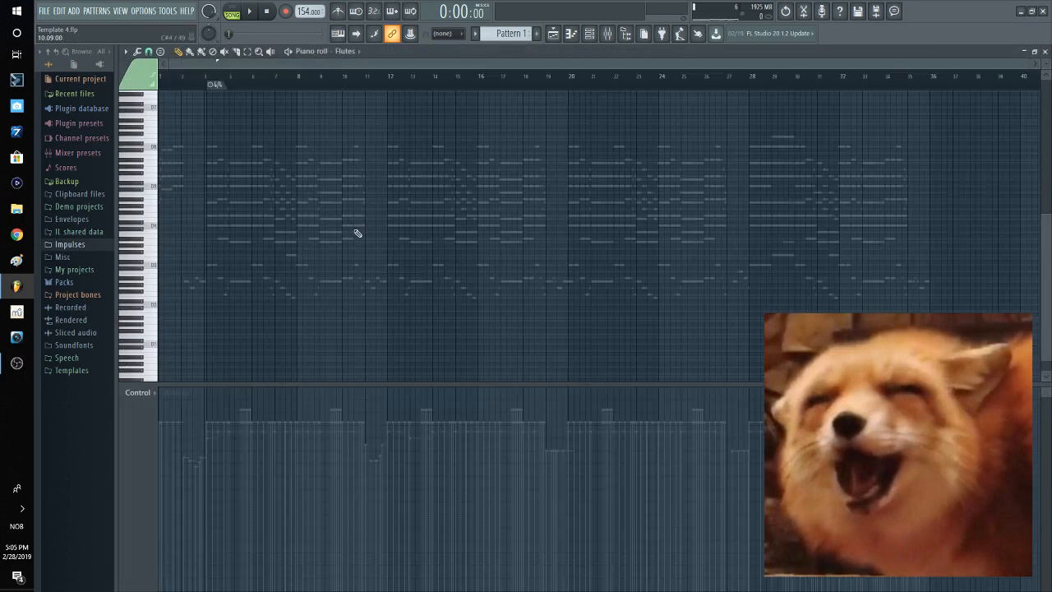
{"action": "scroll", "coordinate": [423, 180], "scroll_direction": "up", "scroll_amount": 3}
{"action": "scroll", "coordinate": [485, 197], "scroll_direction": "up", "scroll_amount": 3}
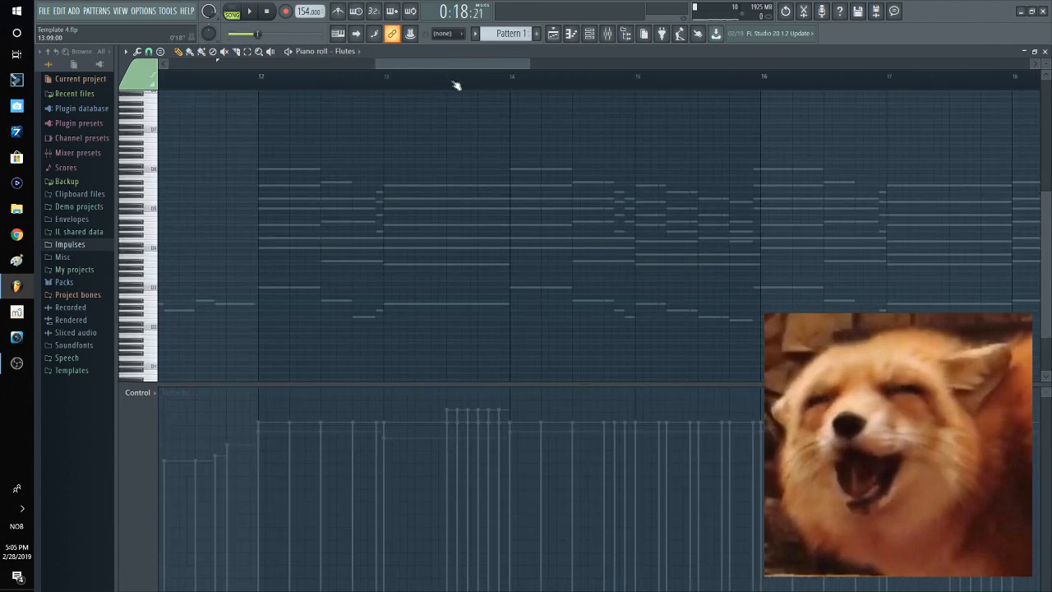
{"action": "key", "text": "space"}
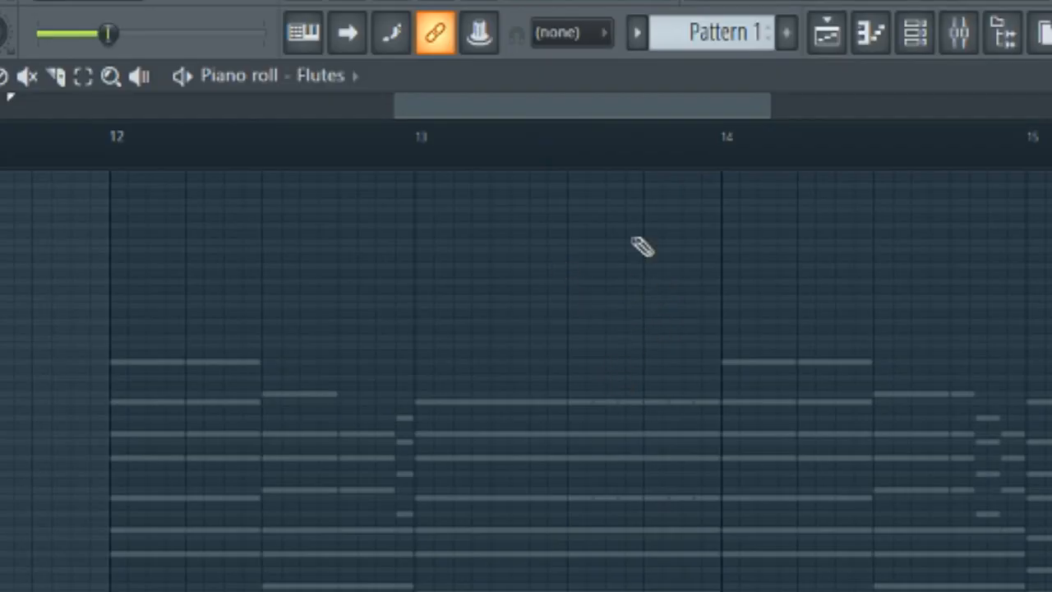
{"action": "scroll", "coordinate": [656, 301], "scroll_direction": "down", "scroll_amount": 6}
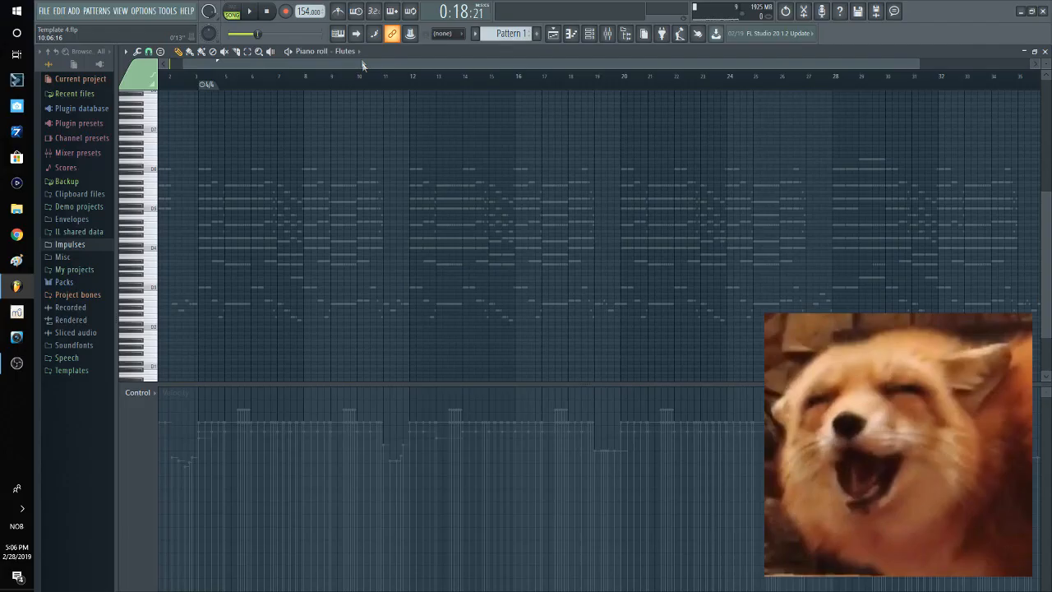
{"action": "left_click", "coordinate": [1045, 51]}
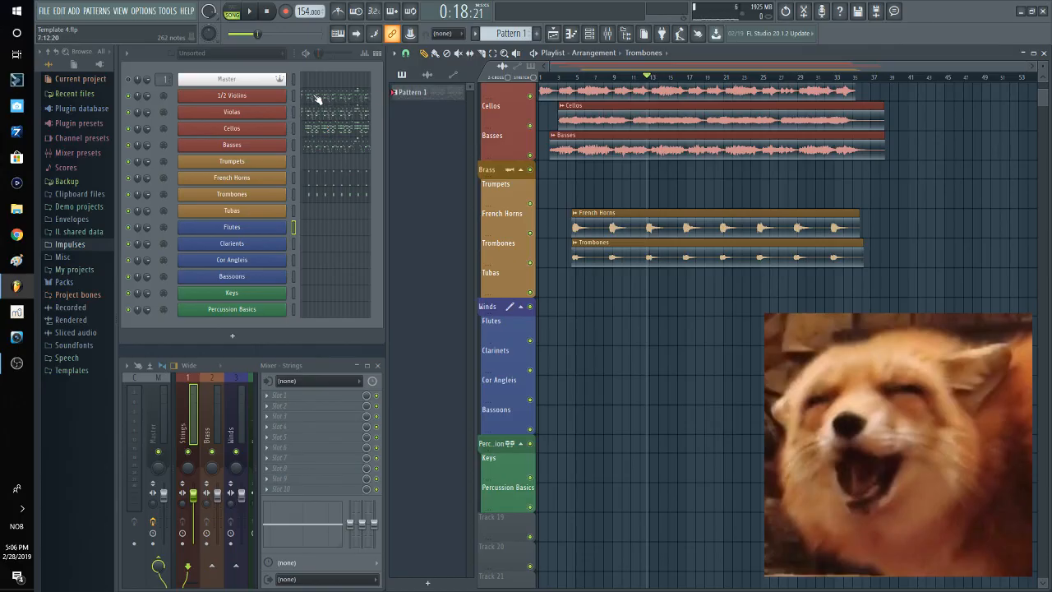
Examine the 1/2 Violins notes and the gaps between their phrases across the whole pattern, then close the piano roll.
{"action": "left_click", "coordinate": [318, 99]}
{"action": "scroll", "coordinate": [301, 150], "scroll_direction": "up", "scroll_amount": 5}
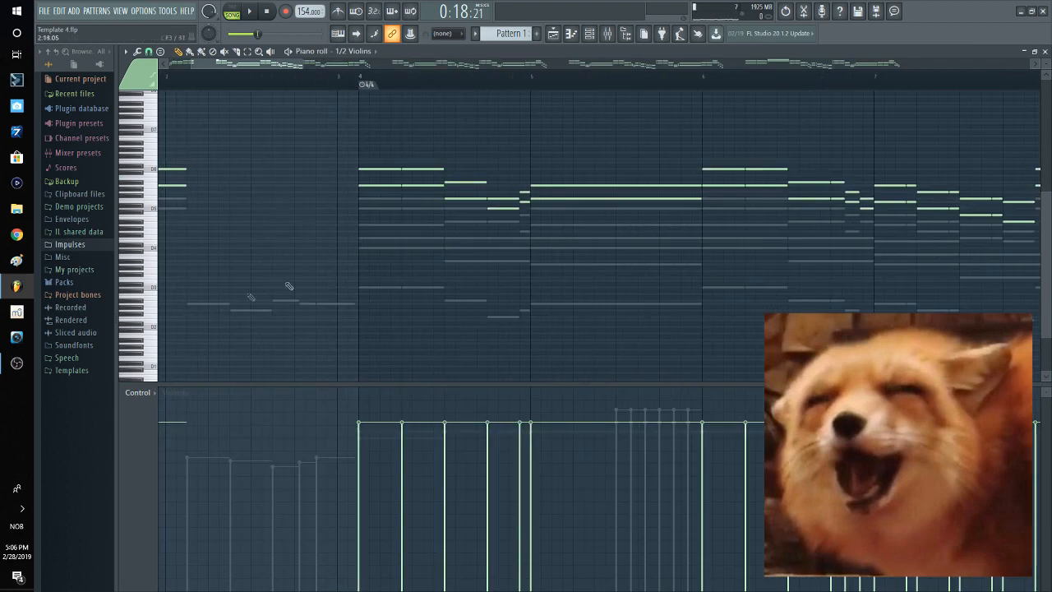
{"action": "scroll", "coordinate": [261, 205], "scroll_direction": "down", "scroll_amount": 8}
{"action": "scroll", "coordinate": [411, 235], "scroll_direction": "up", "scroll_amount": 4}
{"action": "scroll", "coordinate": [344, 197], "scroll_direction": "down", "scroll_amount": 6}
{"action": "scroll", "coordinate": [570, 206], "scroll_direction": "up", "scroll_amount": 3}
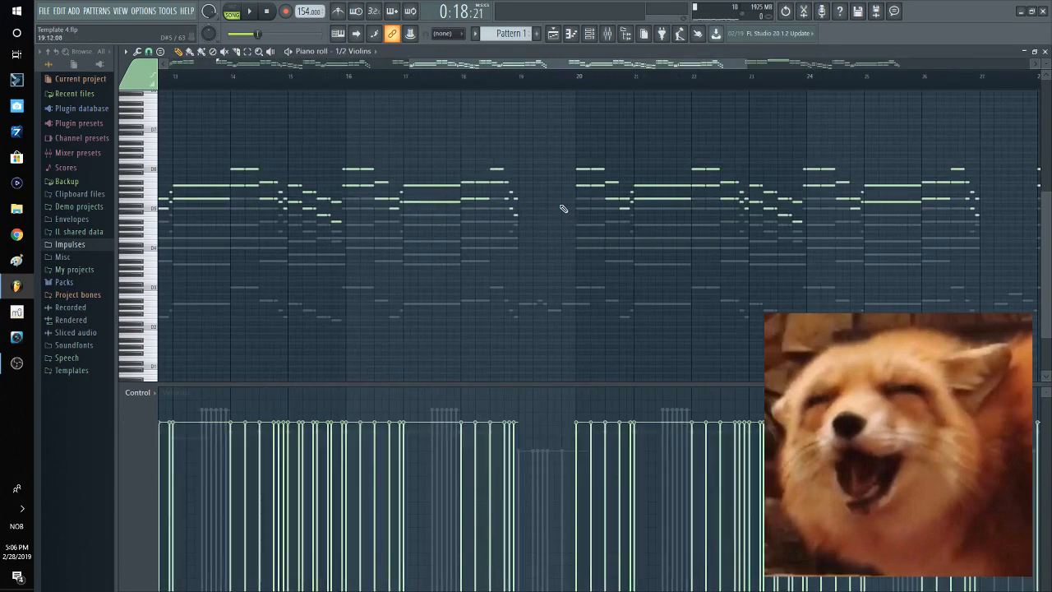
{"action": "left_click_drag", "start_coordinate": [618, 250], "coordinate": [356, 239]}
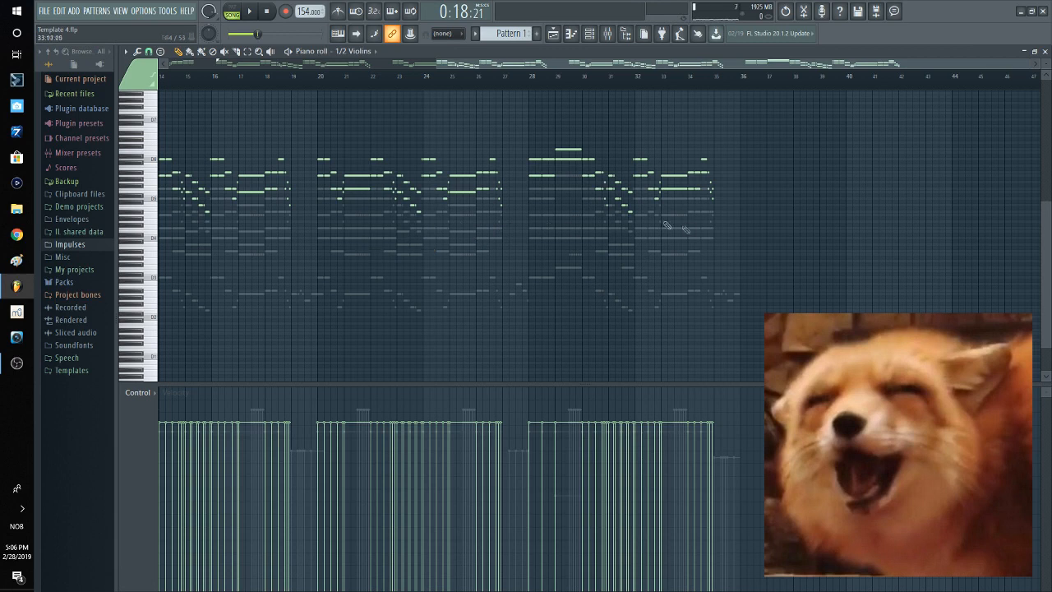
{"action": "scroll", "coordinate": [355, 297], "scroll_direction": "down", "scroll_amount": 3}
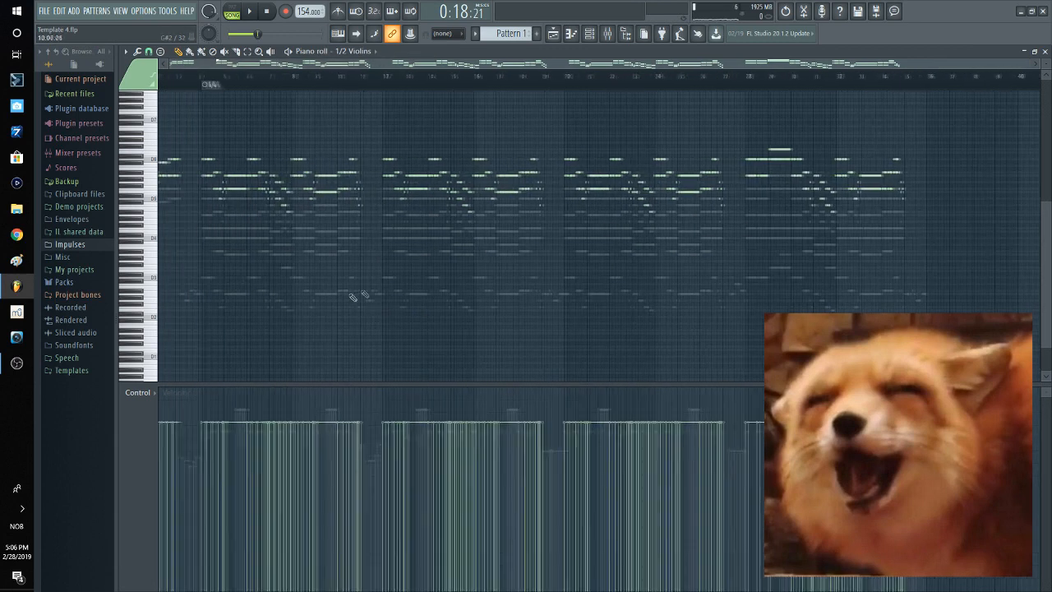
{"action": "left_click", "coordinate": [1046, 51]}
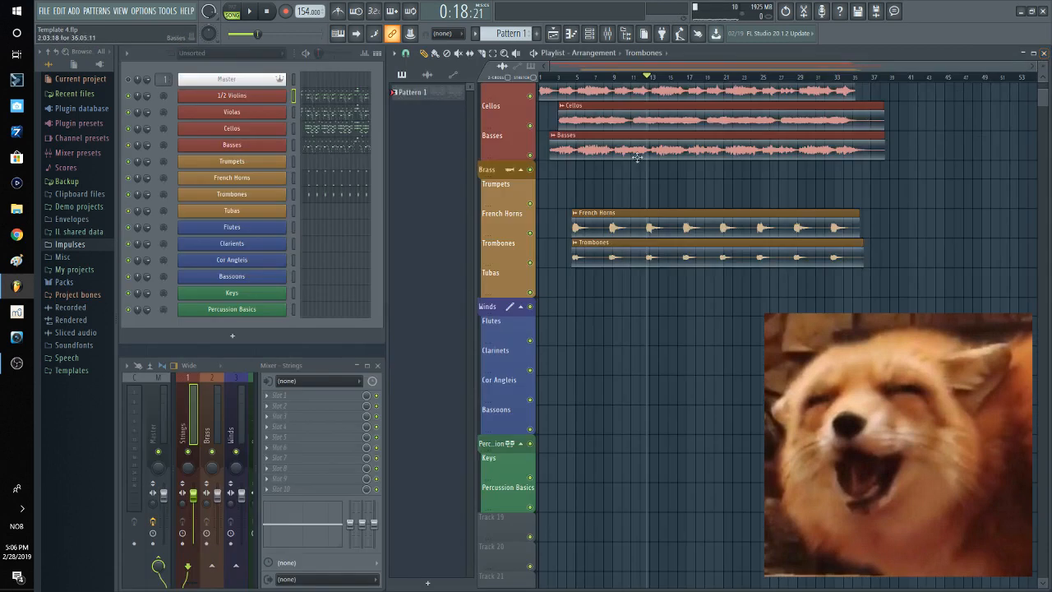
Open the Flutes piano roll and examine the short three-note A6, D7, C#7 figure in bar 5.
{"action": "left_click", "coordinate": [332, 228]}
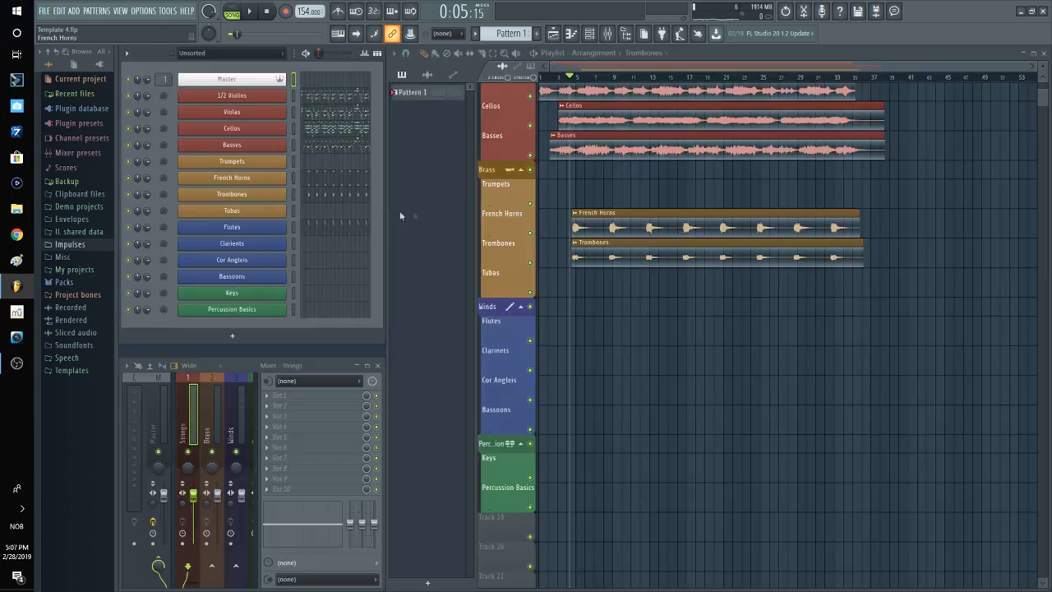
{"action": "left_click", "coordinate": [399, 214]}
{"action": "scroll", "coordinate": [359, 230], "scroll_direction": "up", "scroll_amount": 3}
{"action": "scroll", "coordinate": [349, 229], "scroll_direction": "down", "scroll_amount": 2}
{"action": "scroll", "coordinate": [352, 232], "scroll_direction": "up", "scroll_amount": 5}
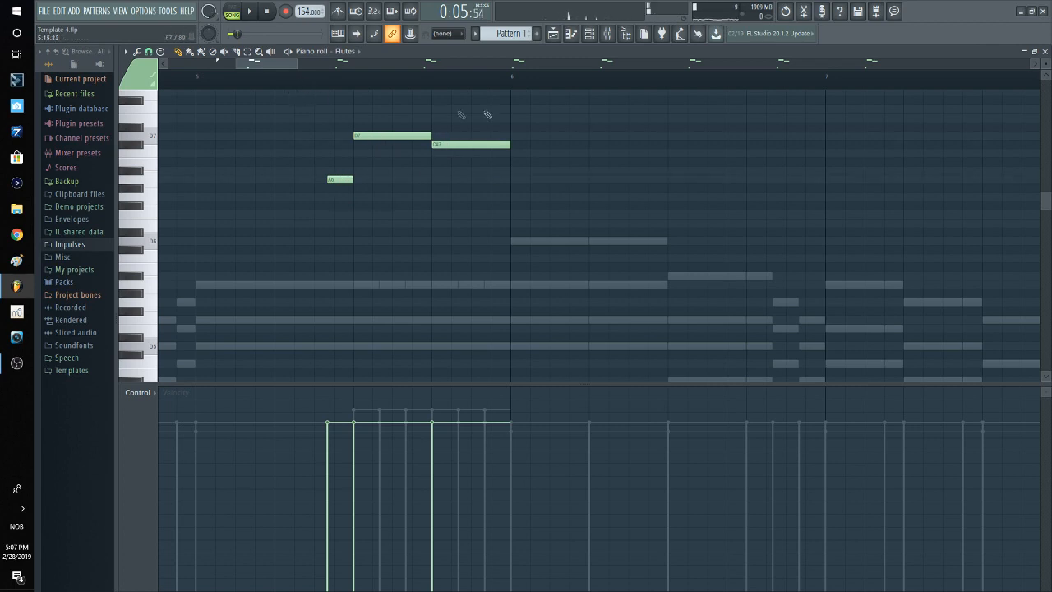
Play the Flutes figure from around bar 5, stop, review its repeats up to bar 14, and close the piano roll.
{"action": "scroll", "coordinate": [463, 228], "scroll_direction": "down", "scroll_amount": 4}
{"action": "left_click", "coordinate": [343, 83]}
{"action": "key", "text": "space"}
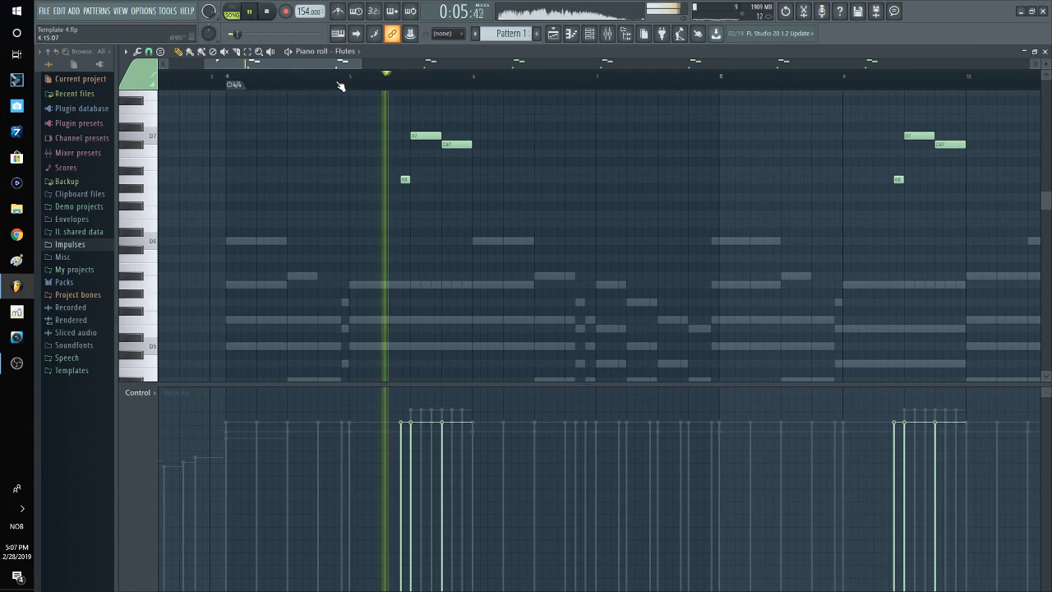
{"action": "key", "text": "space"}
{"action": "scroll", "coordinate": [789, 83], "scroll_direction": "down", "scroll_amount": 3}
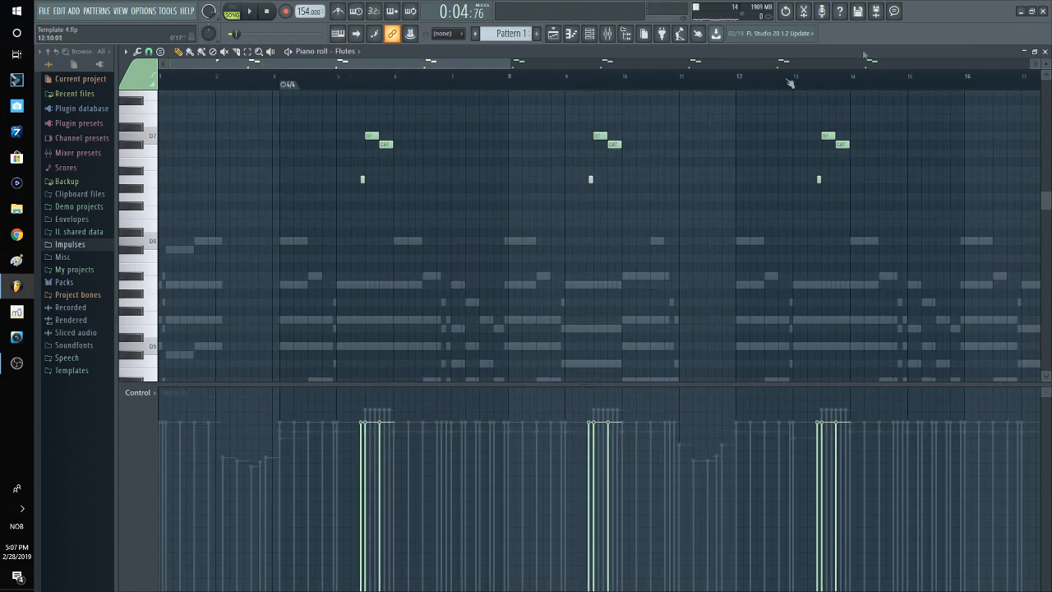
{"action": "left_click", "coordinate": [1046, 51]}
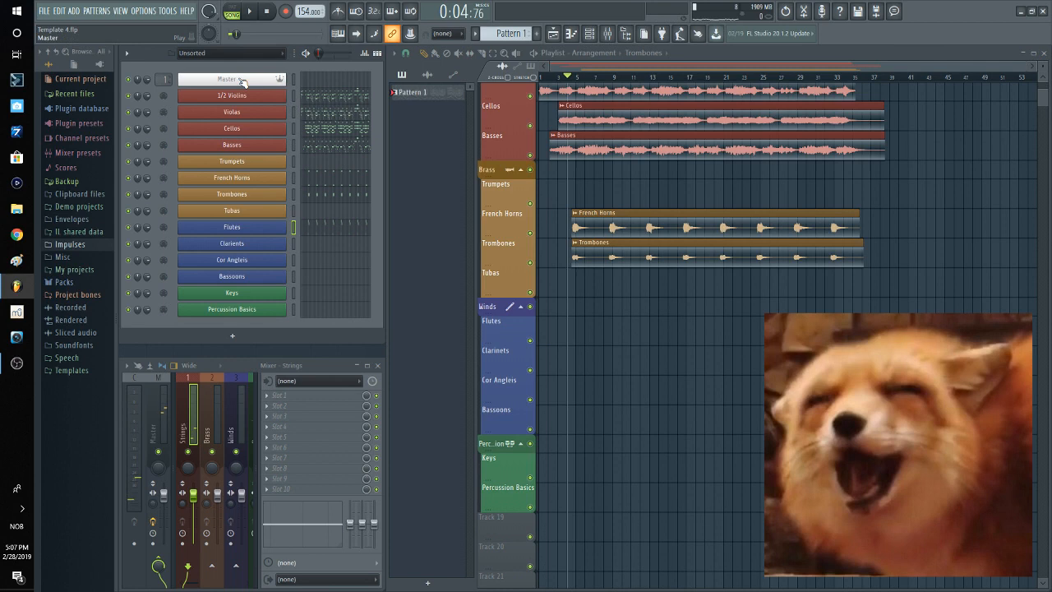
Add the 3CL Stac instrument from the Gold Woodwinds 3 Clarinets, 2 Short folder to the Master channel's plugin.
{"action": "left_click", "coordinate": [280, 77]}
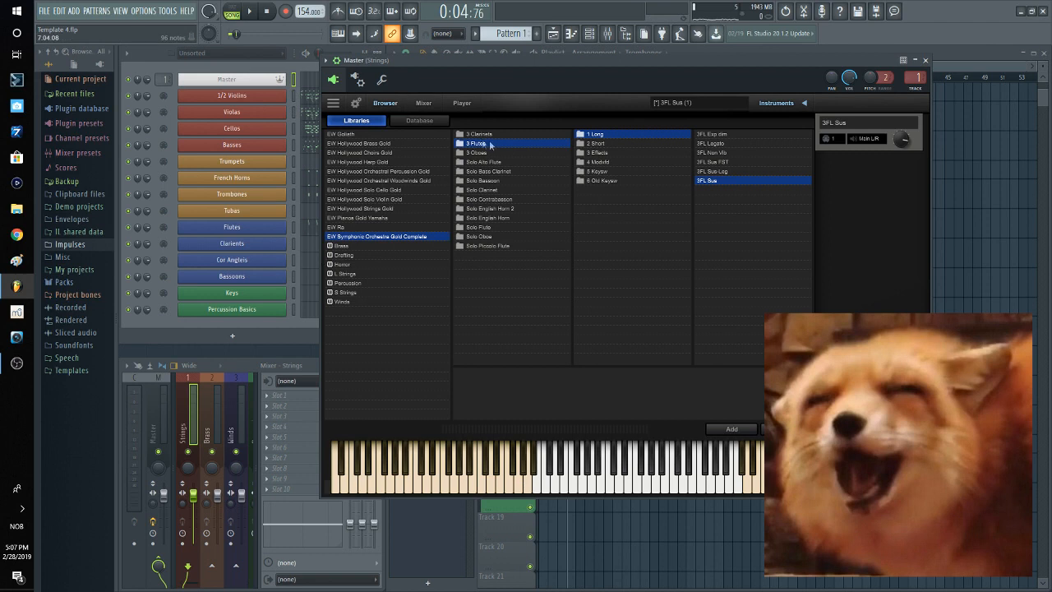
{"action": "left_click", "coordinate": [514, 135]}
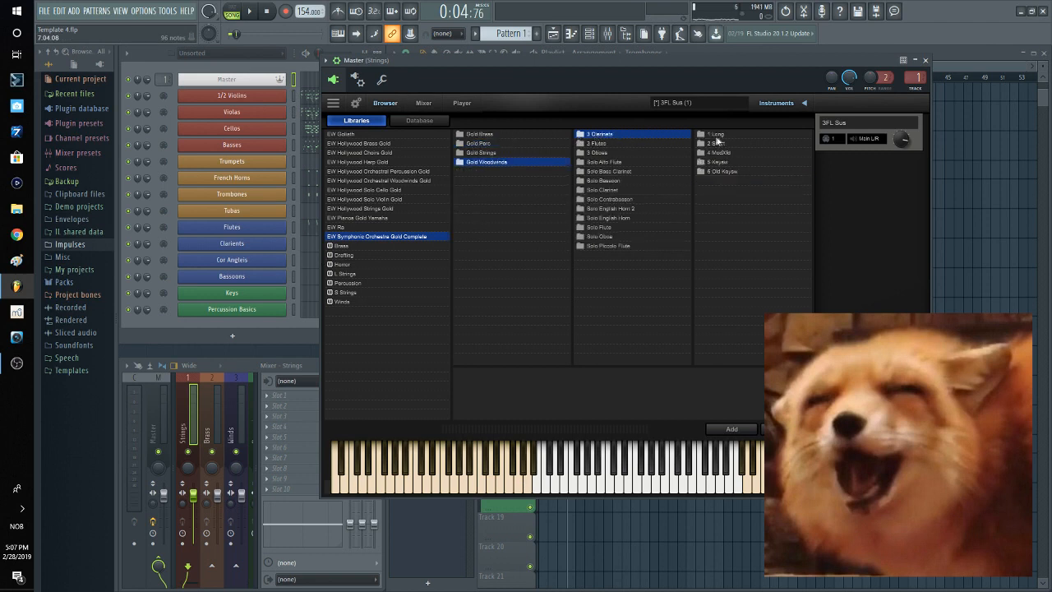
{"action": "left_click", "coordinate": [725, 144]}
{"action": "left_click", "coordinate": [711, 144]}
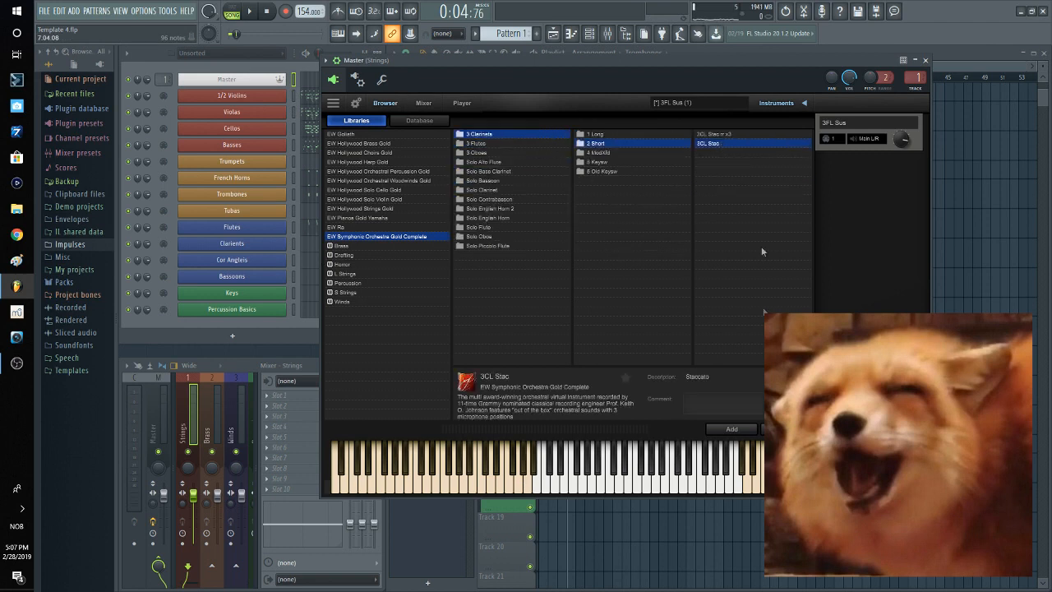
{"action": "left_click", "coordinate": [731, 430]}
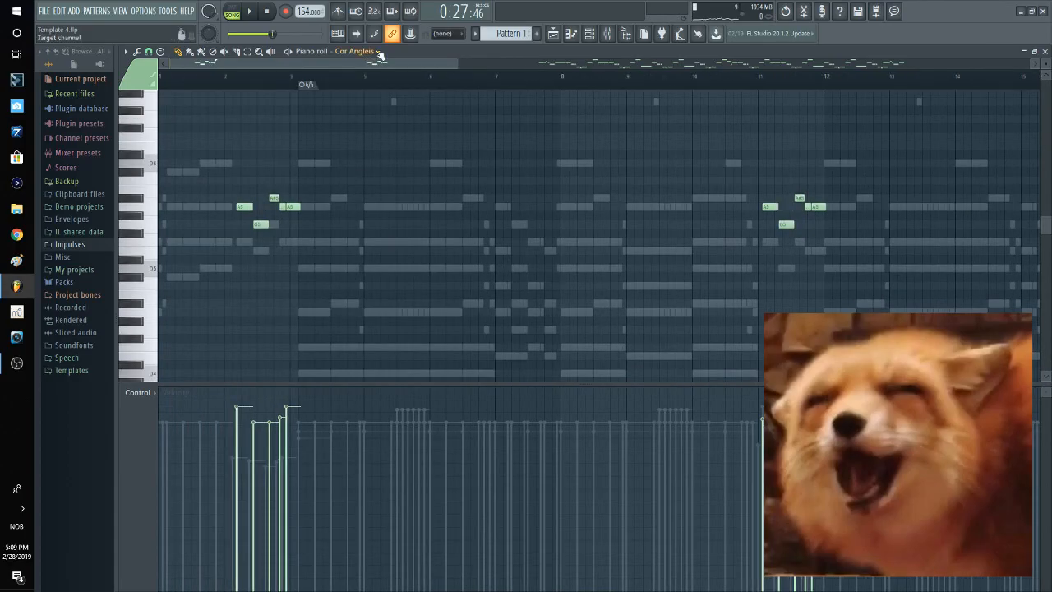
Switch the piano roll from Cor Angleis to Clarients, examine its harmonised notes across the pattern, and close the piano roll.
{"action": "left_click", "coordinate": [355, 51]}
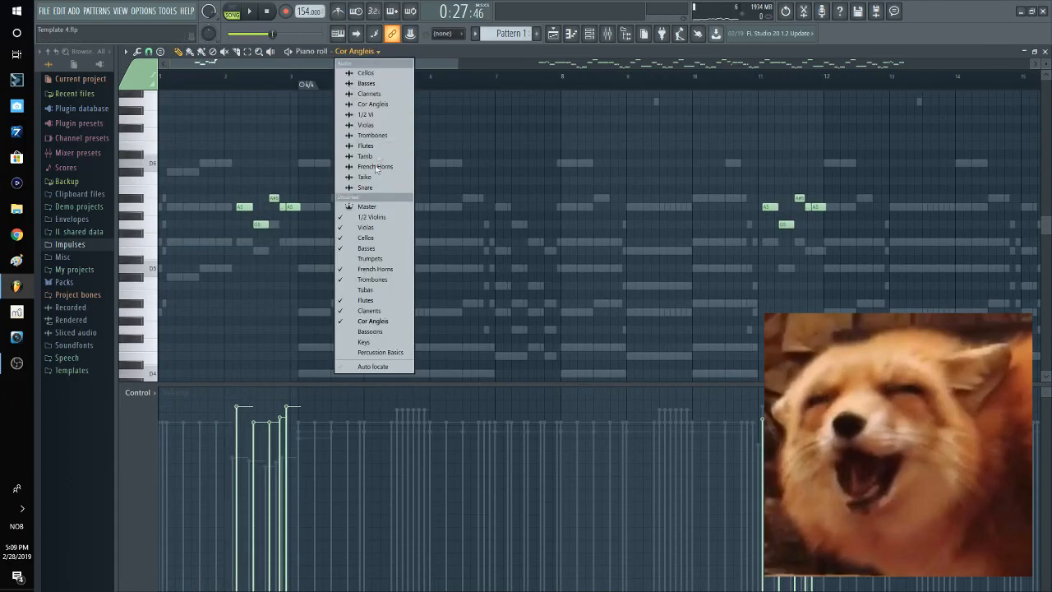
{"action": "left_click", "coordinate": [376, 313]}
{"action": "scroll", "coordinate": [224, 279], "scroll_direction": "up", "scroll_amount": 4}
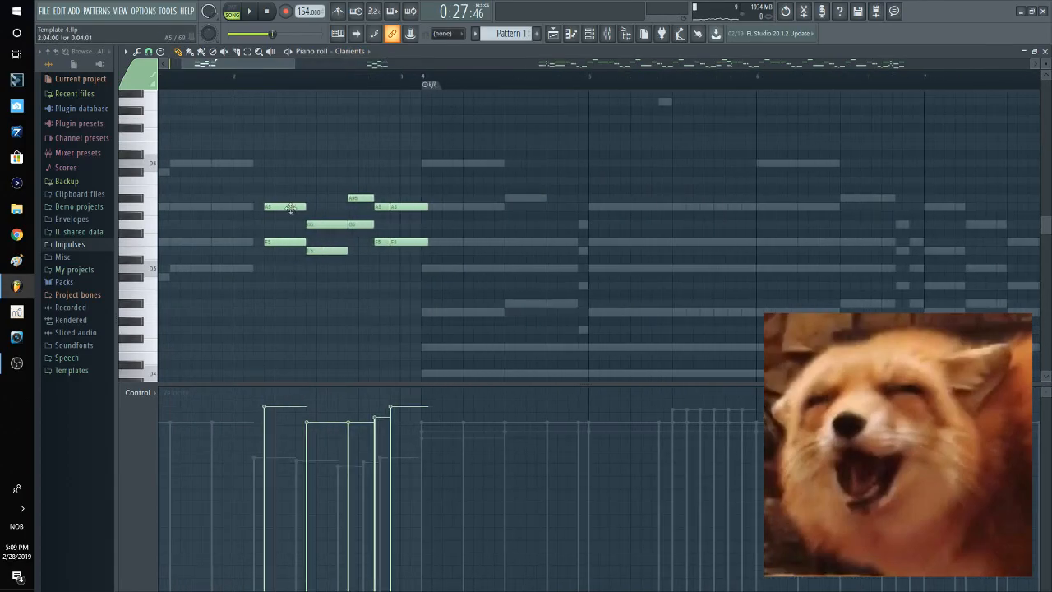
{"action": "scroll", "coordinate": [444, 224], "scroll_direction": "down", "scroll_amount": 10}
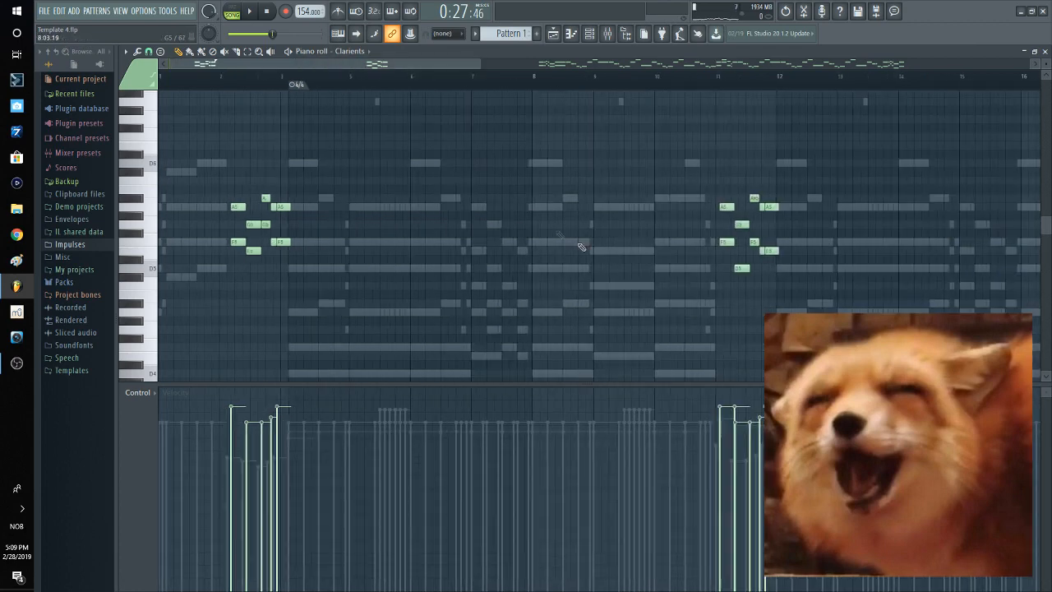
{"action": "left_click_drag", "start_coordinate": [419, 319], "coordinate": [230, 326]}
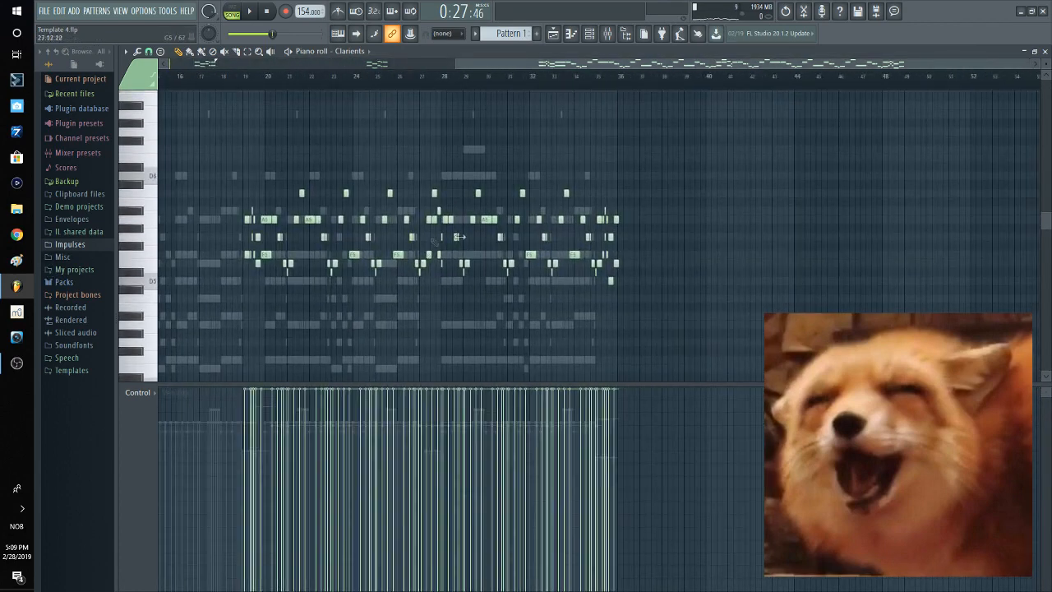
{"action": "scroll", "coordinate": [303, 252], "scroll_direction": "up", "scroll_amount": 7}
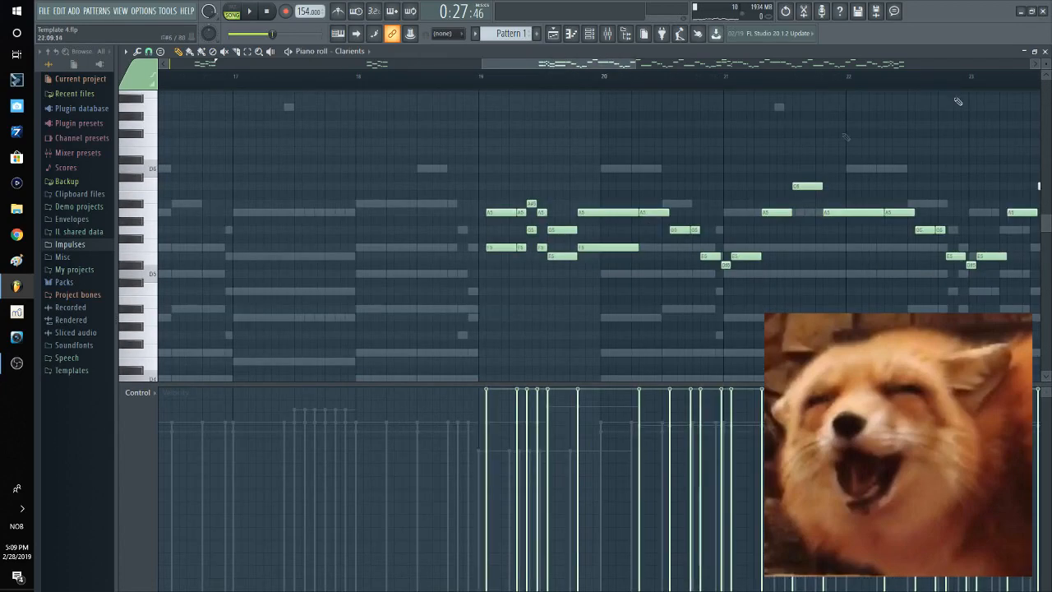
{"action": "key", "text": "F6"}
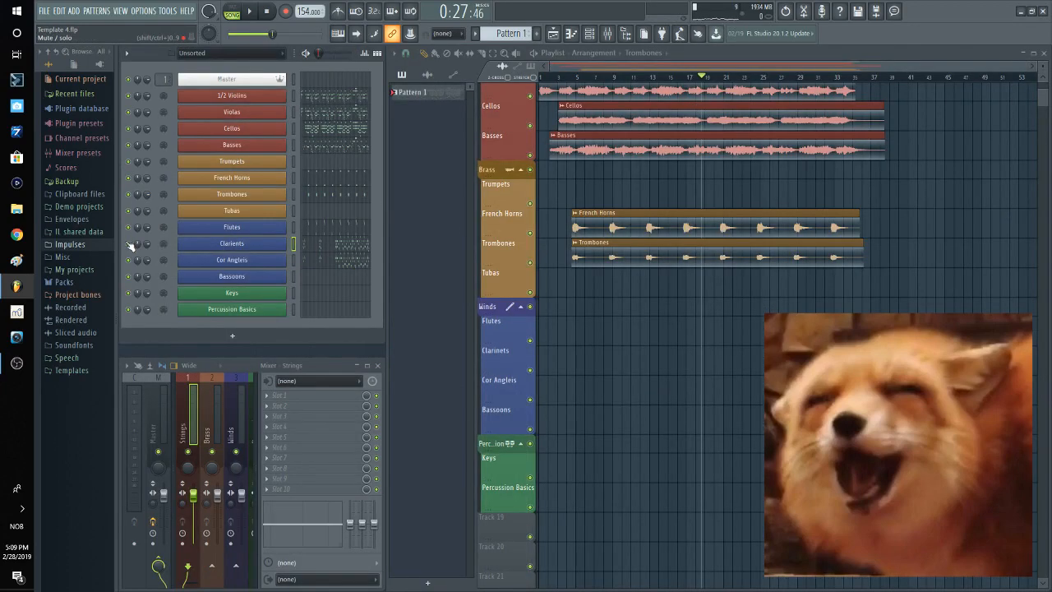
Play the arrangement from around bar 18, then reopen the Clarients piano roll and examine its melody from bar 20 onward.
{"action": "key", "text": "space"}
{"action": "left_click", "coordinate": [339, 244]}
{"action": "scroll", "coordinate": [617, 222], "scroll_direction": "up", "scroll_amount": 6}
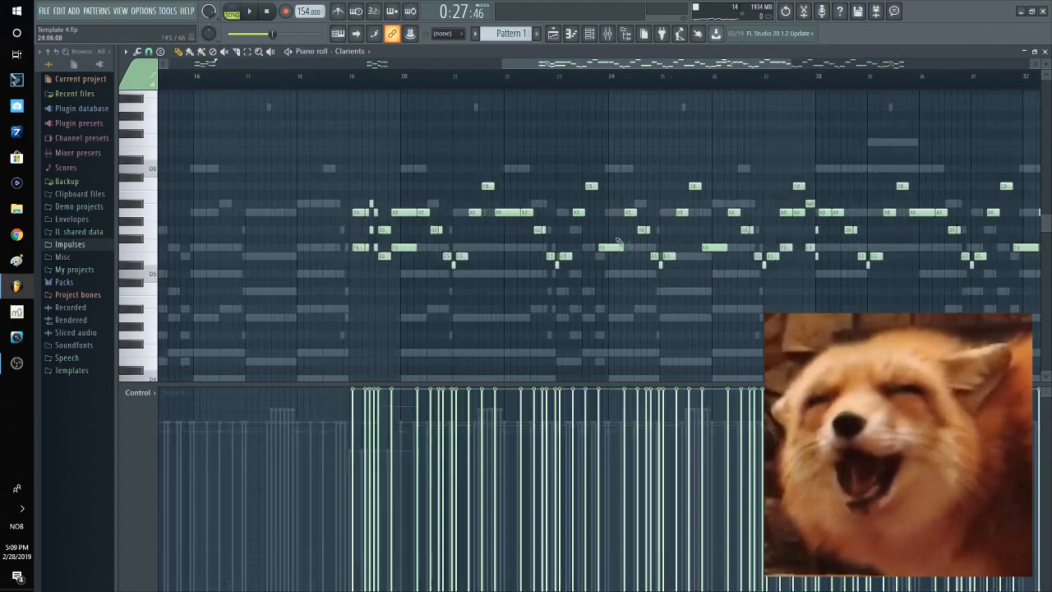
{"action": "scroll", "coordinate": [456, 223], "scroll_direction": "up", "scroll_amount": 3}
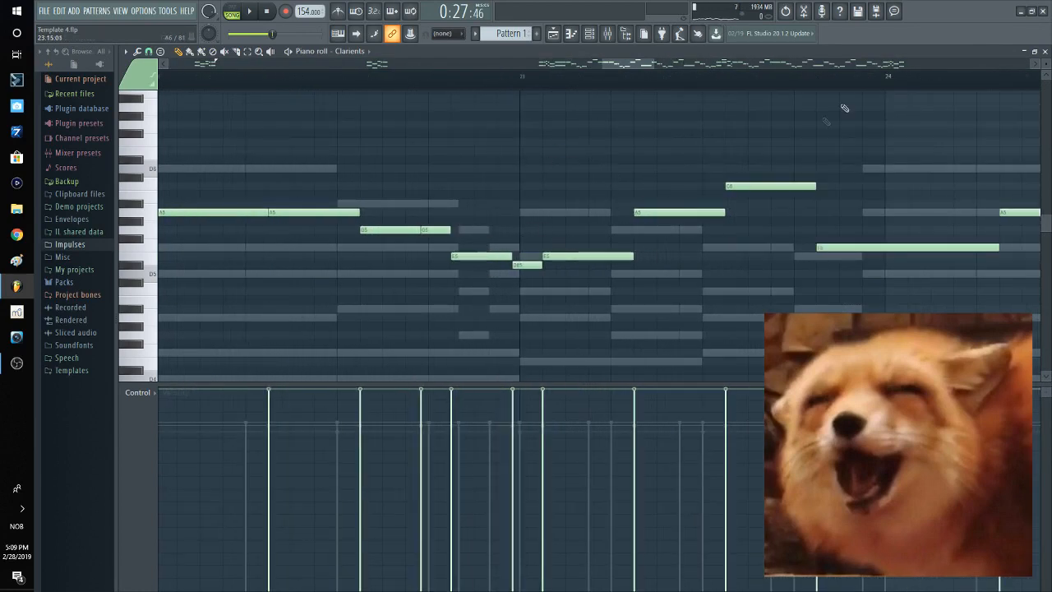
{"action": "scroll", "coordinate": [433, 162], "scroll_direction": "down", "scroll_amount": 3}
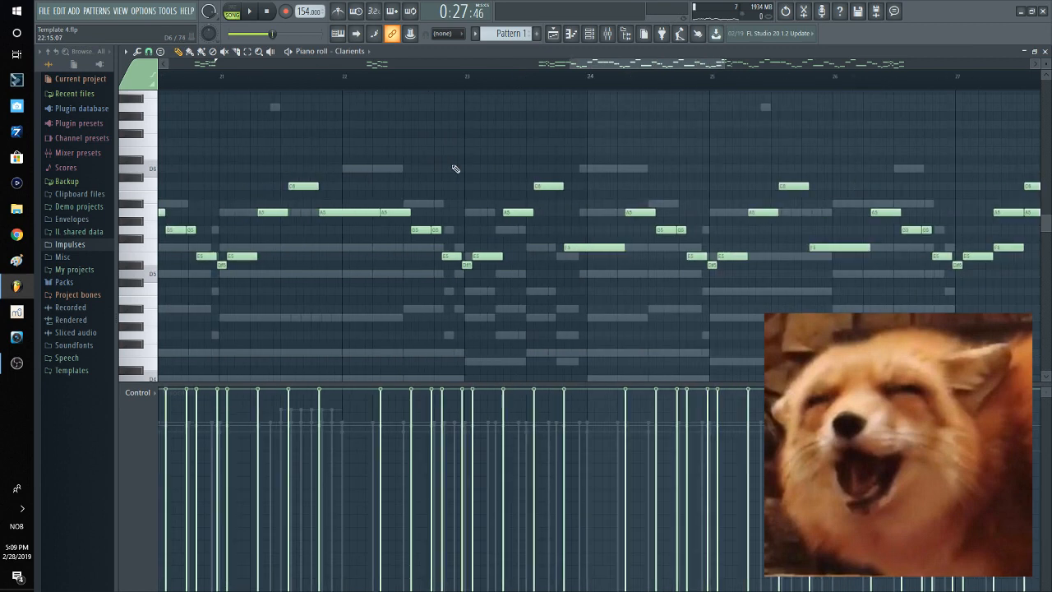
Examine the Clarients melody through bar 34, then switch the piano roll to another channel.
{"action": "scroll", "coordinate": [404, 67], "scroll_direction": "down", "scroll_amount": 3}
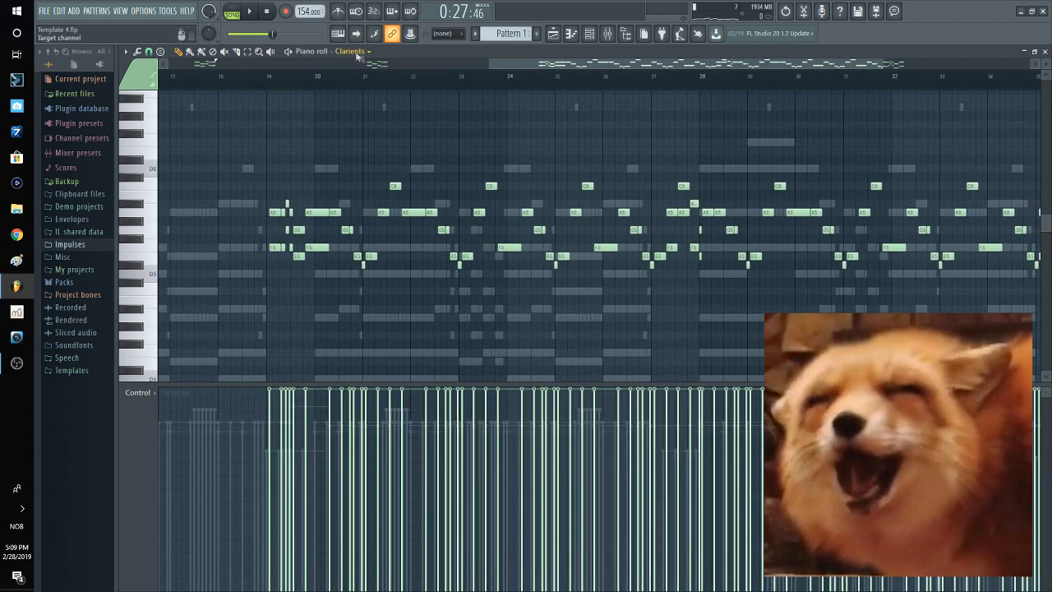
{"action": "left_click", "coordinate": [357, 53]}
{"action": "left_click", "coordinate": [381, 318]}
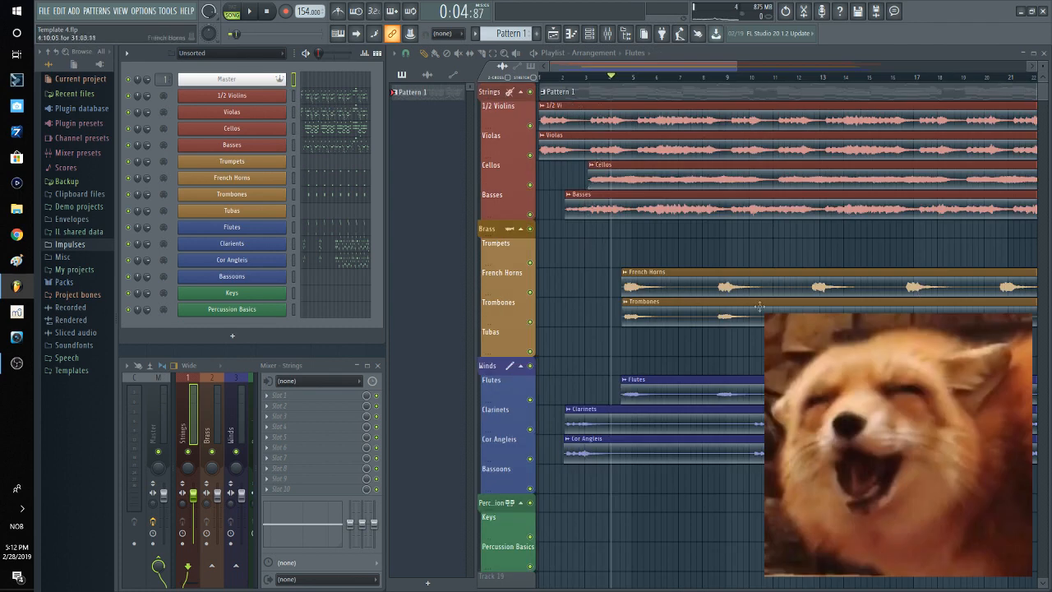
Open a piano roll to inspect its notes, close it, and view the whole arrangement in the playlist.
{"action": "mouse_move", "coordinate": [826, 382]}
{"action": "left_mouse_down"}
{"action": "mouse_move", "coordinate": [676, 373]}
{"action": "mouse_move", "coordinate": [825, 362]}
{"action": "mouse_move", "coordinate": [827, 346]}
{"action": "mouse_move", "coordinate": [688, 261]}
{"action": "mouse_move", "coordinate": [663, 364]}
{"action": "mouse_move", "coordinate": [815, 387]}
{"action": "left_mouse_up"}
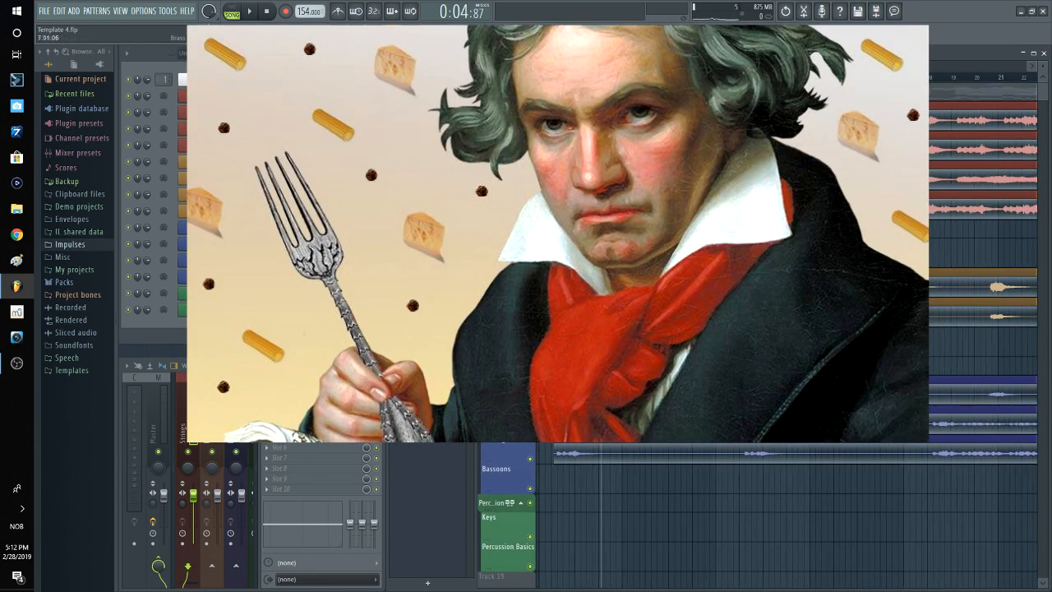
{"action": "left_click", "coordinate": [385, 153]}
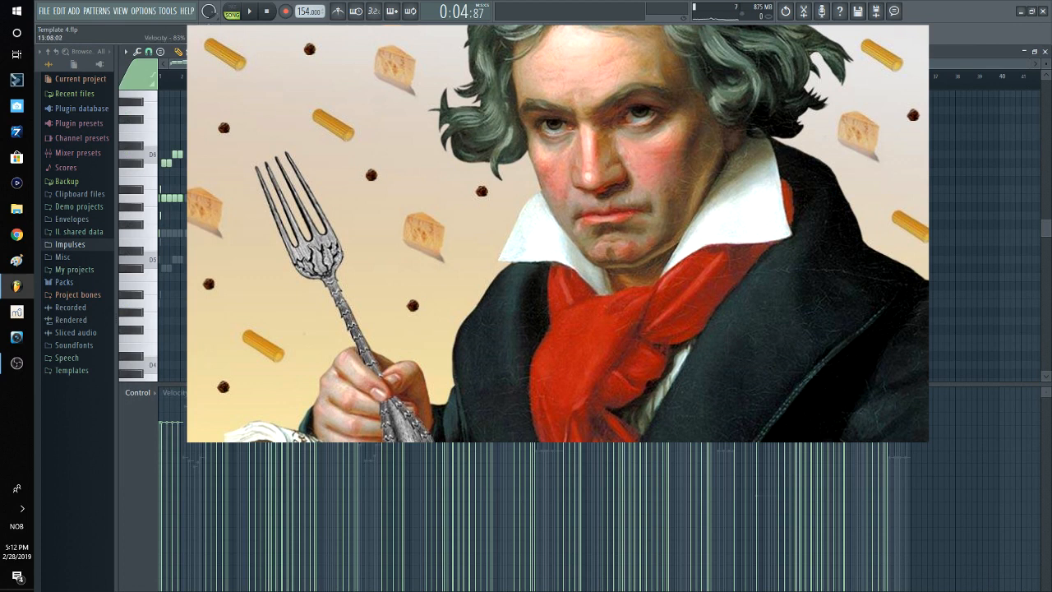
{"action": "left_click", "coordinate": [1043, 51]}
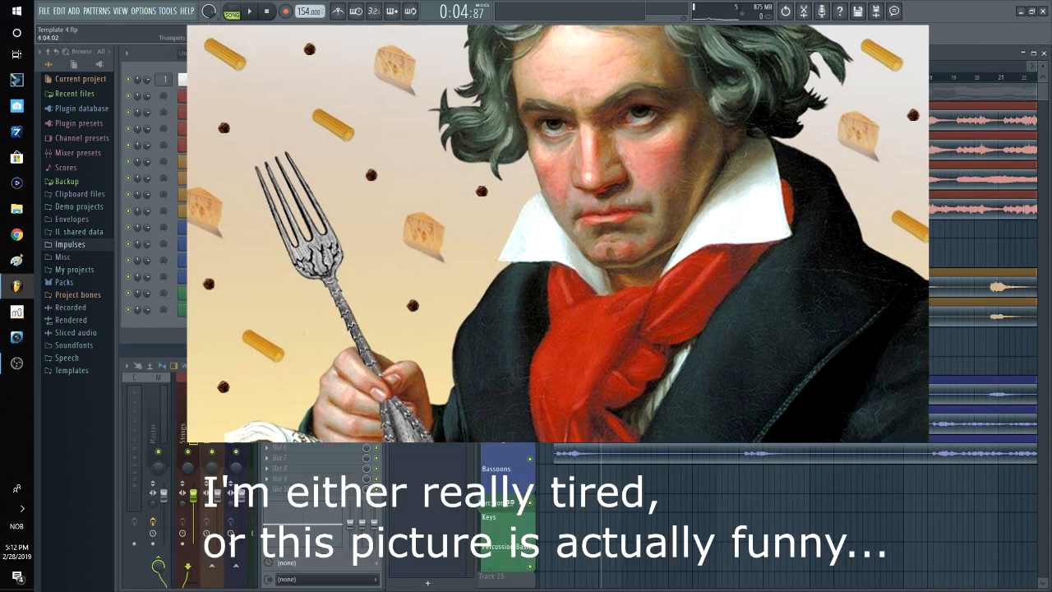
{"action": "scroll", "coordinate": [615, 284], "scroll_direction": "down", "scroll_amount": 4}
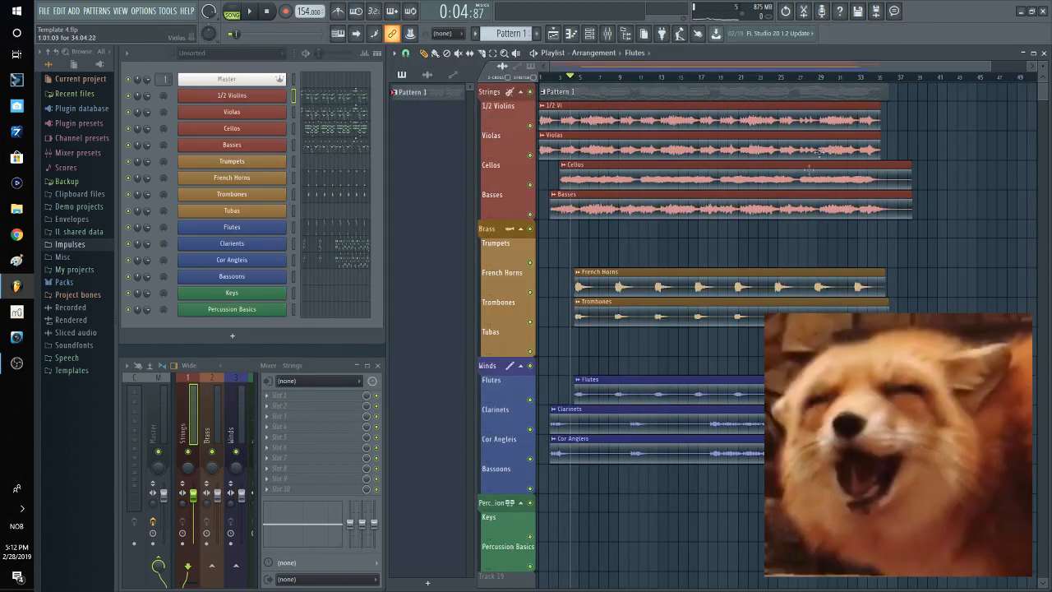
Check the system clock, then return the playhead to the start of the arrangement.
{"action": "left_click", "coordinate": [16, 549]}
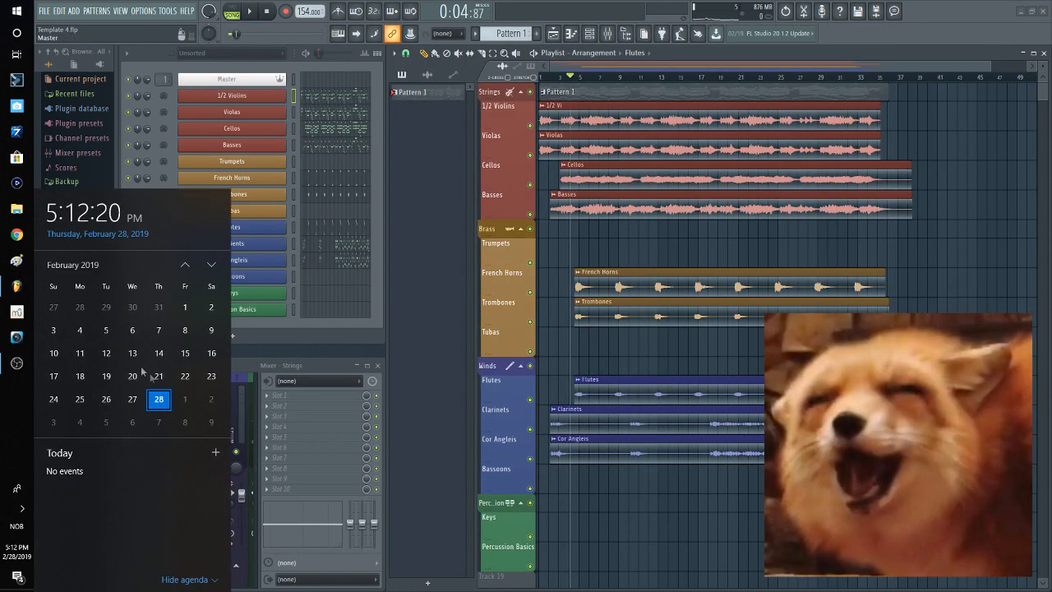
{"action": "left_click", "coordinate": [441, 219]}
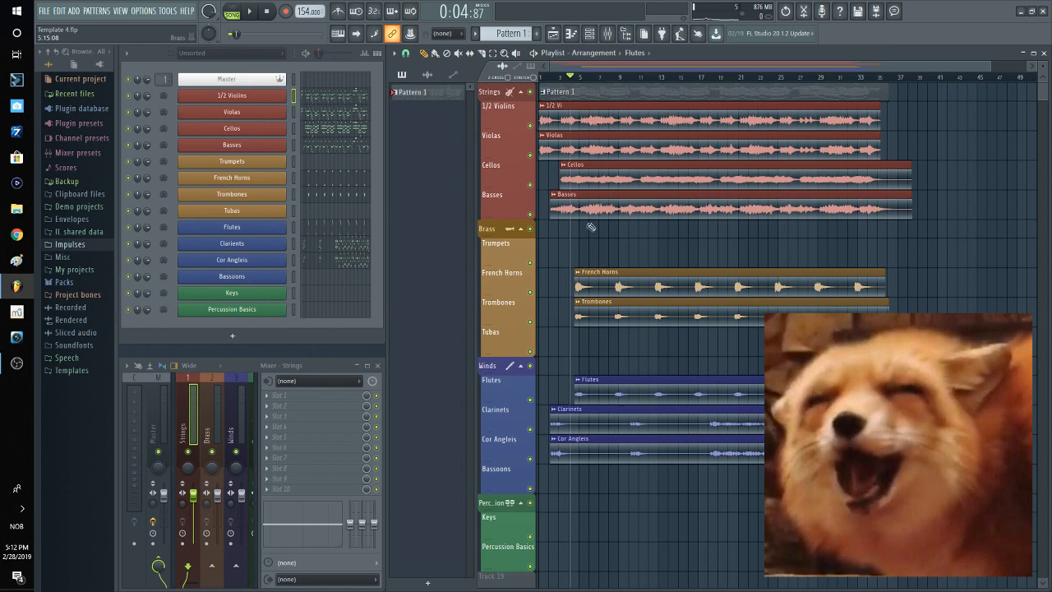
{"action": "mouse_move", "coordinate": [576, 78]}
{"action": "left_mouse_down"}
{"action": "mouse_move", "coordinate": [549, 77]}
{"action": "mouse_move", "coordinate": [915, 91]}
{"action": "mouse_move", "coordinate": [599, 97]}
{"action": "mouse_move", "coordinate": [495, 112]}
{"action": "left_mouse_up"}
{"action": "scroll", "coordinate": [540, 262], "scroll_direction": "up", "scroll_amount": 4}
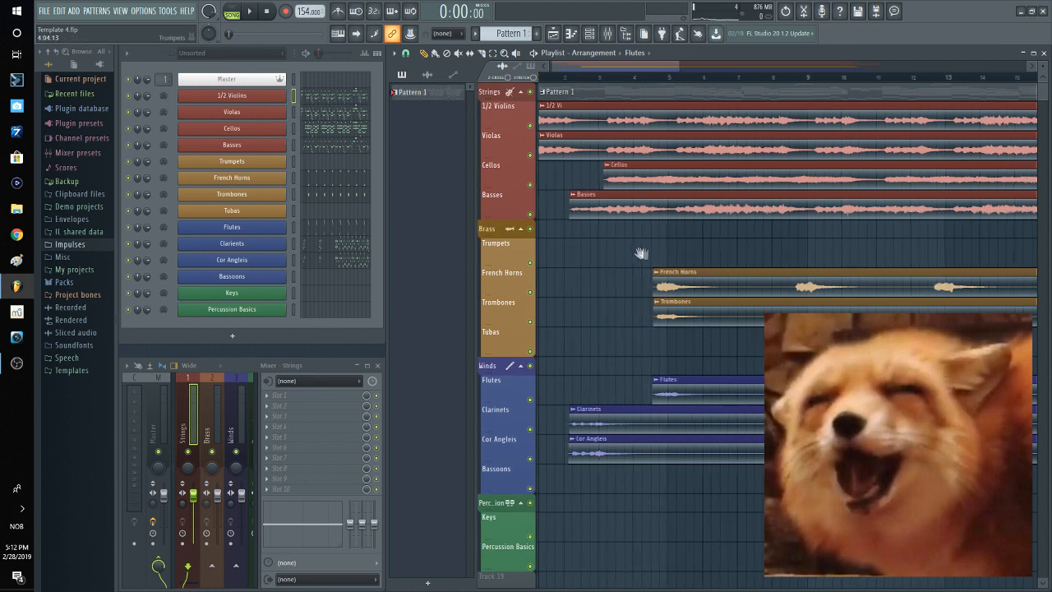
{"action": "scroll", "coordinate": [596, 263], "scroll_direction": "down", "scroll_amount": 4}
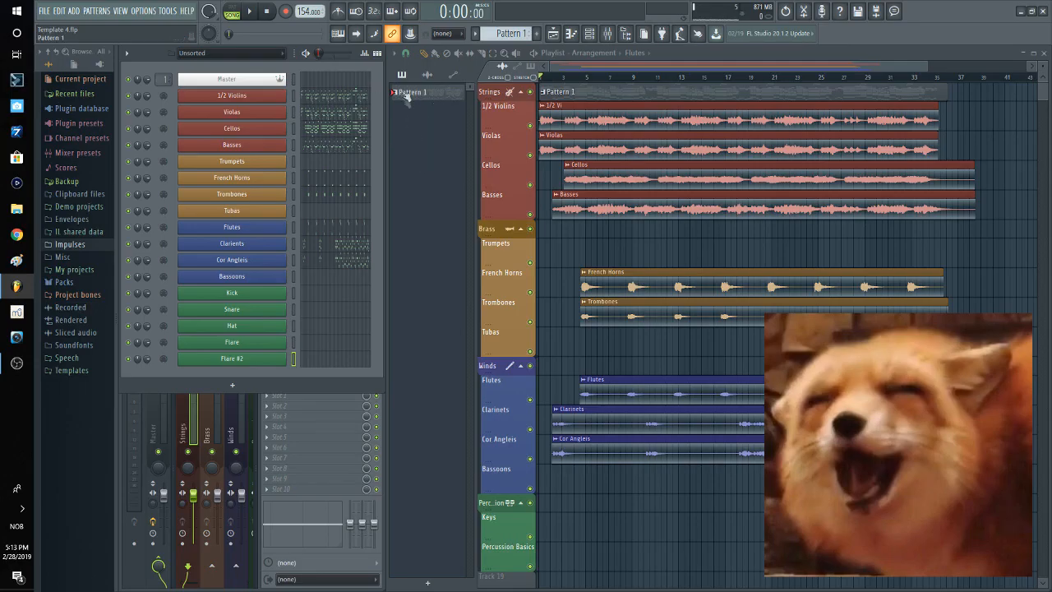
Add Taiko Drums from the EW Symphonic Orchestra Gold Complete library's Gold Perc Drums folder to the Master channel's plugin.
{"action": "left_click", "coordinate": [256, 95]}
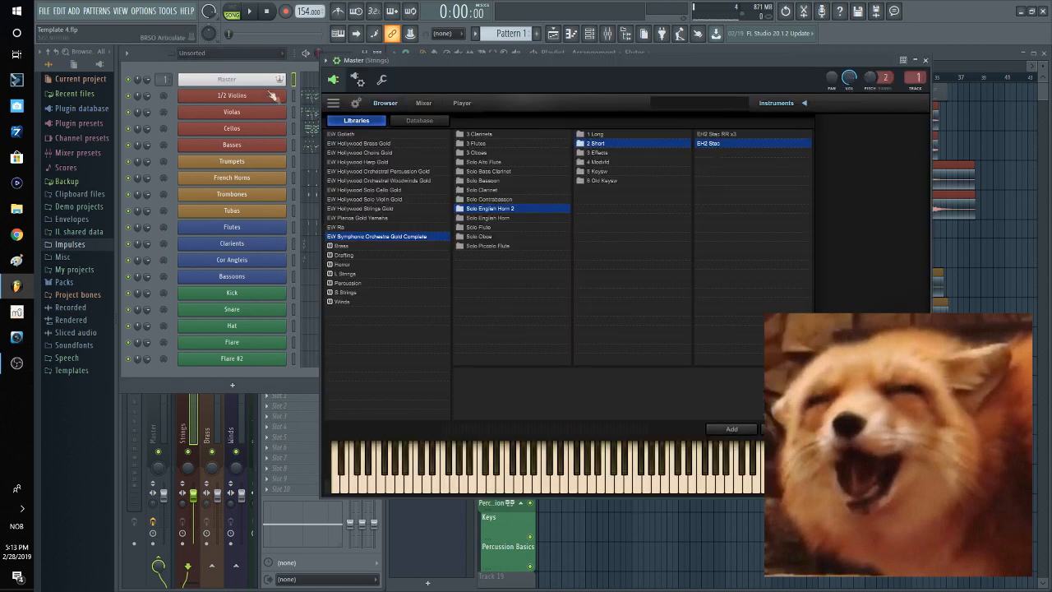
{"action": "left_click", "coordinate": [378, 236]}
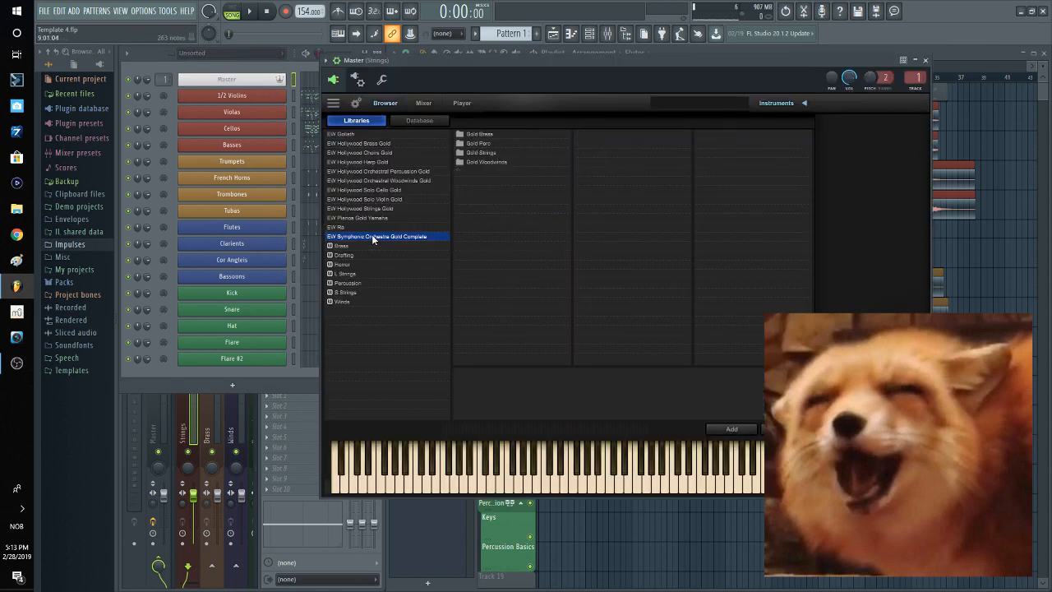
{"action": "left_click", "coordinate": [483, 144]}
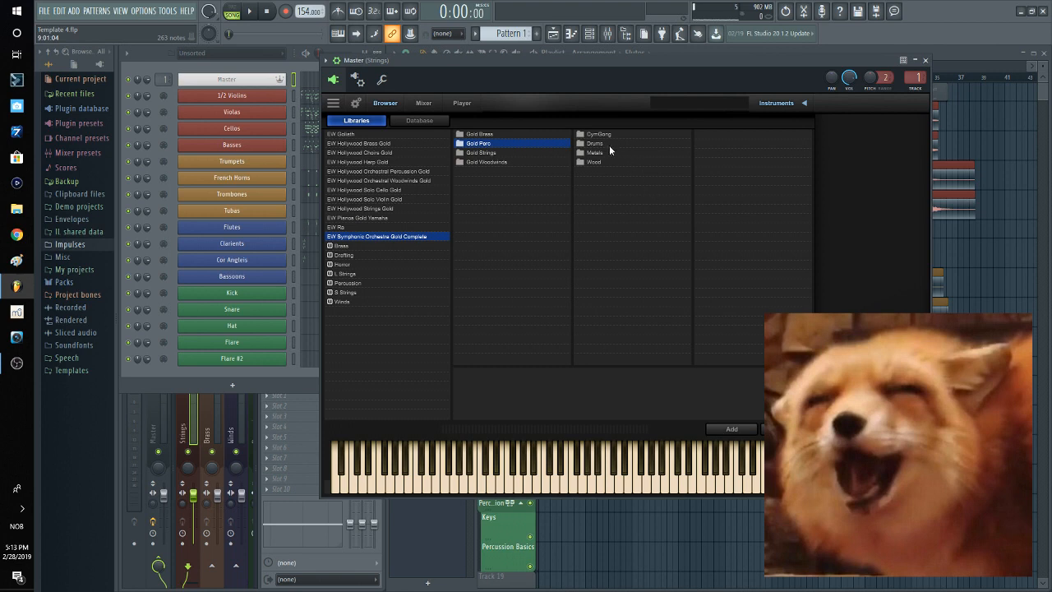
{"action": "left_click", "coordinate": [635, 143]}
{"action": "left_click", "coordinate": [739, 235]}
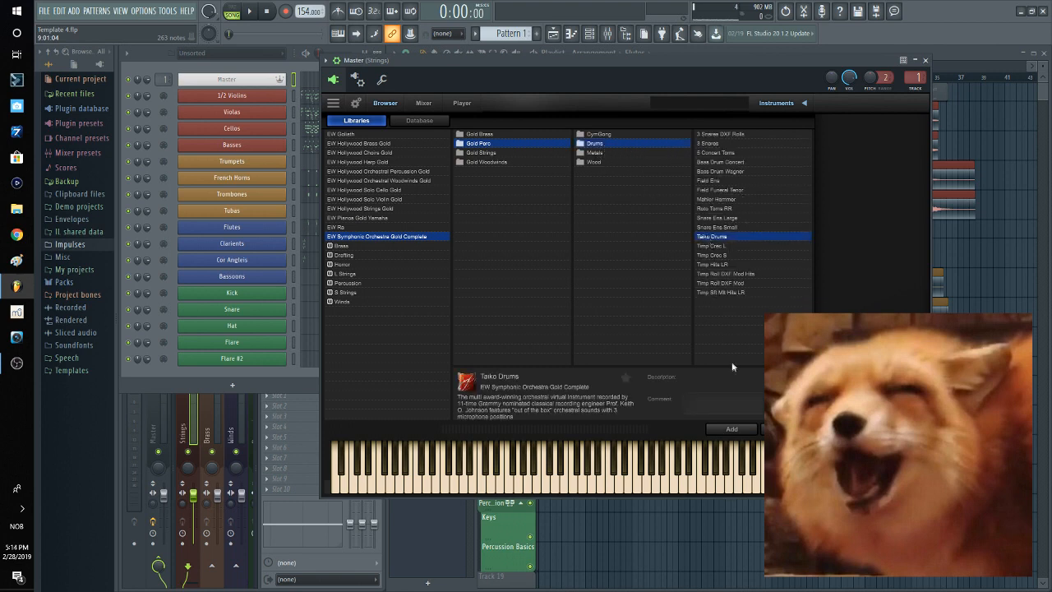
{"action": "left_click", "coordinate": [728, 429]}
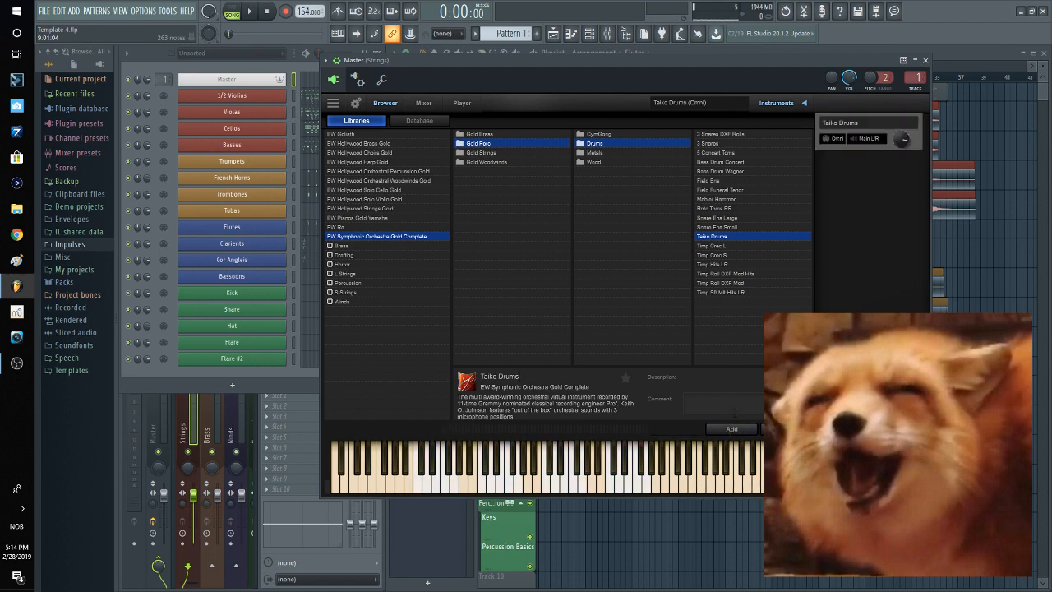
Assign the Taiko Drums instrument to MIDI channel 1 and audition one of its keys.
{"action": "left_click", "coordinate": [829, 143]}
{"action": "left_click", "coordinate": [840, 165]}
{"action": "left_click", "coordinate": [481, 469]}
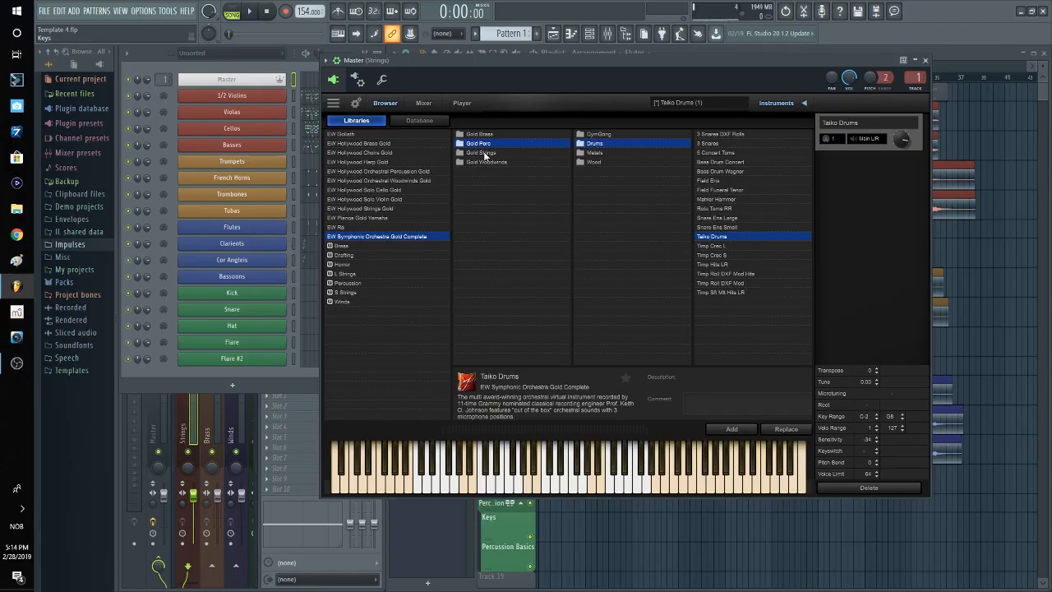
Choose the 6in x 14in Pearl Philharmonic Snare from the Drums folder of EW Hollywood Orchestral Percussion Gold.
{"action": "left_click", "coordinate": [598, 154]}
{"action": "left_click", "coordinate": [602, 146]}
{"action": "left_click", "coordinate": [389, 171]}
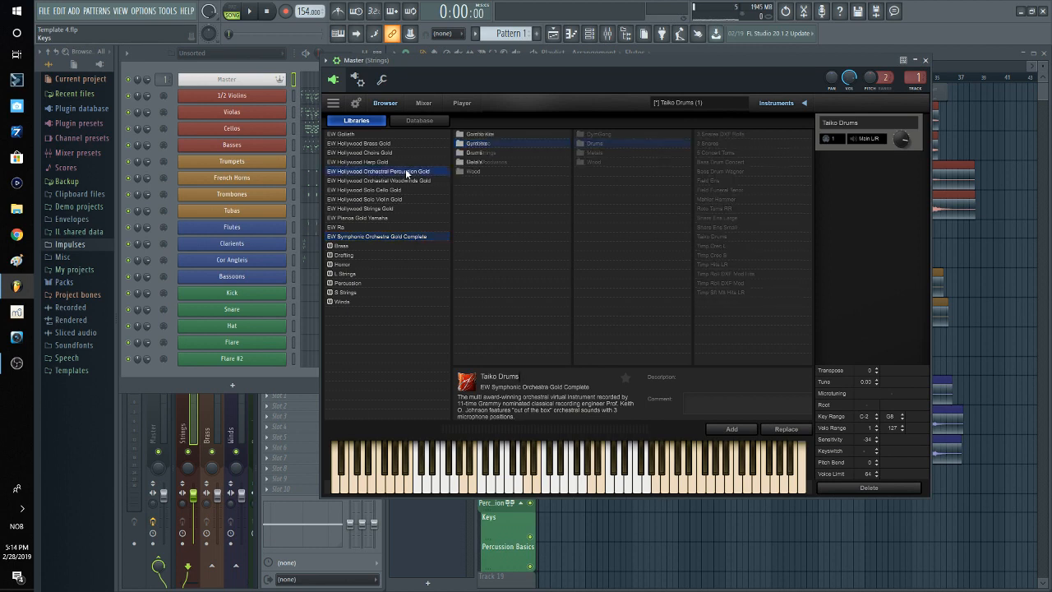
{"action": "left_click", "coordinate": [484, 153]}
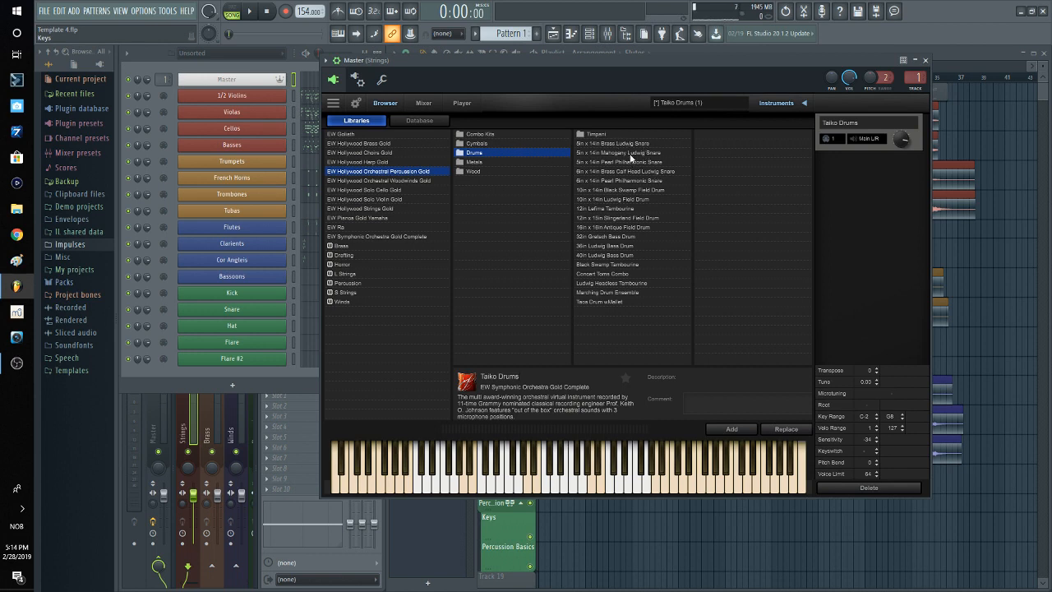
{"action": "left_click", "coordinate": [629, 181]}
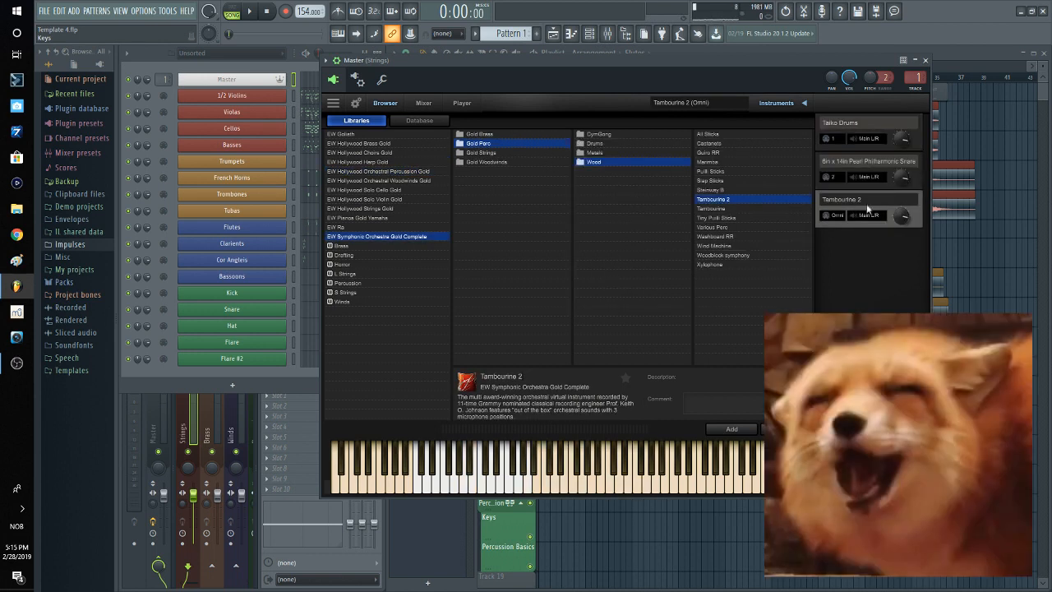
Assign Tambourine 2 its own MIDI channel, audition its sound on the keyboard, and close the Master plugin.
{"action": "left_click", "coordinate": [835, 215]}
{"action": "left_click", "coordinate": [844, 266]}
{"action": "left_click", "coordinate": [462, 487]}
{"action": "left_click", "coordinate": [429, 490]}
{"action": "left_click", "coordinate": [429, 490]}
{"action": "left_click", "coordinate": [926, 60]}
Open the Kick channel's piano roll, audition the D6 and D5 keys, and place a D5 note at bar 4.
{"action": "left_click", "coordinate": [337, 294]}
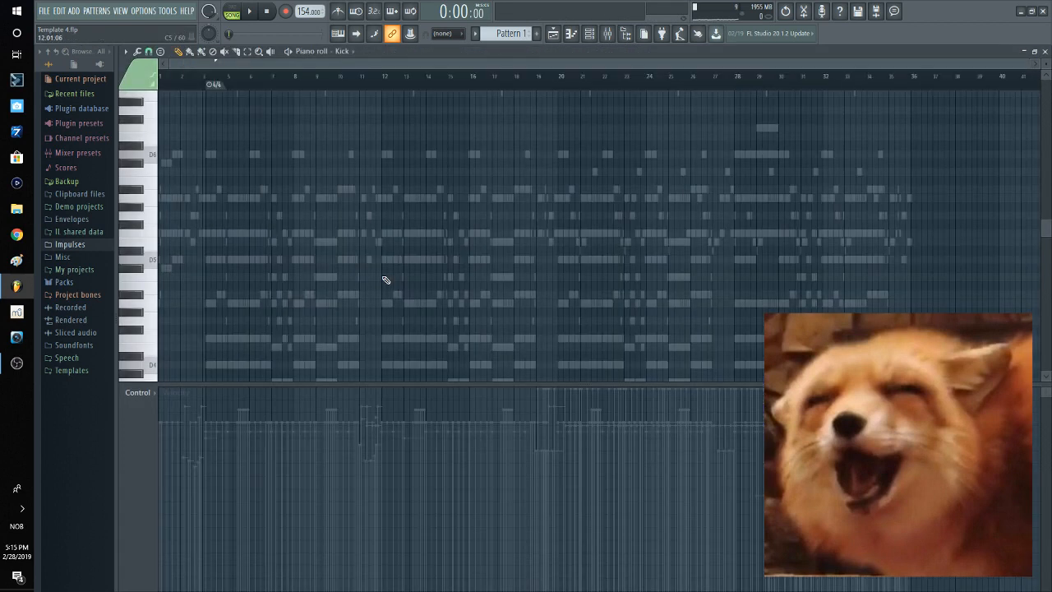
{"action": "scroll", "coordinate": [260, 248], "scroll_direction": "up", "scroll_amount": 6}
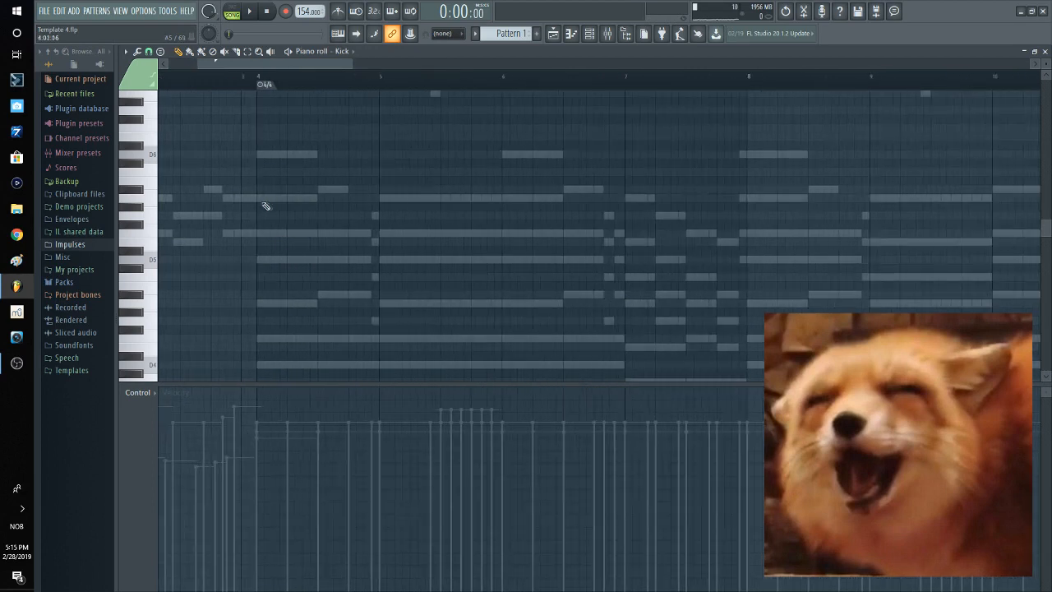
{"action": "left_click", "coordinate": [150, 157]}
{"action": "left_click", "coordinate": [146, 260]}
{"action": "left_click", "coordinate": [280, 262]}
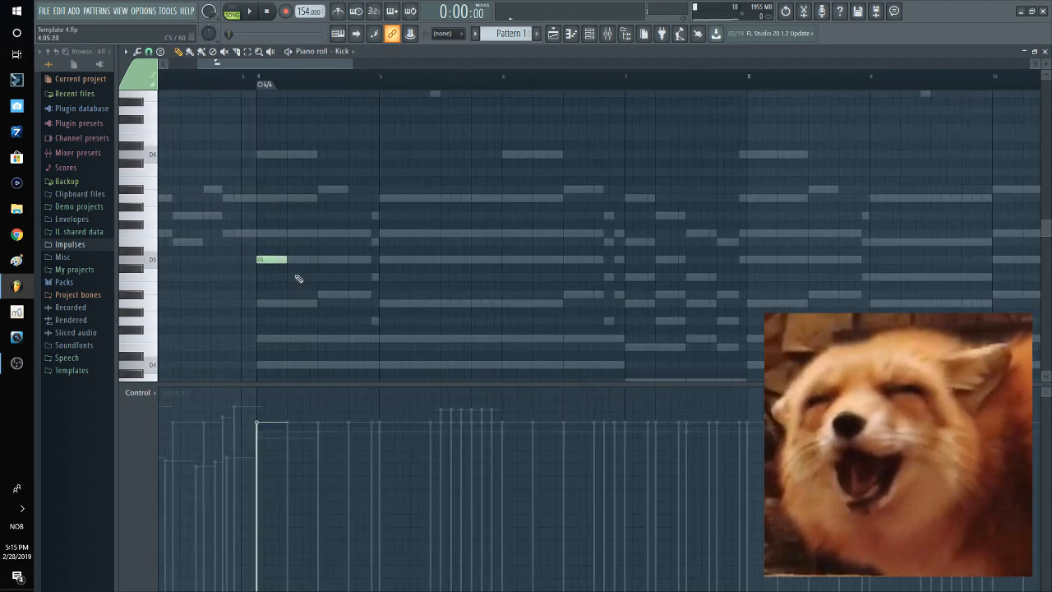
Place a second D5 Kick note at bar 5 and play the arrangement from bar 4.
{"action": "scroll", "coordinate": [296, 277], "scroll_direction": "up", "scroll_amount": 2}
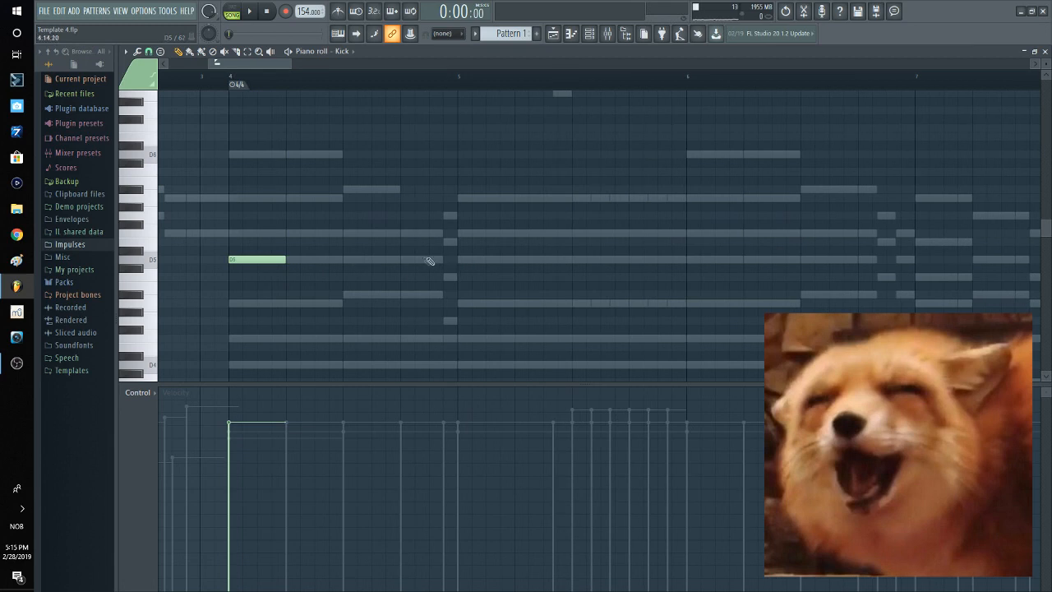
{"action": "left_click", "coordinate": [453, 262]}
{"action": "scroll", "coordinate": [448, 255], "scroll_direction": "down", "scroll_amount": 2}
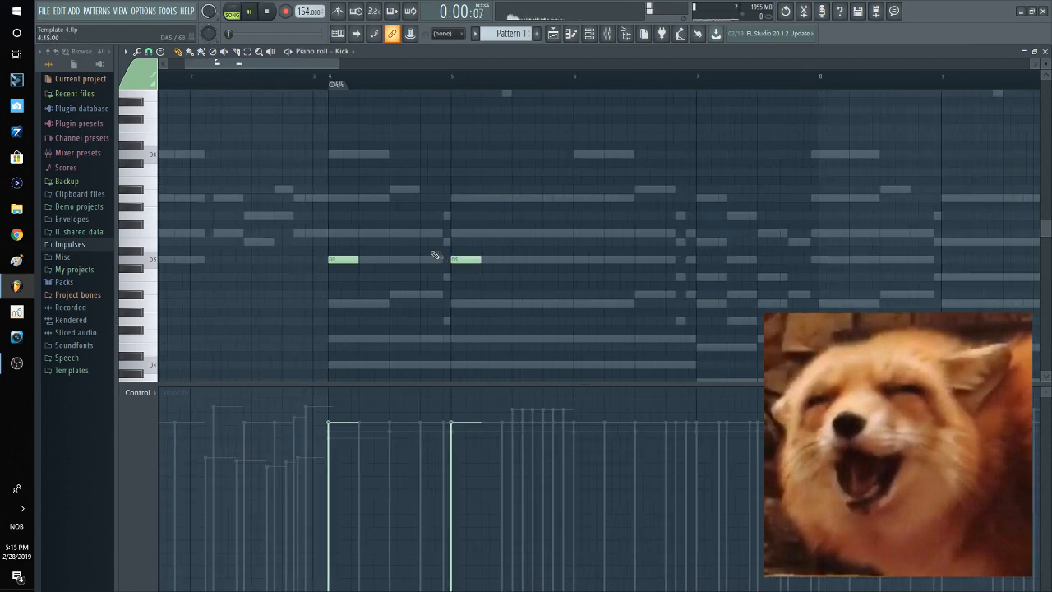
{"action": "left_click", "coordinate": [327, 85]}
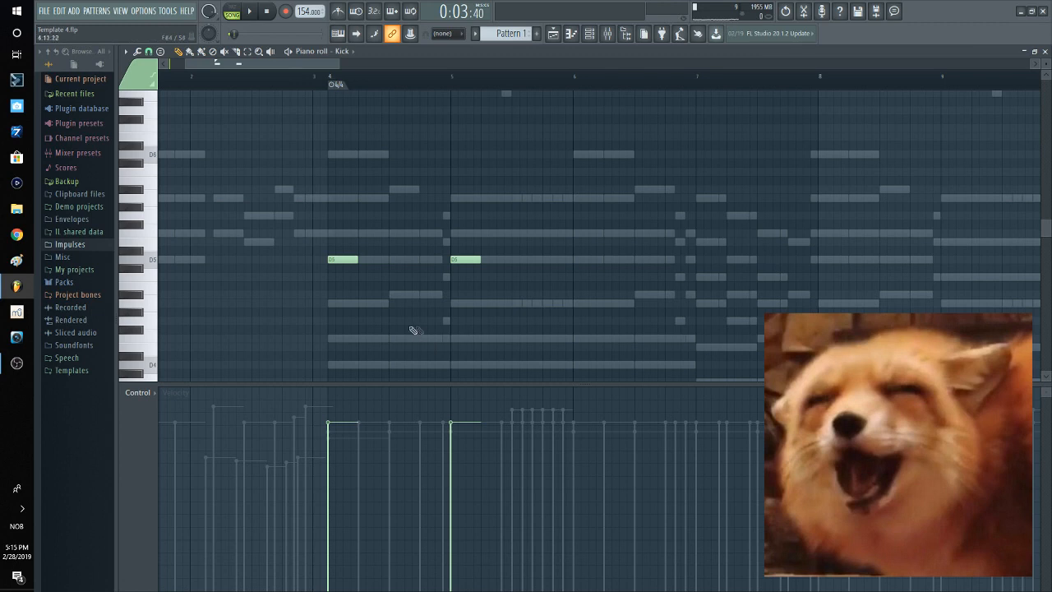
{"action": "scroll", "coordinate": [394, 288], "scroll_direction": "up", "scroll_amount": 2}
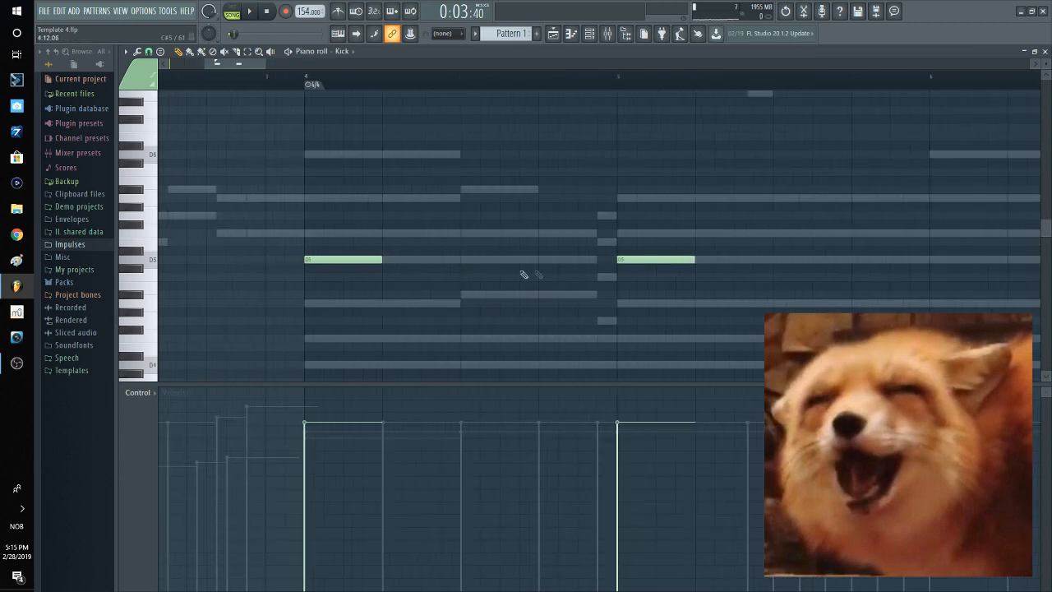
{"action": "scroll", "coordinate": [400, 305], "scroll_direction": "up", "scroll_amount": 2}
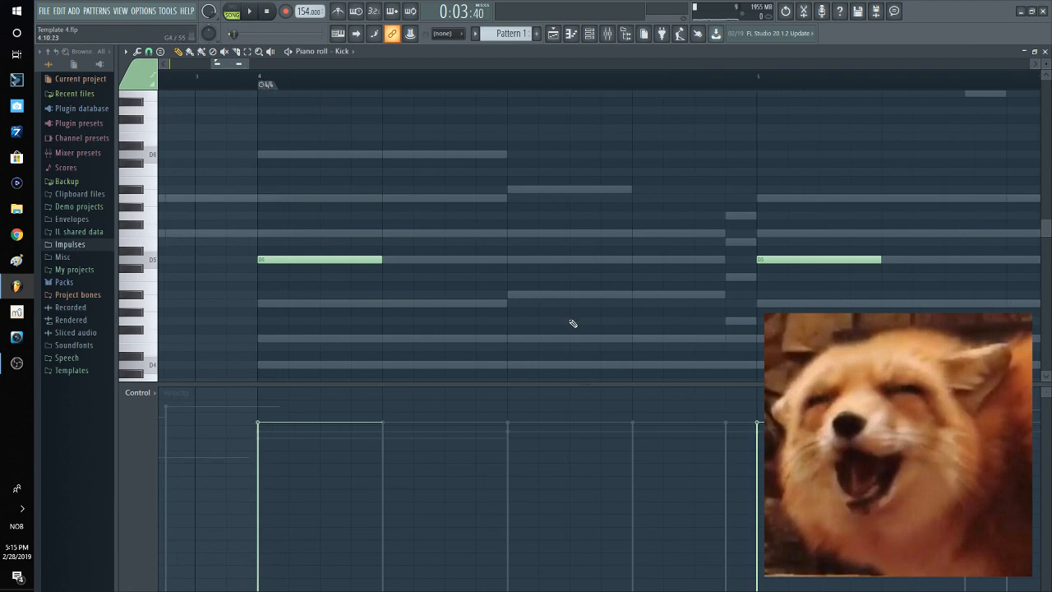
{"action": "scroll", "coordinate": [510, 309], "scroll_direction": "down", "scroll_amount": 3}
{"action": "left_click_drag", "start_coordinate": [487, 276], "coordinate": [393, 193]}
{"action": "left_click", "coordinate": [379, 179]}
{"action": "left_click", "coordinate": [553, 181]}
{"action": "left_click", "coordinate": [679, 181]}
{"action": "right_click", "coordinate": [687, 180]}
{"action": "right_click", "coordinate": [562, 179]}
{"action": "right_click", "coordinate": [397, 179]}
{"action": "right_click", "coordinate": [478, 182]}
{"action": "right_click", "coordinate": [321, 181]}
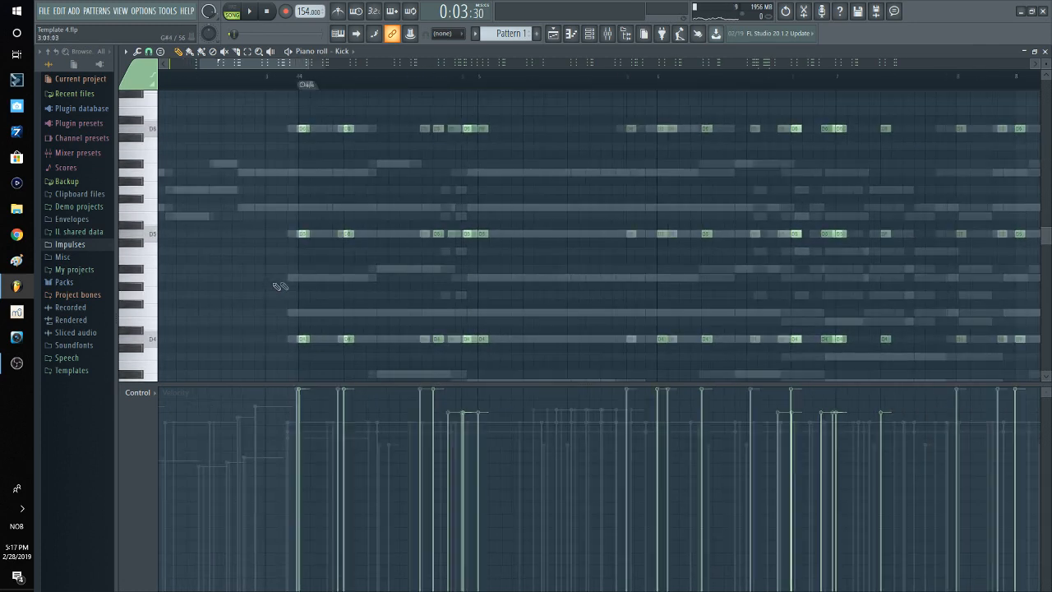
Examine the Kick rhythm and its octave doublings from bar 4 onward, including the variation around bar 7 and the repeats up to bar 20.
{"action": "scroll", "coordinate": [282, 286], "scroll_direction": "down", "scroll_amount": 3}
{"action": "scroll", "coordinate": [349, 200], "scroll_direction": "up", "scroll_amount": 4}
{"action": "left_click_drag", "start_coordinate": [224, 153], "coordinate": [260, 162]}
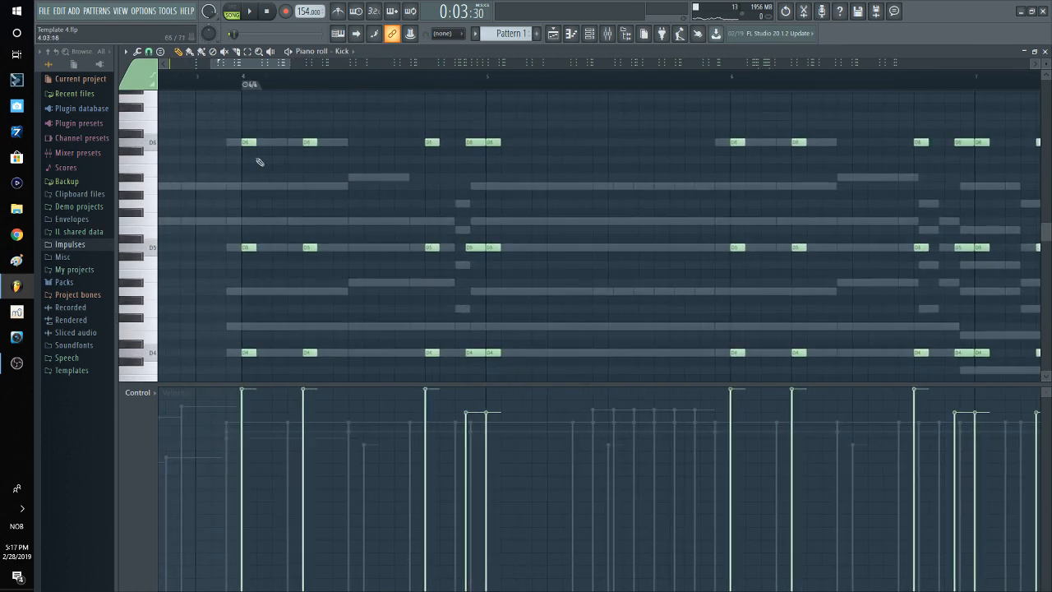
{"action": "scroll", "coordinate": [239, 86], "scroll_direction": "up", "scroll_amount": 2}
{"action": "scroll", "coordinate": [589, 189], "scroll_direction": "down", "scroll_amount": 5}
{"action": "left_click_drag", "start_coordinate": [441, 216], "coordinate": [267, 235]}
{"action": "scroll", "coordinate": [707, 249], "scroll_direction": "up", "scroll_amount": 5}
{"action": "scroll", "coordinate": [494, 218], "scroll_direction": "down", "scroll_amount": 3}
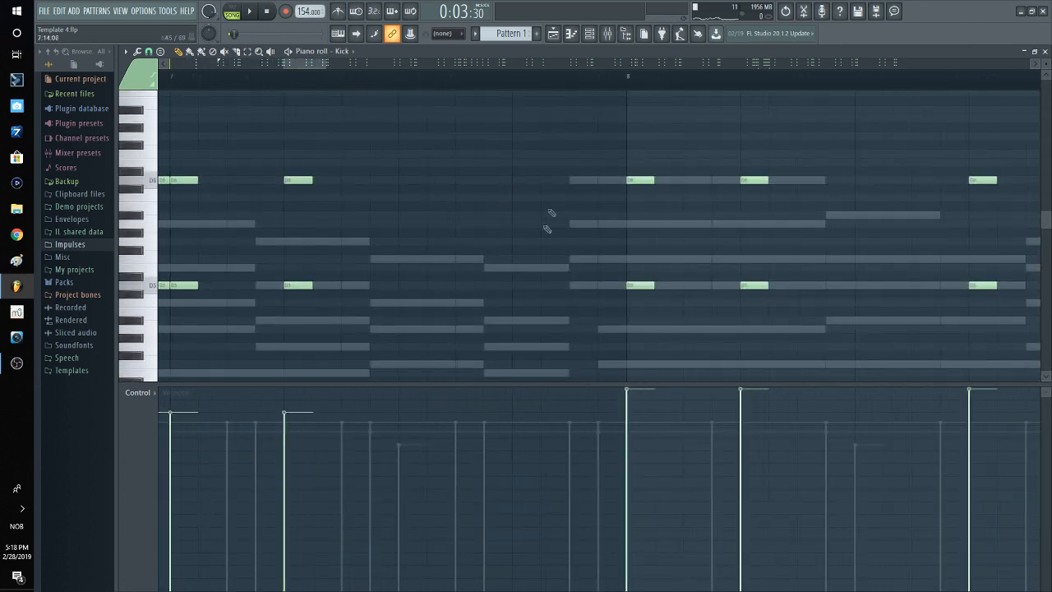
{"action": "scroll", "coordinate": [475, 257], "scroll_direction": "down", "scroll_amount": 2}
{"action": "scroll", "coordinate": [480, 256], "scroll_direction": "down", "scroll_amount": 5}
{"action": "left_click_drag", "start_coordinate": [610, 231], "coordinate": [644, 142]}
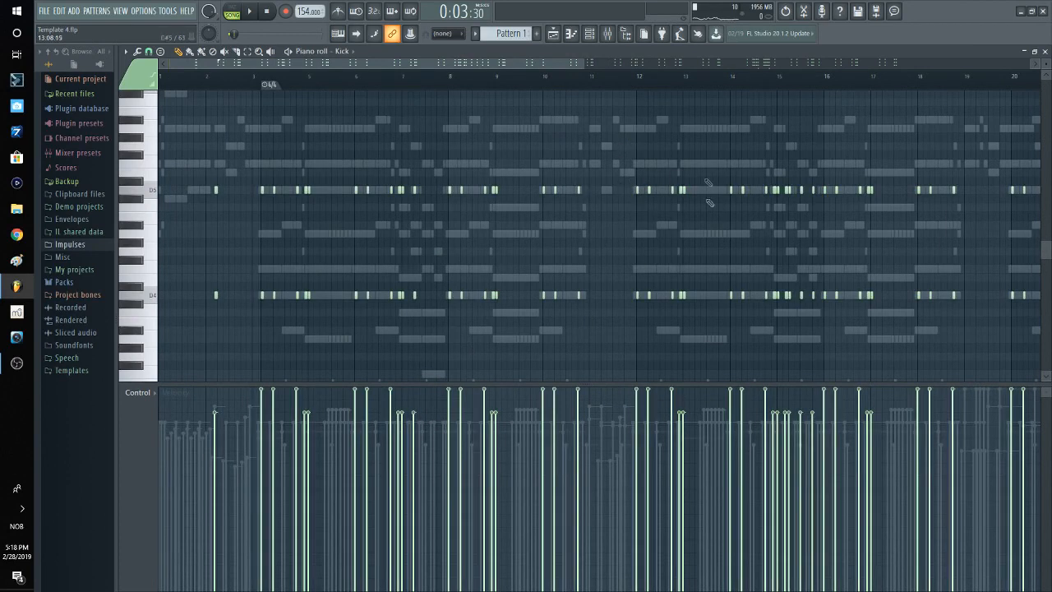
Play the arrangement briefly, stop it, and examine the octave-stacked Kick hit in bar 2.
{"action": "key", "text": "space"}
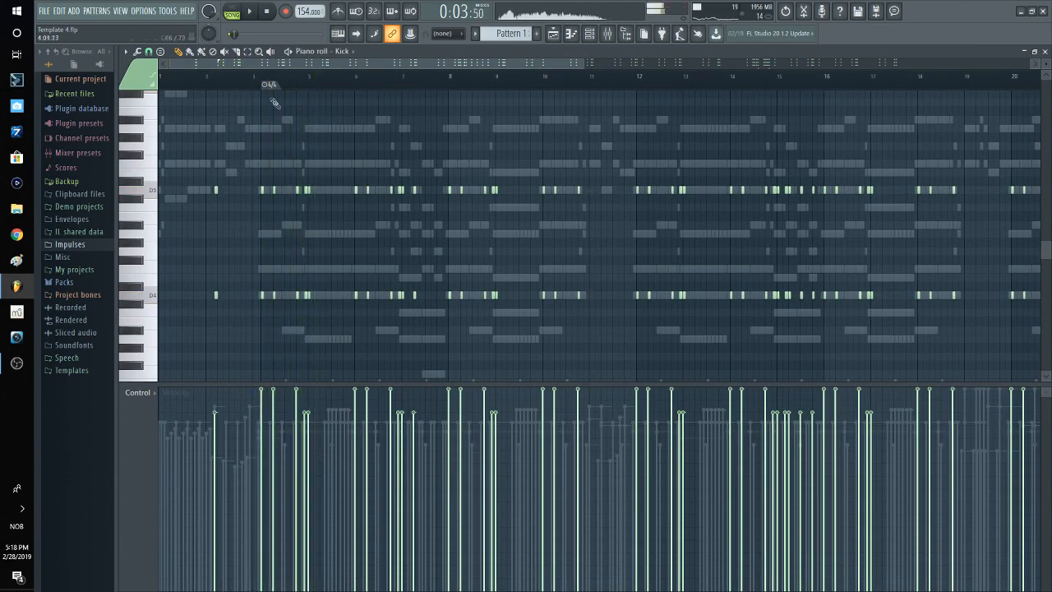
{"action": "key", "text": "space"}
{"action": "scroll", "coordinate": [190, 169], "scroll_direction": "up", "scroll_amount": 7}
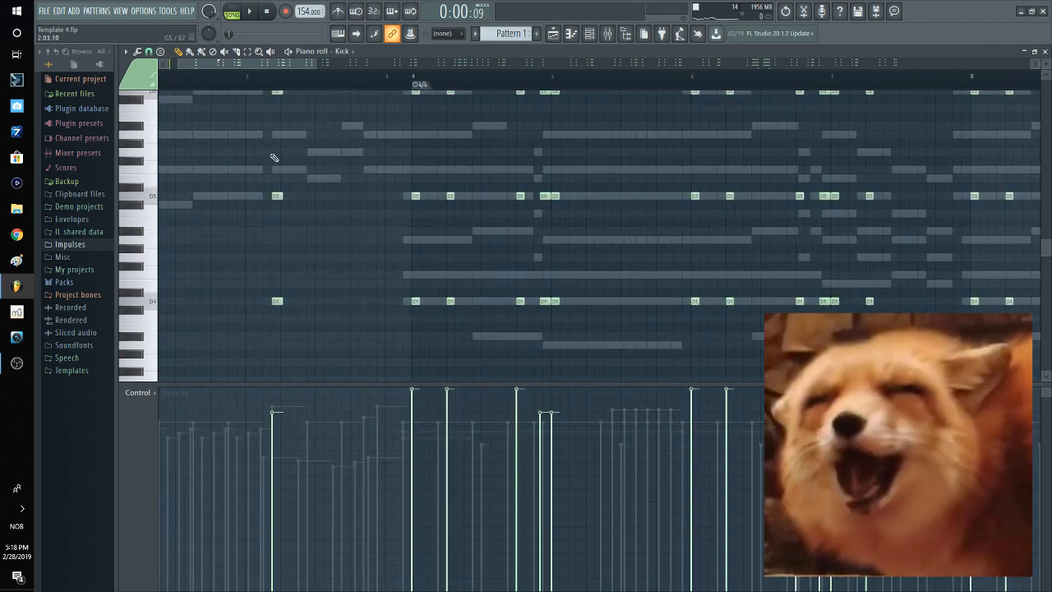
{"action": "scroll", "coordinate": [299, 205], "scroll_direction": "up", "scroll_amount": 3}
{"action": "scroll", "coordinate": [292, 207], "scroll_direction": "down", "scroll_amount": 5}
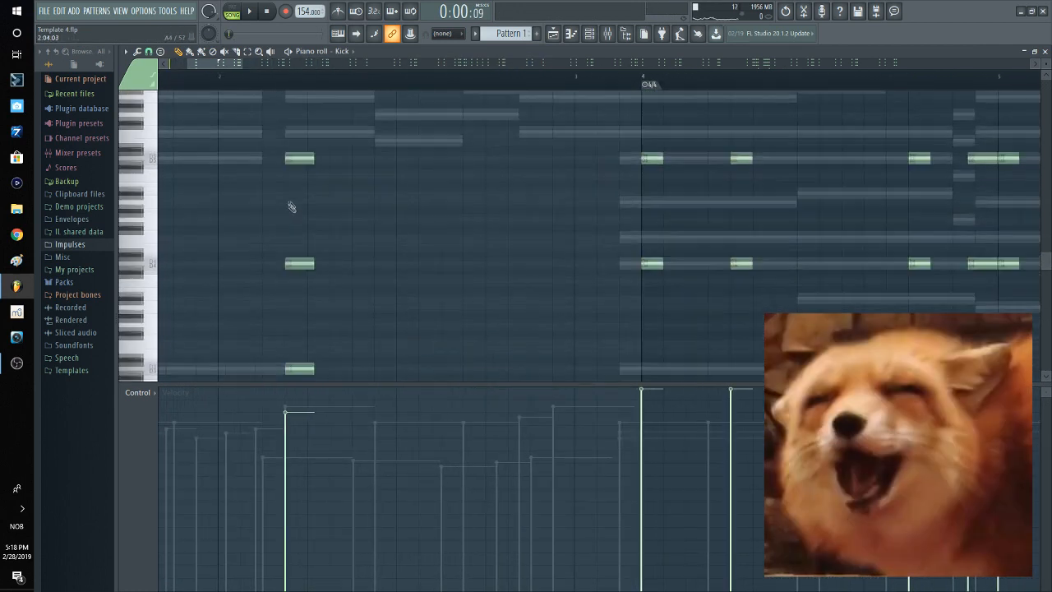
{"action": "scroll", "coordinate": [300, 190], "scroll_direction": "down", "scroll_amount": 2}
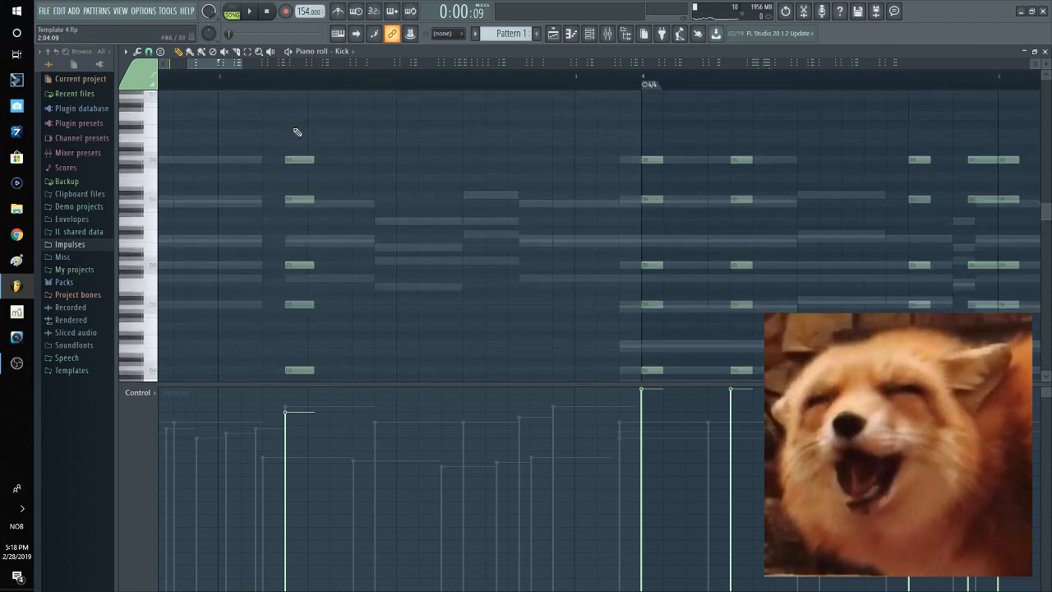
Open the Snare channel's piano roll, examine the run of D3 notes in bars 1 and 2, and play it.
{"action": "left_click", "coordinate": [342, 51]}
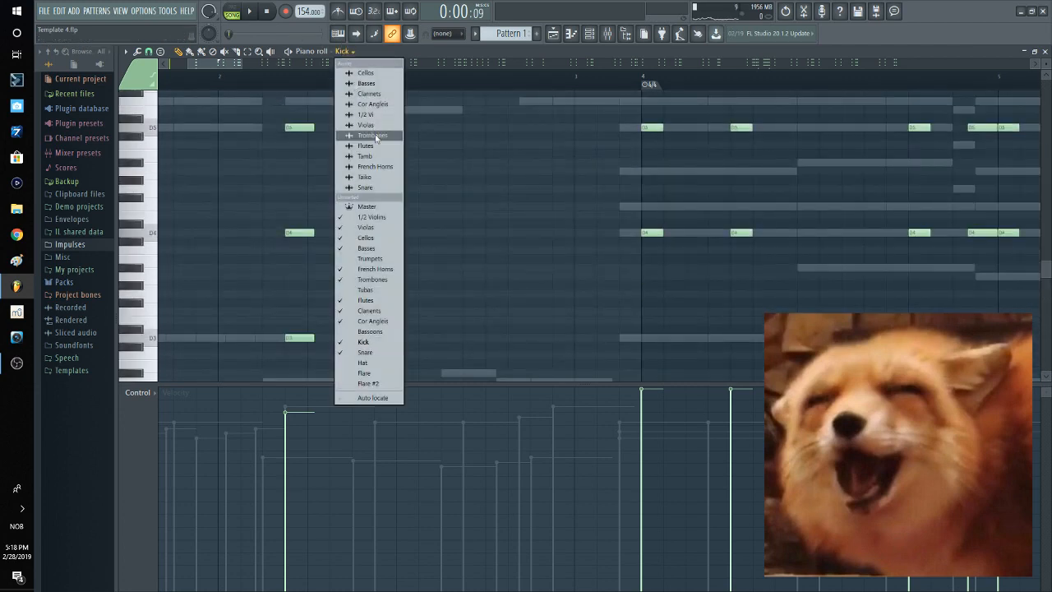
{"action": "left_click", "coordinate": [365, 352]}
{"action": "scroll", "coordinate": [353, 313], "scroll_direction": "down", "scroll_amount": 4}
{"action": "scroll", "coordinate": [247, 255], "scroll_direction": "left", "scroll_amount": 3}
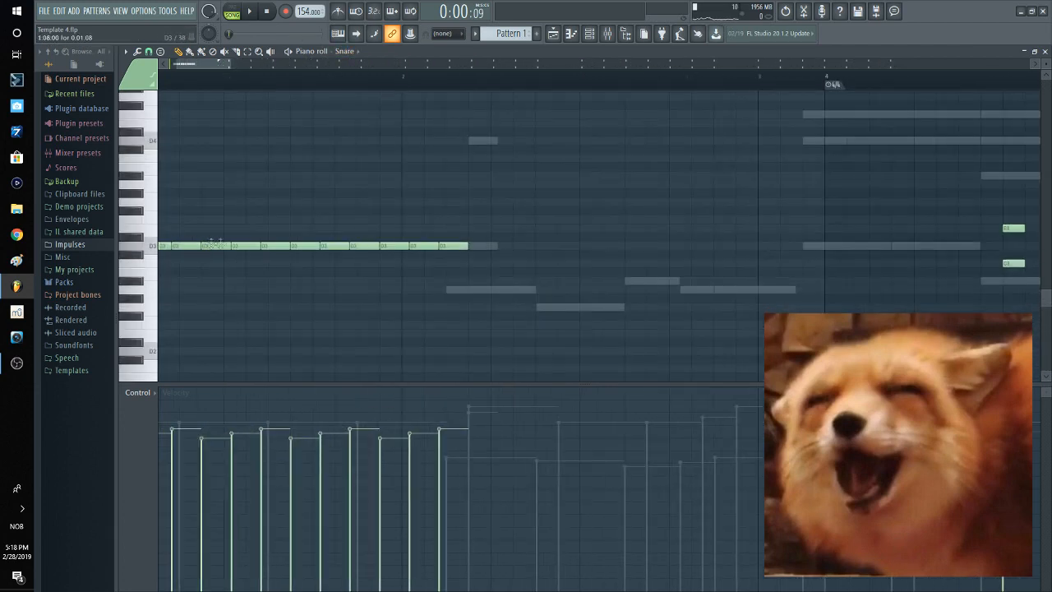
{"action": "scroll", "coordinate": [481, 258], "scroll_direction": "up", "scroll_amount": 2}
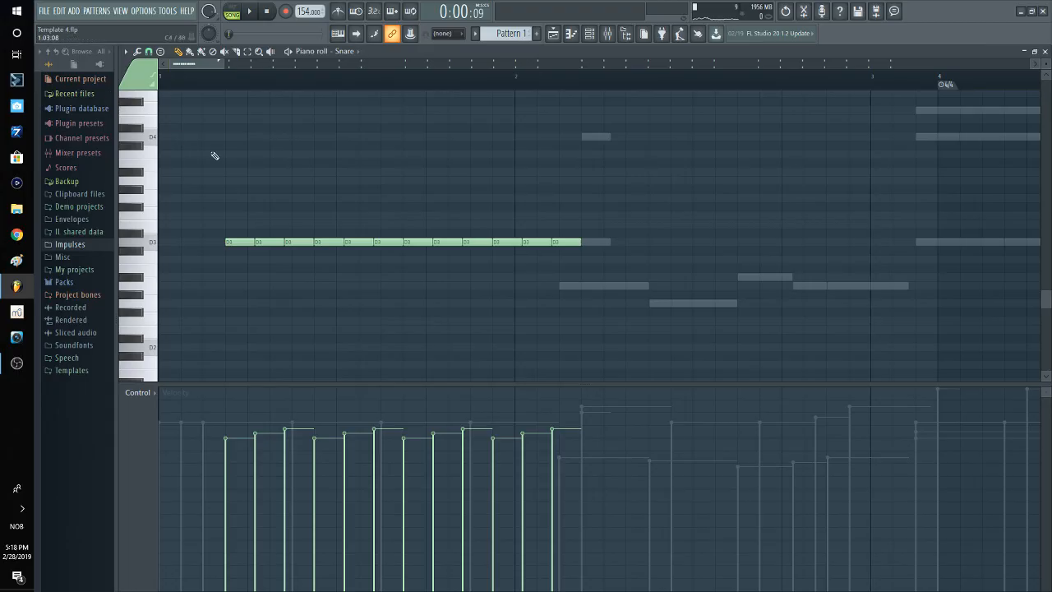
{"action": "key", "text": "space"}
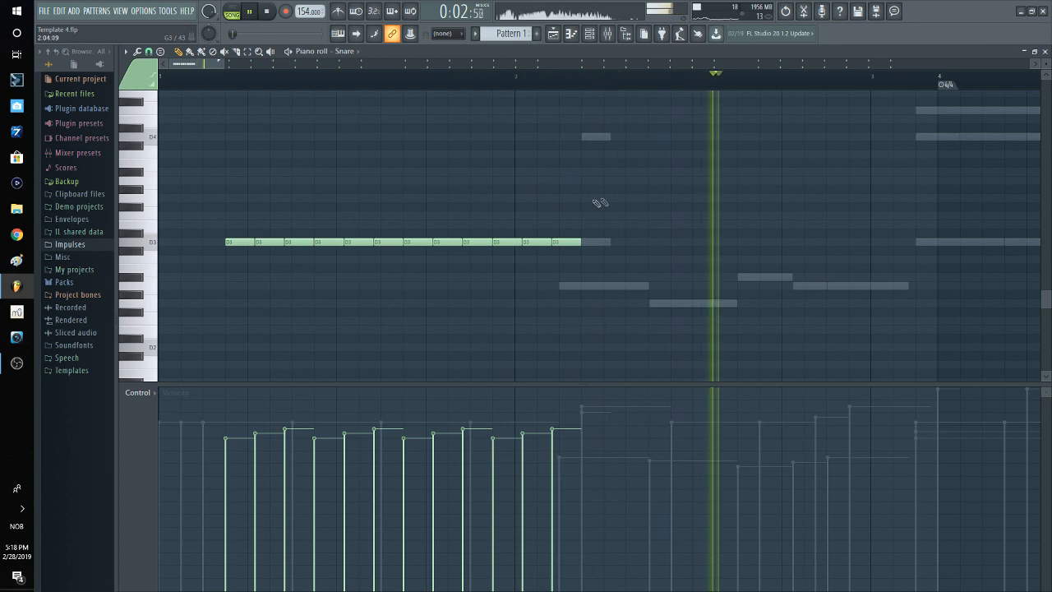
Open the Hat channel's piano roll, audition the keys around D3, and place a D3 note at bar 4.
{"action": "left_click_drag", "start_coordinate": [595, 203], "coordinate": [440, 217]}
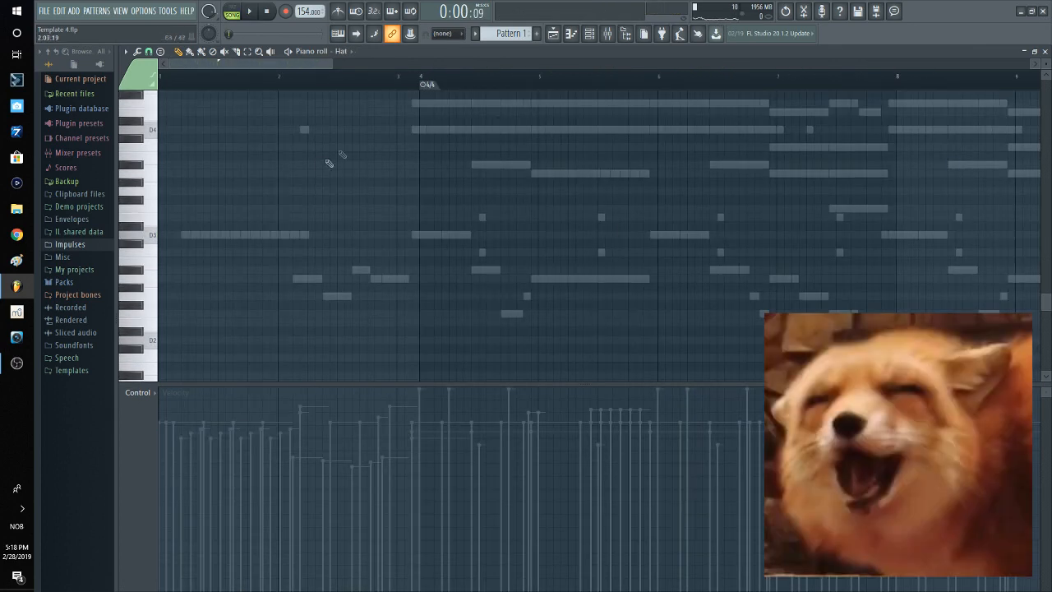
{"action": "scroll", "coordinate": [381, 250], "scroll_direction": "up", "scroll_amount": 3}
{"action": "left_click_drag", "start_coordinate": [491, 238], "coordinate": [388, 255]}
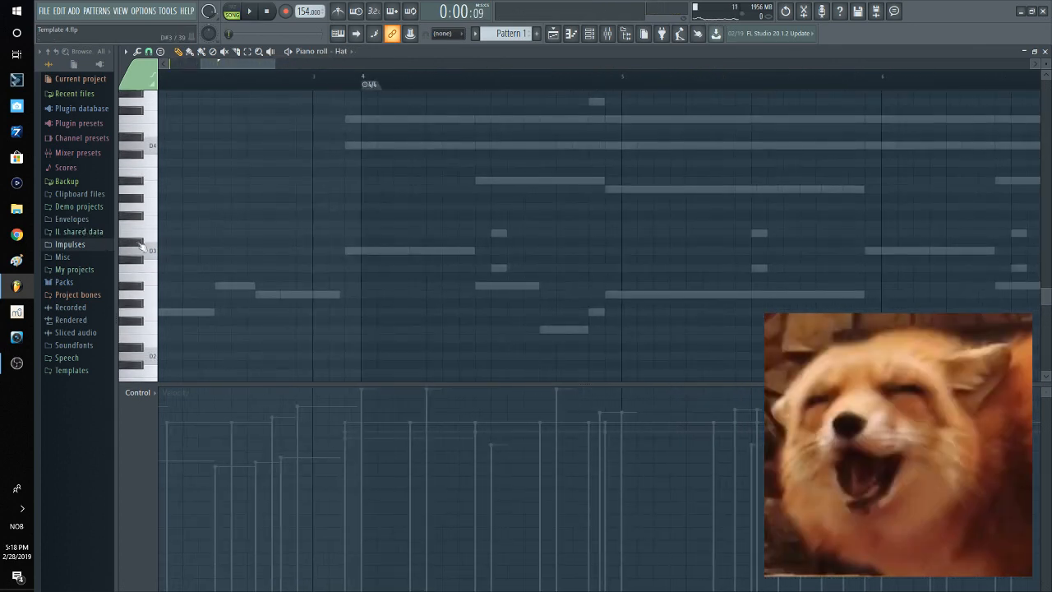
{"action": "mouse_move", "coordinate": [149, 295]}
{"action": "left_mouse_down"}
{"action": "mouse_move", "coordinate": [147, 234]}
{"action": "mouse_move", "coordinate": [149, 250]}
{"action": "left_mouse_up"}
{"action": "scroll", "coordinate": [373, 263], "scroll_direction": "up", "scroll_amount": 3}
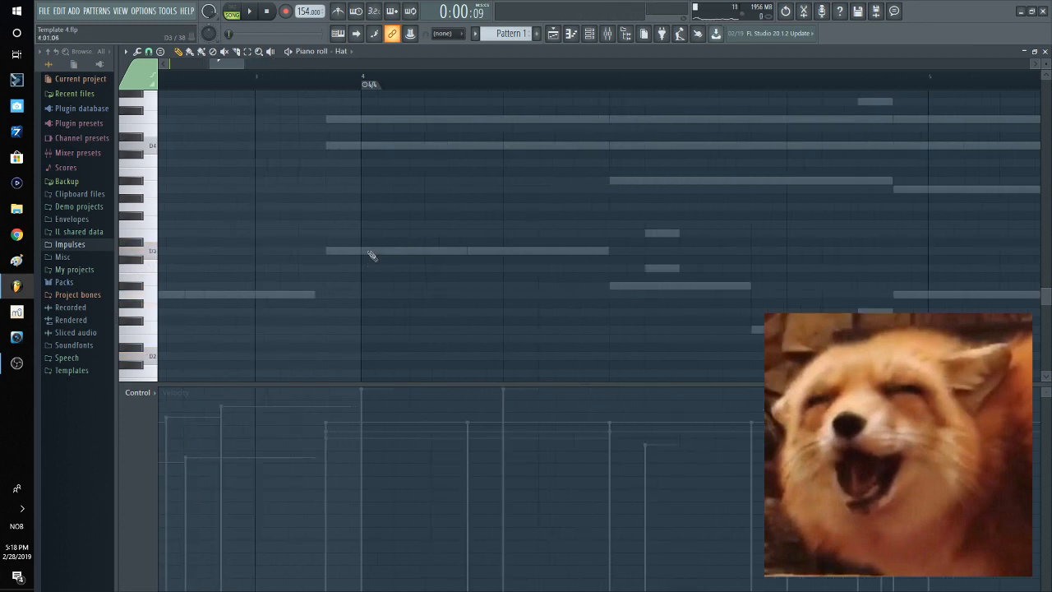
{"action": "left_click", "coordinate": [368, 251]}
{"action": "left_click_drag", "start_coordinate": [502, 254], "coordinate": [431, 260]}
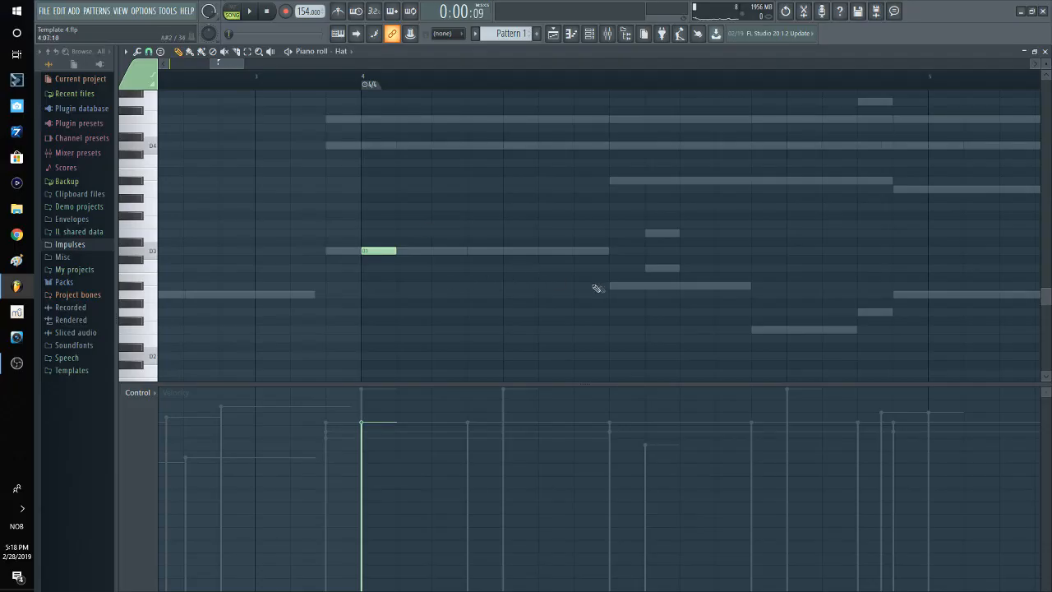
Examine the alternating C3 and D3 Hat notes across the song and listen to them in playback from just before bar 4.
{"action": "scroll", "coordinate": [599, 289], "scroll_direction": "up", "scroll_amount": 6}
{"action": "scroll", "coordinate": [340, 291], "scroll_direction": "down", "scroll_amount": 4}
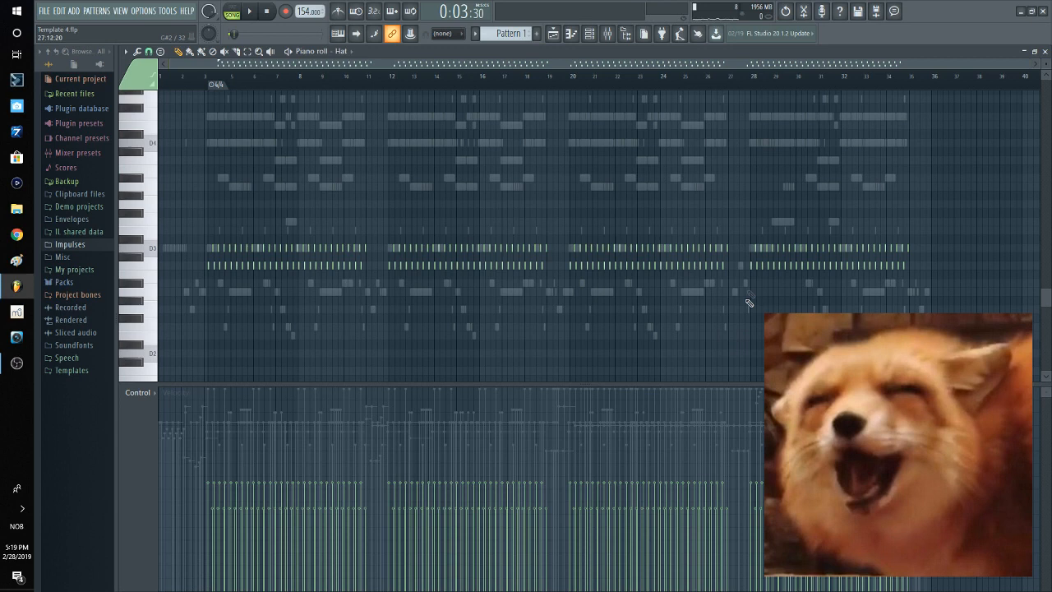
{"action": "scroll", "coordinate": [205, 348], "scroll_direction": "up", "scroll_amount": 6, "text": "ctrl"}
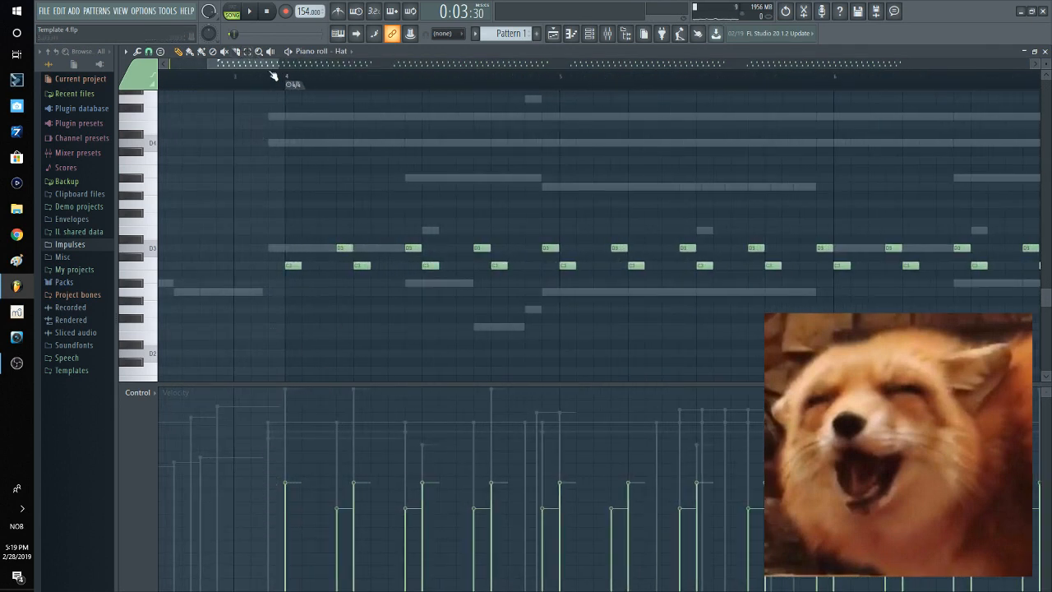
{"action": "left_click", "coordinate": [240, 85]}
{"action": "key", "text": "space"}
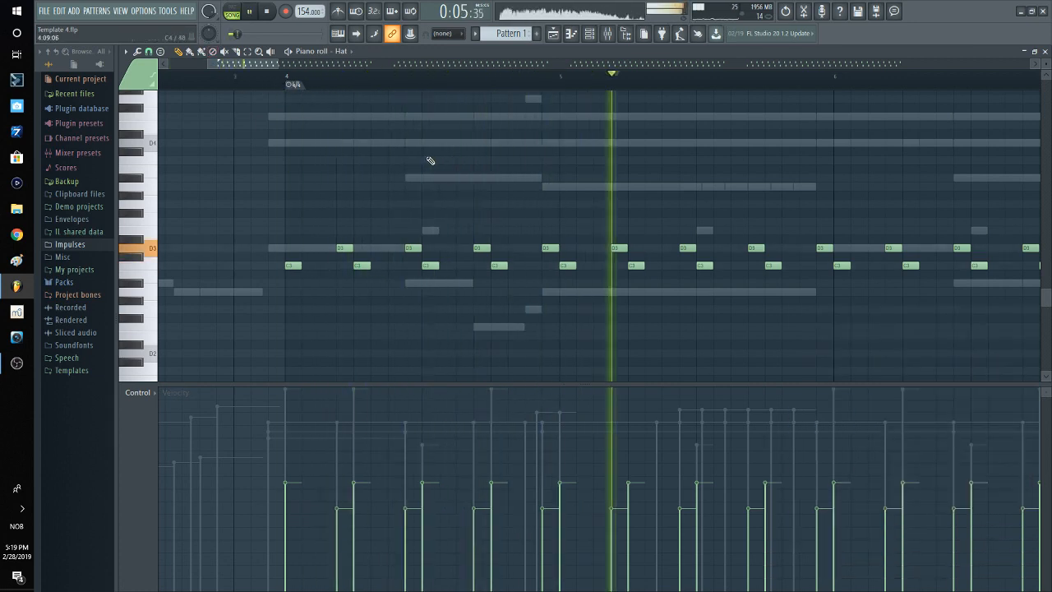
{"action": "key", "text": "space"}
{"action": "scroll", "coordinate": [429, 175], "scroll_direction": "down", "scroll_amount": 3}
{"action": "scroll", "coordinate": [411, 200], "scroll_direction": "up", "scroll_amount": 5}
{"action": "left_click_drag", "start_coordinate": [590, 138], "coordinate": [446, 370]}
{"action": "key", "text": "space"}
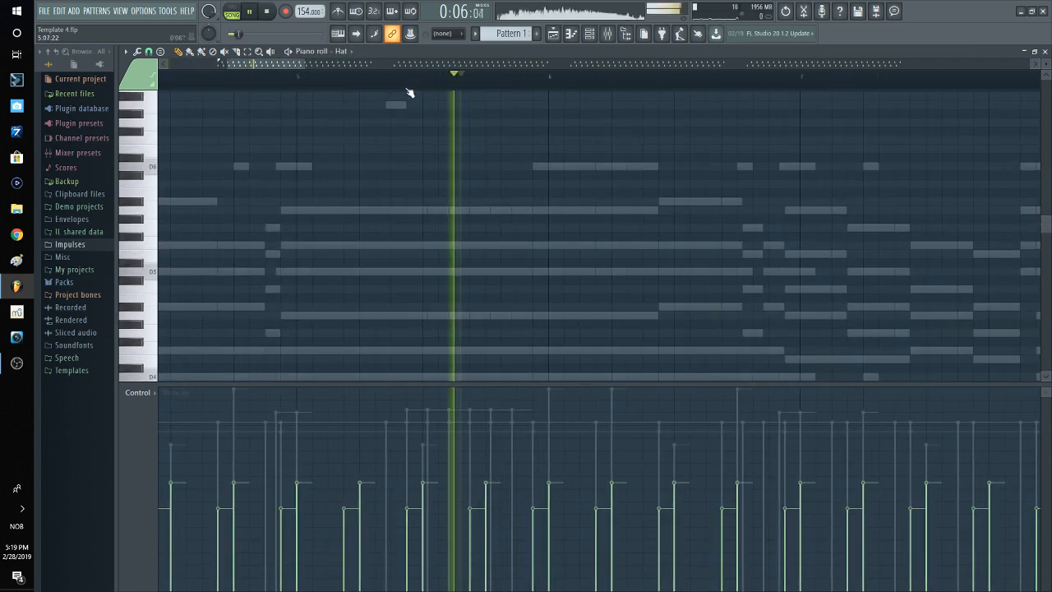
{"action": "key", "text": "space"}
Shorten the Channel rack and open the Flare channel's piano roll.
{"action": "left_click", "coordinate": [1046, 51]}
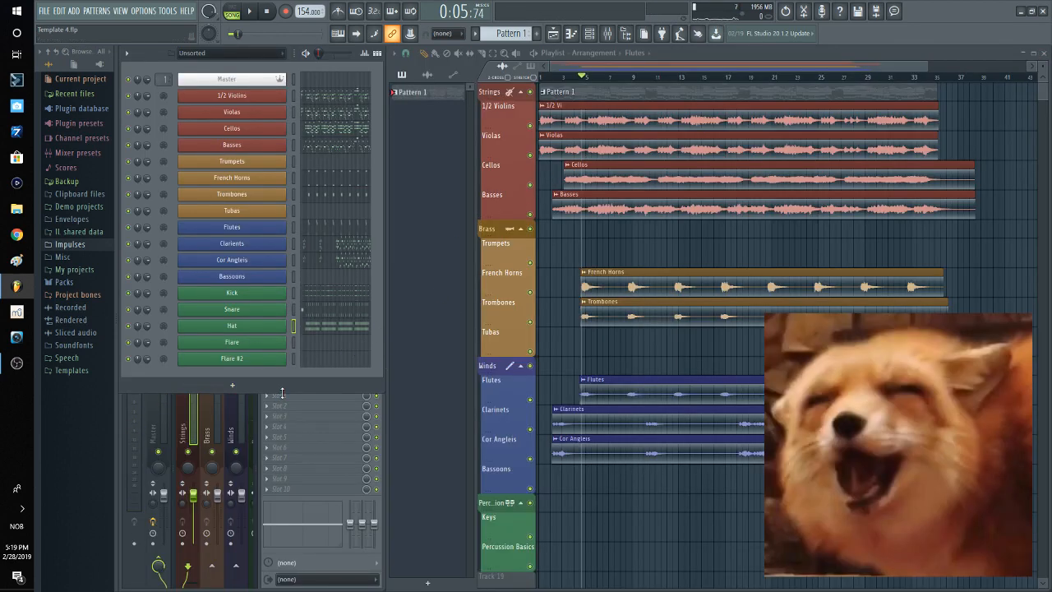
{"action": "left_click_drag", "start_coordinate": [276, 390], "coordinate": [280, 361]}
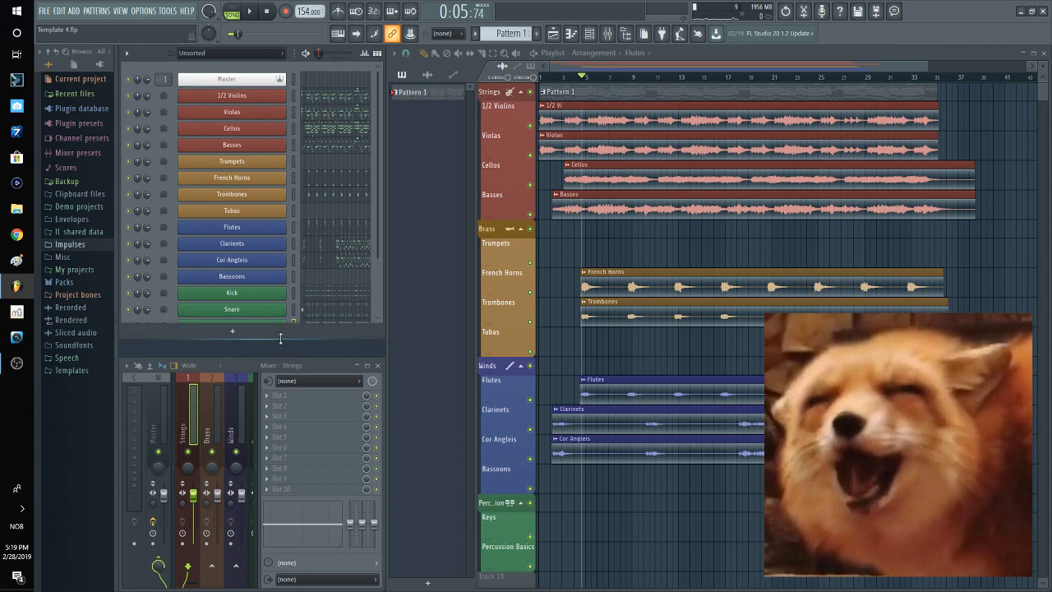
{"action": "scroll", "coordinate": [327, 302], "scroll_direction": "down", "scroll_amount": 2}
{"action": "left_click", "coordinate": [316, 311]}
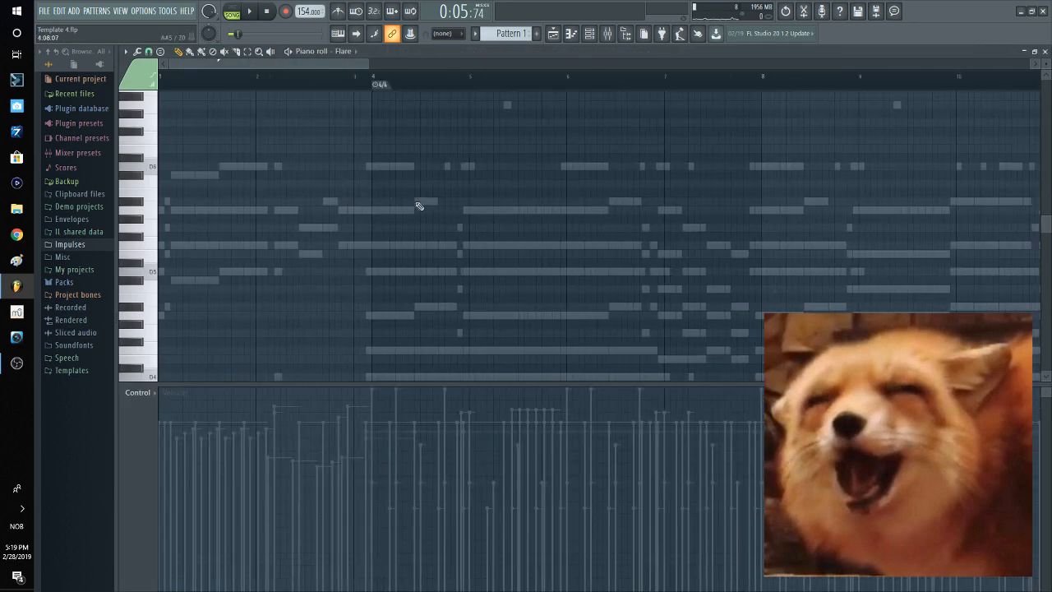
{"action": "scroll", "coordinate": [247, 218], "scroll_direction": "up", "scroll_amount": 5}
{"action": "scroll", "coordinate": [312, 242], "scroll_direction": "down", "scroll_amount": 3}
{"action": "scroll", "coordinate": [316, 230], "scroll_direction": "up", "scroll_amount": 3}
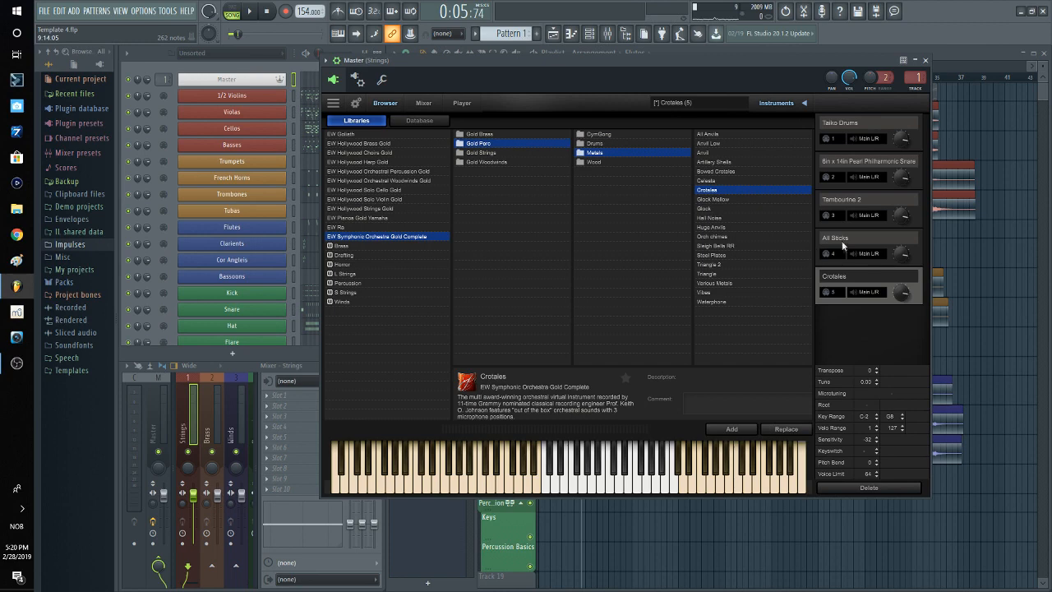
Audition the All Sticks and Crotales instruments in the Master channel's plugin and close its window.
{"action": "left_click", "coordinate": [842, 241]}
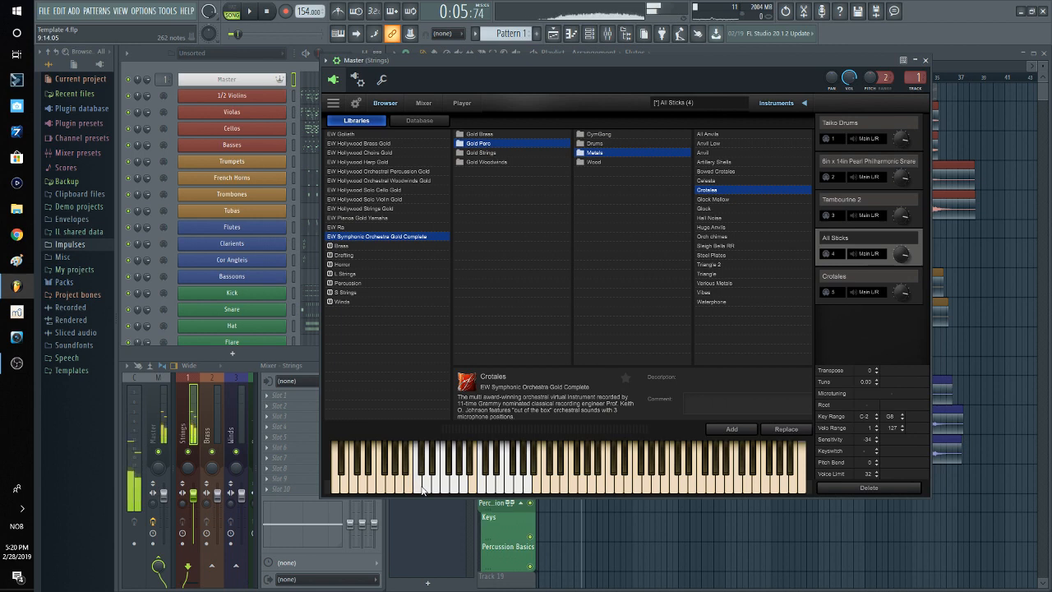
{"action": "left_click", "coordinate": [844, 278]}
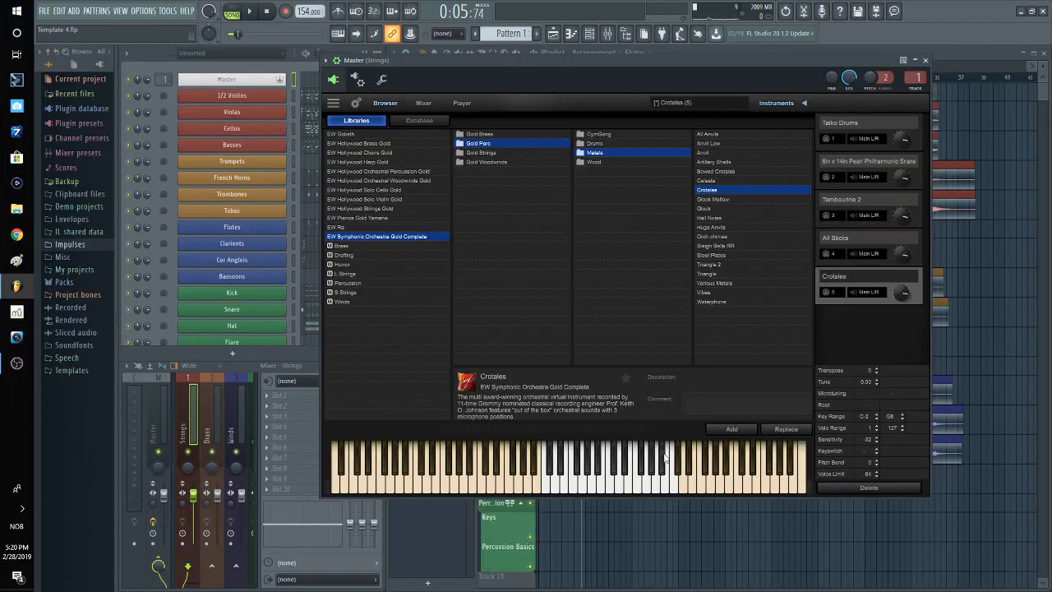
{"action": "left_click", "coordinate": [676, 488]}
{"action": "left_click", "coordinate": [660, 490]}
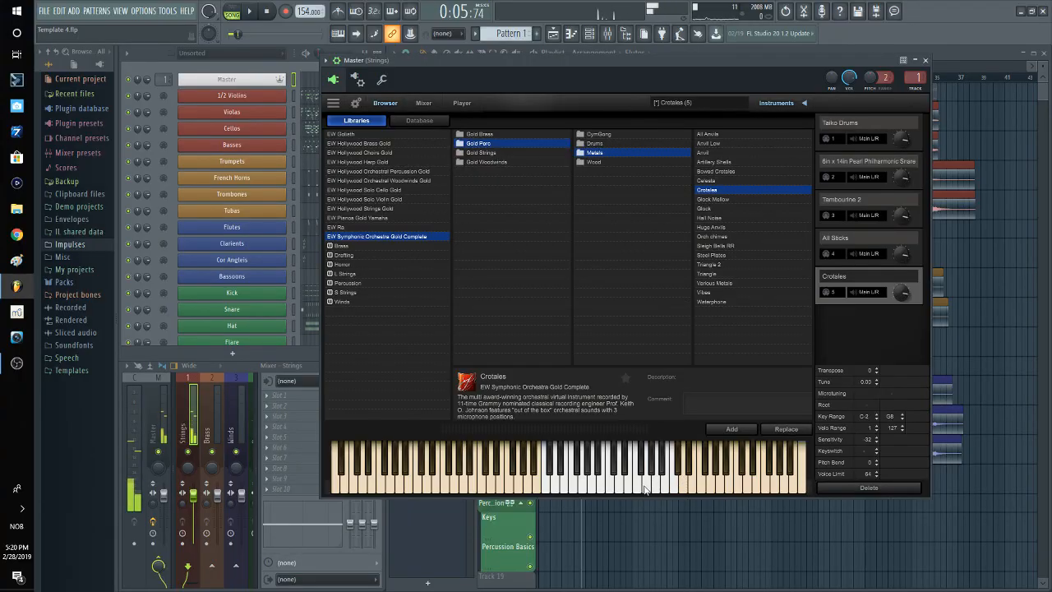
{"action": "left_click", "coordinate": [640, 490]}
{"action": "left_click", "coordinate": [659, 489]}
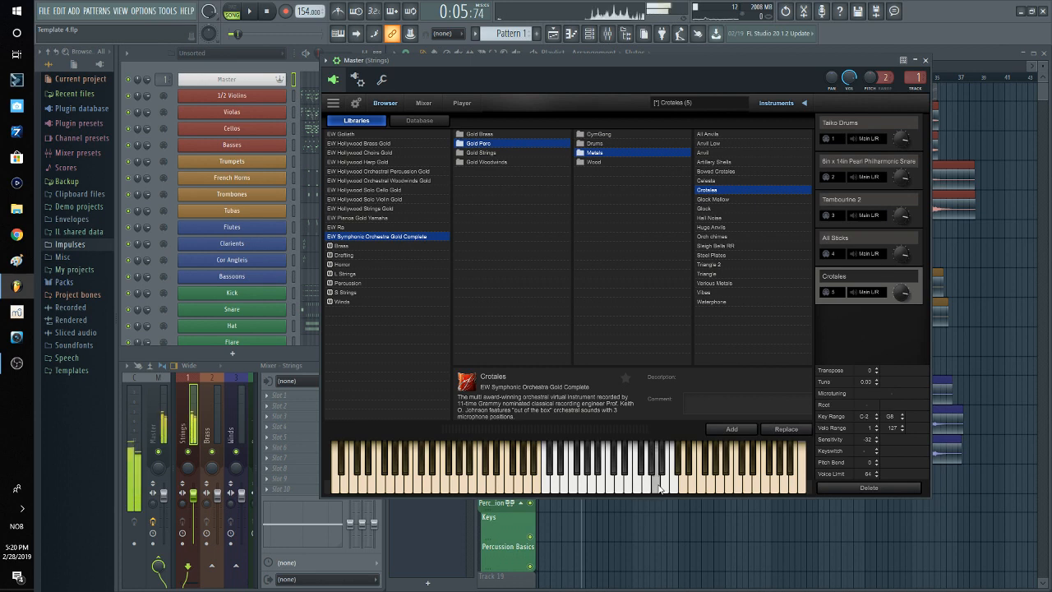
{"action": "left_click", "coordinate": [649, 488]}
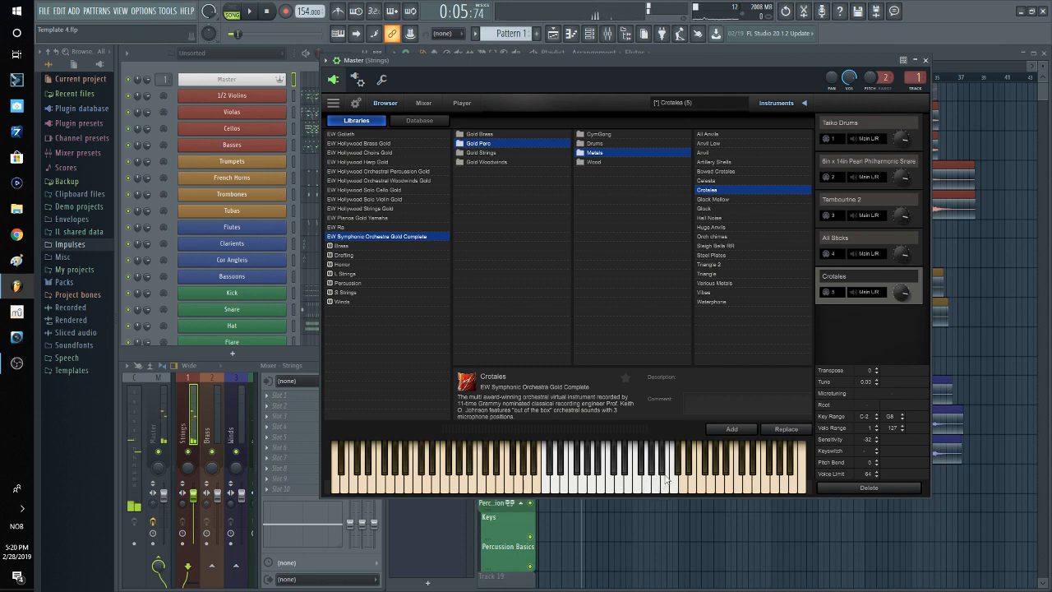
{"action": "left_click", "coordinate": [925, 60]}
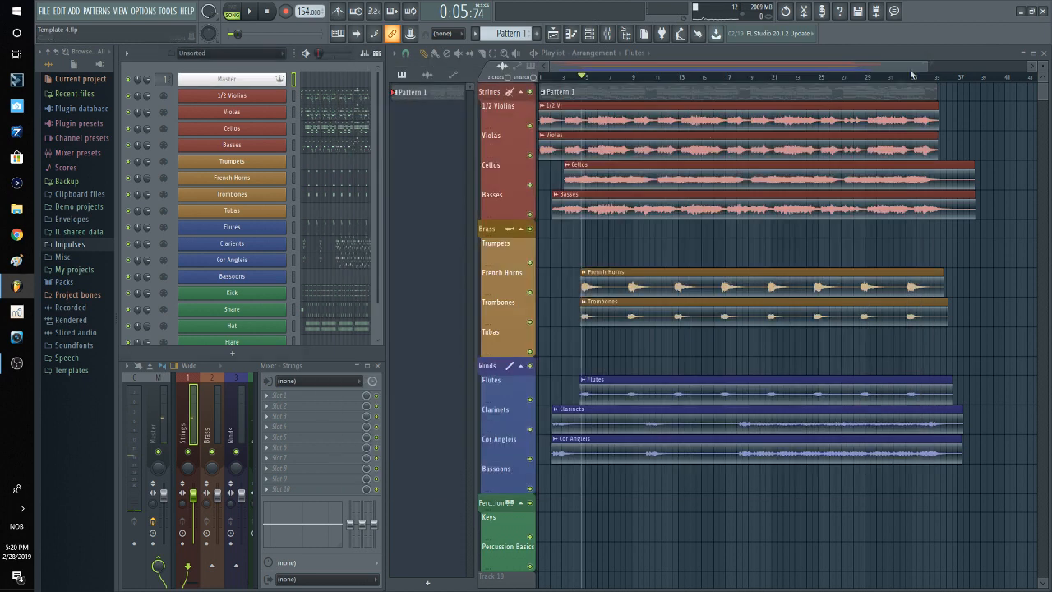
Open the Flare channel's piano roll from the Channel rack and examine the Hat notes leading into bar 4.
{"action": "scroll", "coordinate": [332, 282], "scroll_direction": "down", "scroll_amount": 2}
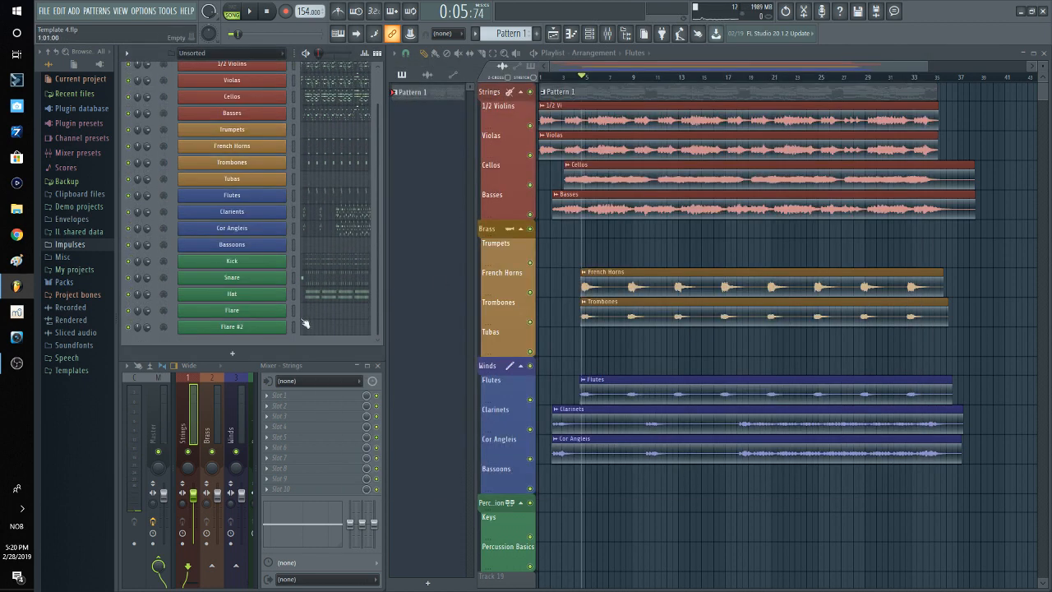
{"action": "left_click", "coordinate": [318, 315]}
{"action": "scroll", "coordinate": [418, 233], "scroll_direction": "up", "scroll_amount": 5}
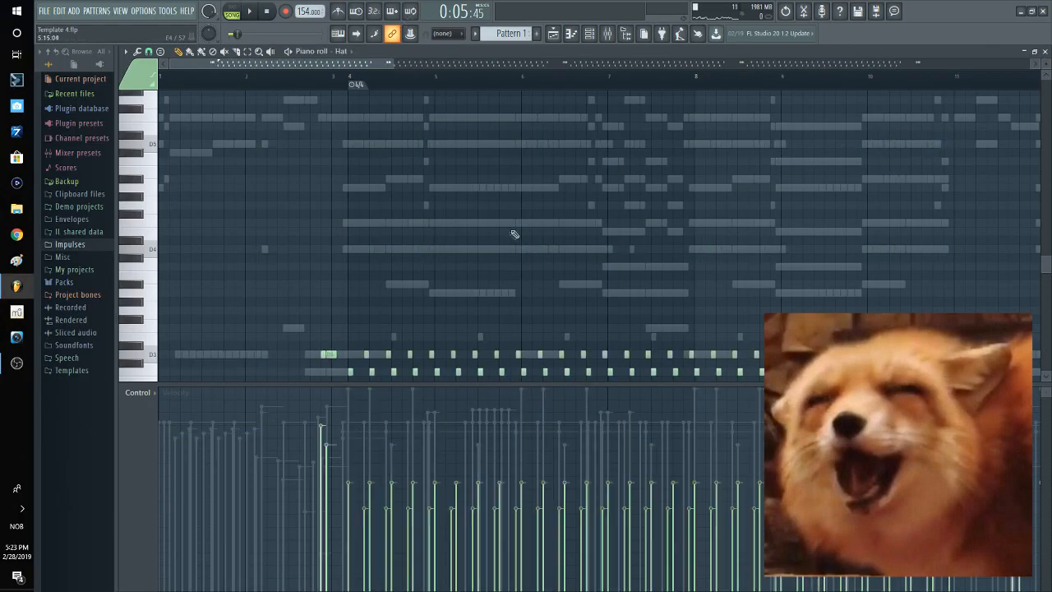
{"action": "scroll", "coordinate": [493, 210], "scroll_direction": "down", "scroll_amount": 3}
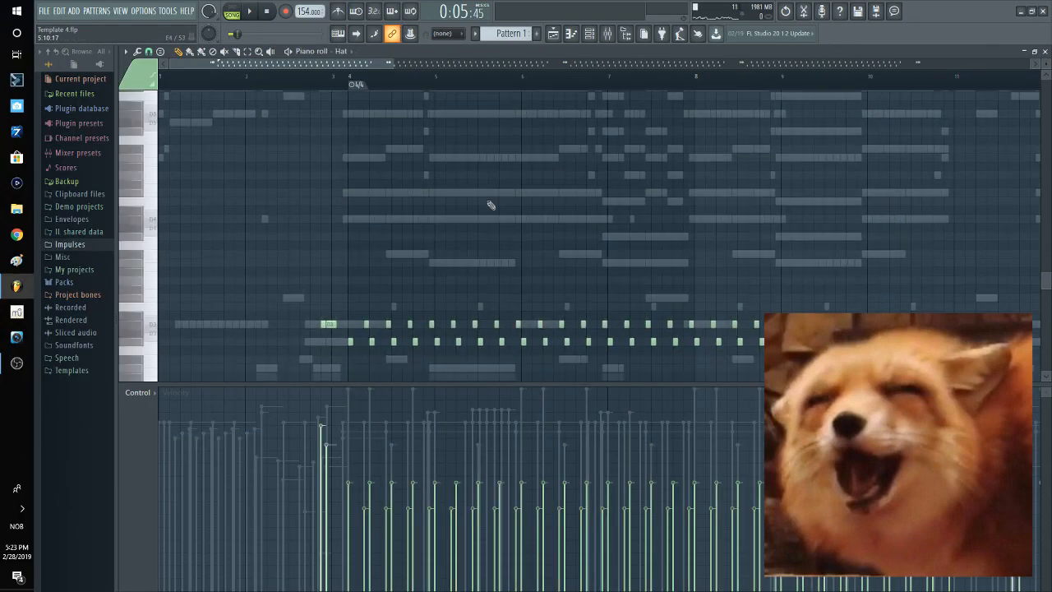
{"action": "scroll", "coordinate": [462, 212], "scroll_direction": "down", "scroll_amount": 2}
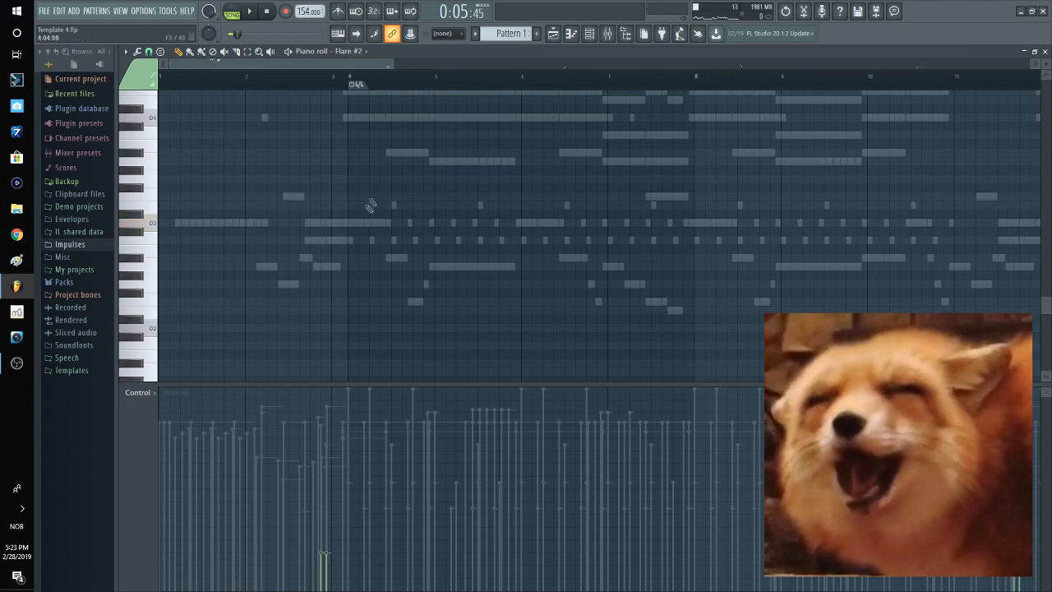
Audition the A7 and A6 keys in Flare #2's piano roll and examine its short hits across the song.
{"action": "scroll", "coordinate": [371, 206], "scroll_direction": "up", "scroll_amount": 12}
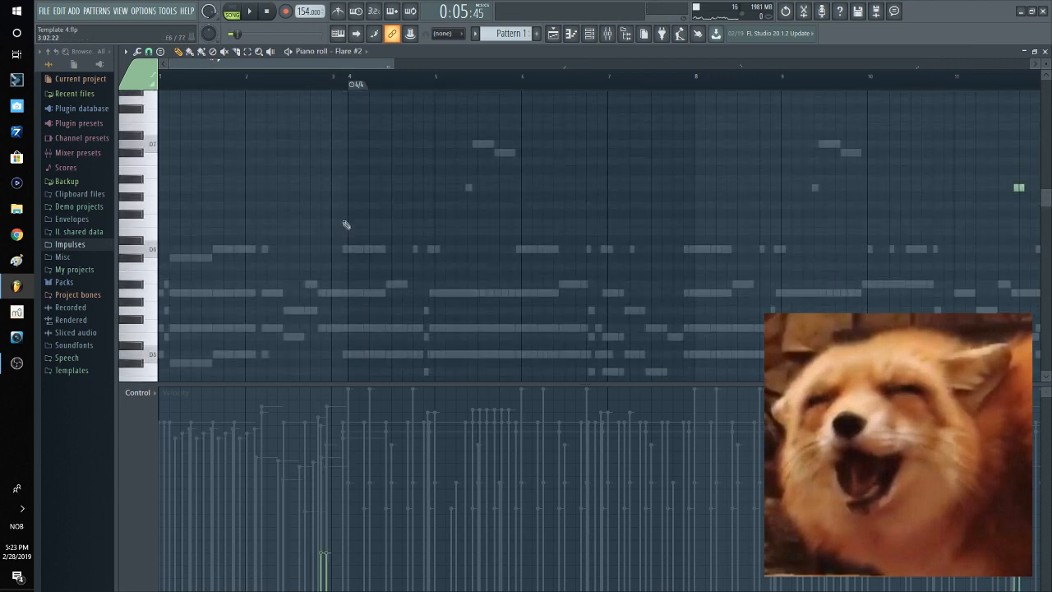
{"action": "left_click", "coordinate": [151, 189]}
{"action": "left_click_drag", "start_coordinate": [152, 190], "coordinate": [142, 300]}
{"action": "left_click", "coordinate": [144, 299]}
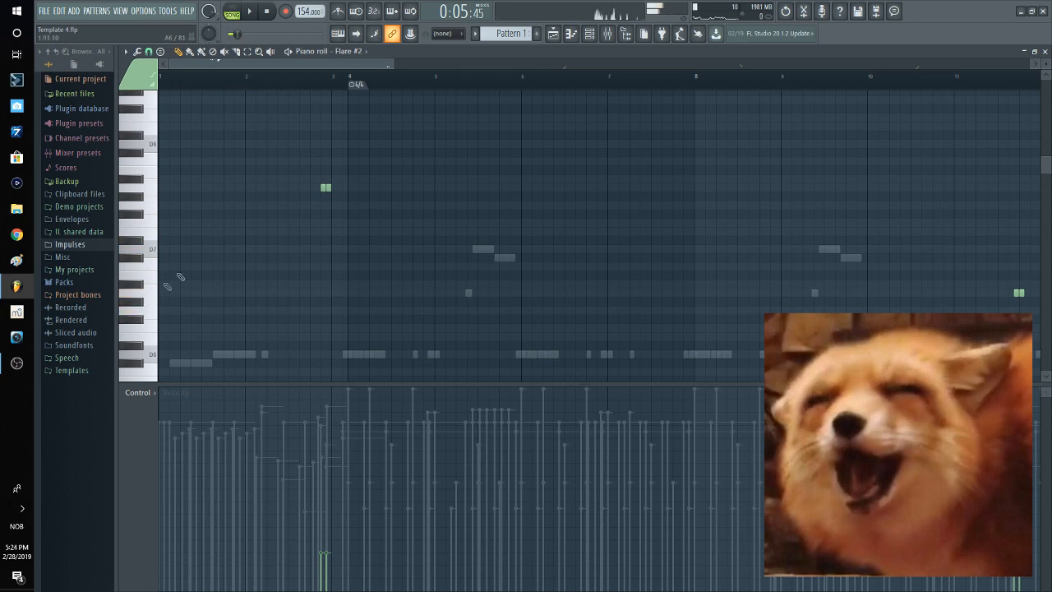
{"action": "scroll", "coordinate": [552, 204], "scroll_direction": "down", "scroll_amount": 5}
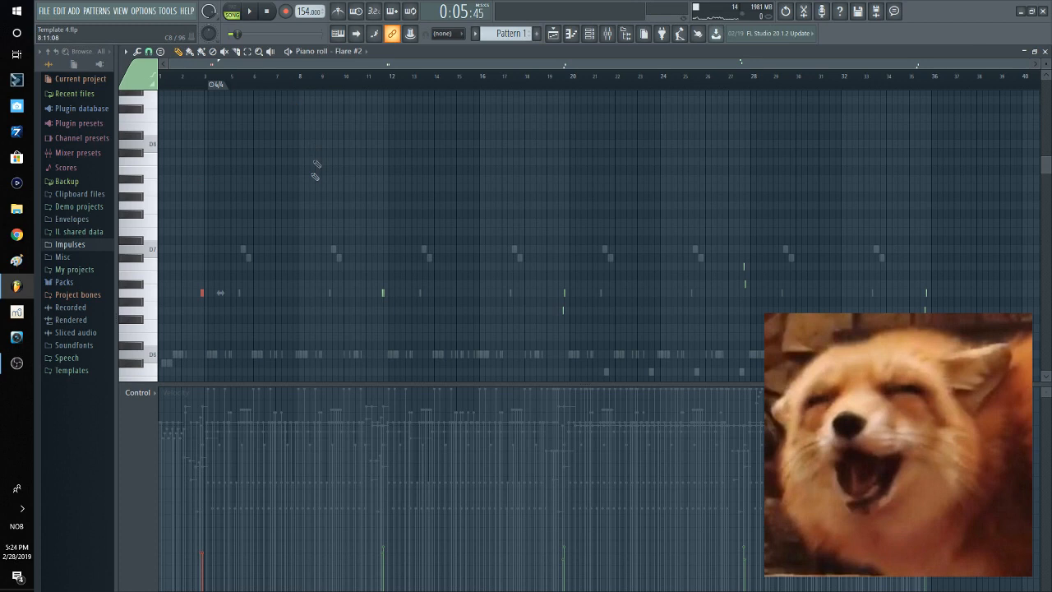
{"action": "scroll", "coordinate": [282, 273], "scroll_direction": "down", "scroll_amount": 2}
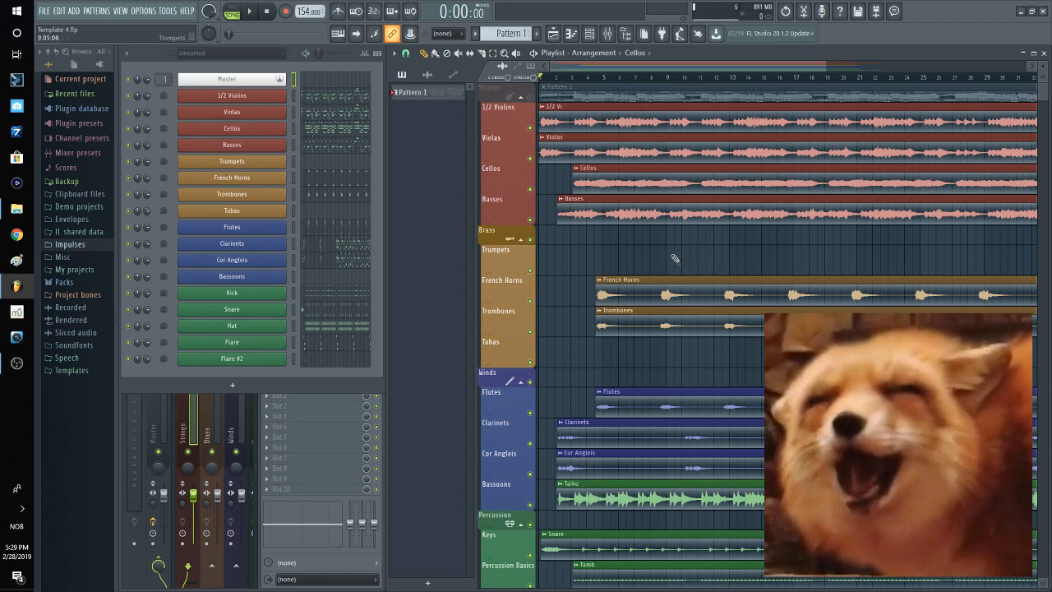
Play the full arrangement from the start of the playlist.
{"action": "mouse_move", "coordinate": [709, 67]}
{"action": "left_mouse_down"}
{"action": "mouse_move", "coordinate": [880, 64]}
{"action": "mouse_move", "coordinate": [668, 64]}
{"action": "mouse_move", "coordinate": [740, 65]}
{"action": "mouse_move", "coordinate": [709, 66]}
{"action": "left_mouse_up"}
{"action": "key", "text": "space"}
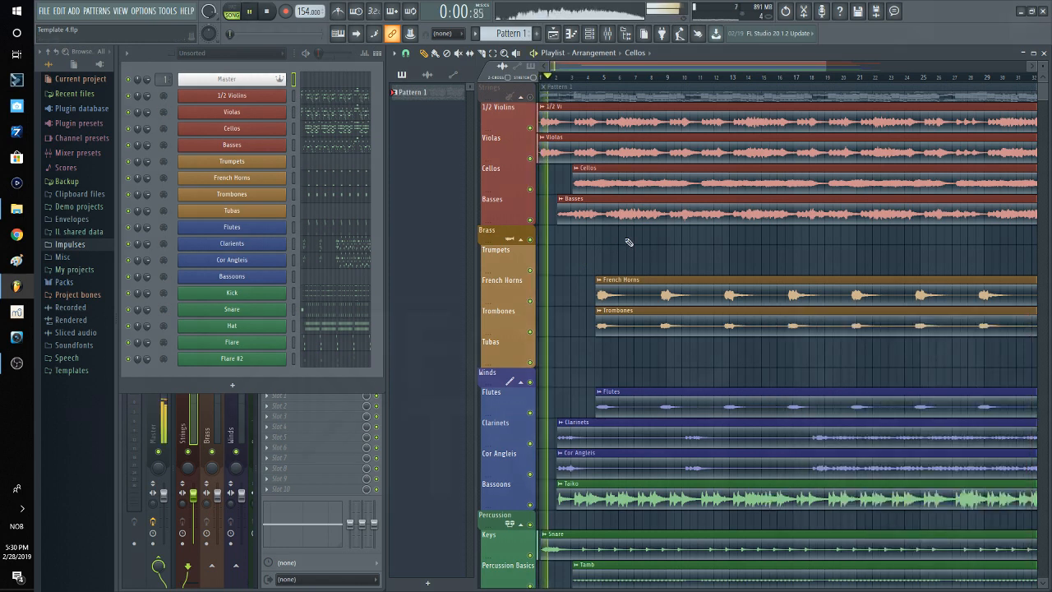